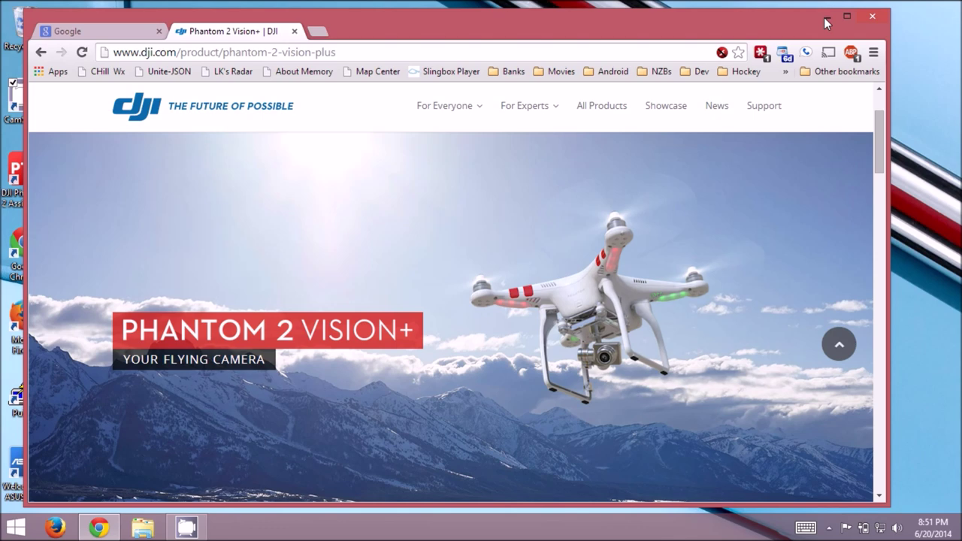
# Minimize the Chrome window showing the Phantom 2 Vision+ page to reveal the desktop.
pyautogui.click(826, 16)
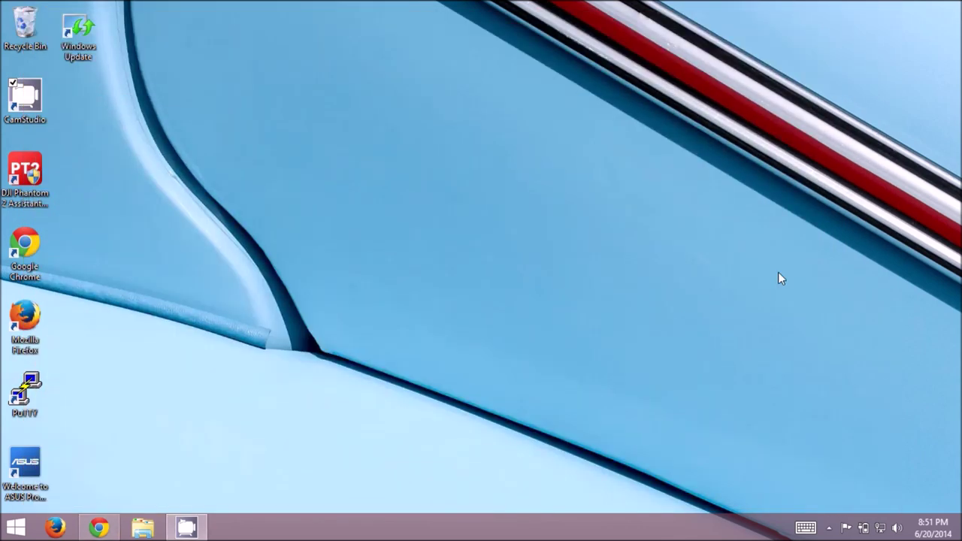
pyautogui.click(882, 530)
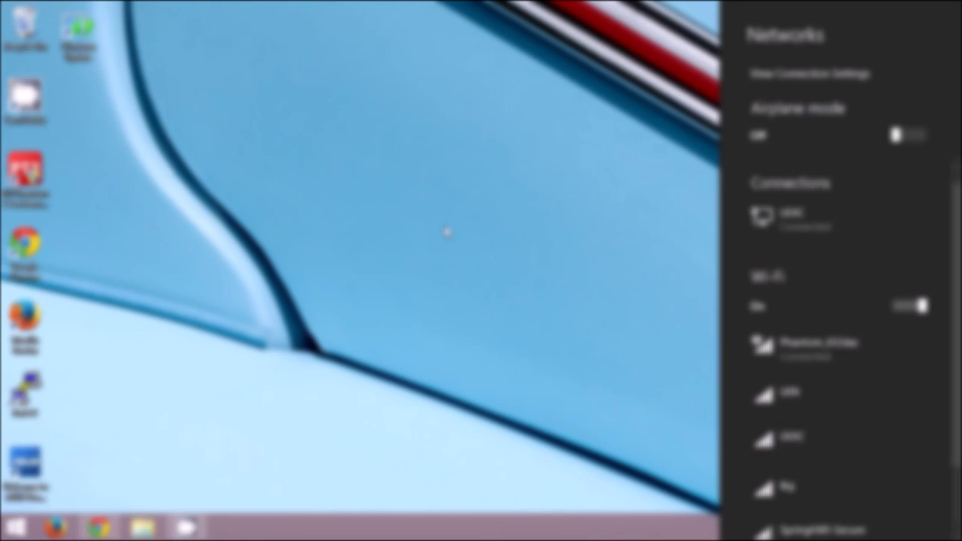
pyautogui.click(447, 230)
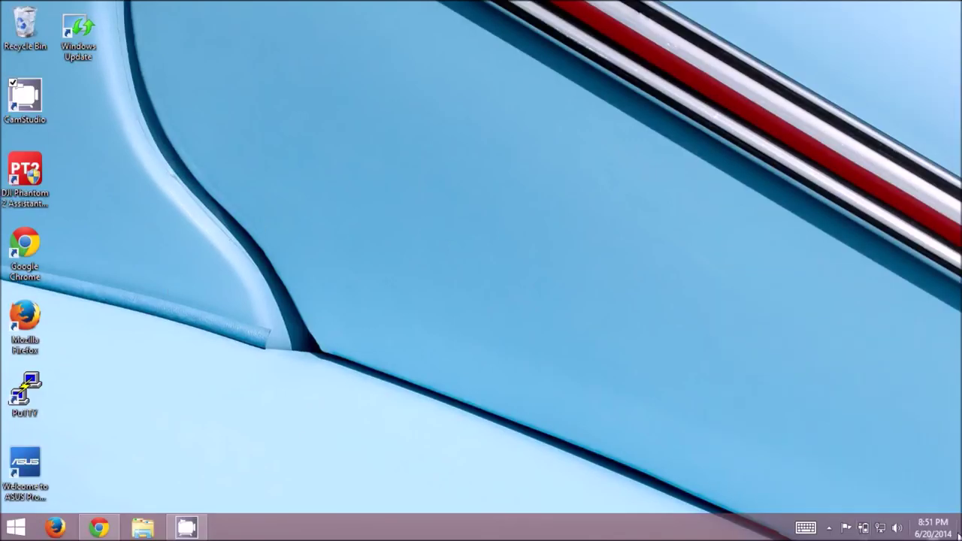
pyautogui.click(831, 530)
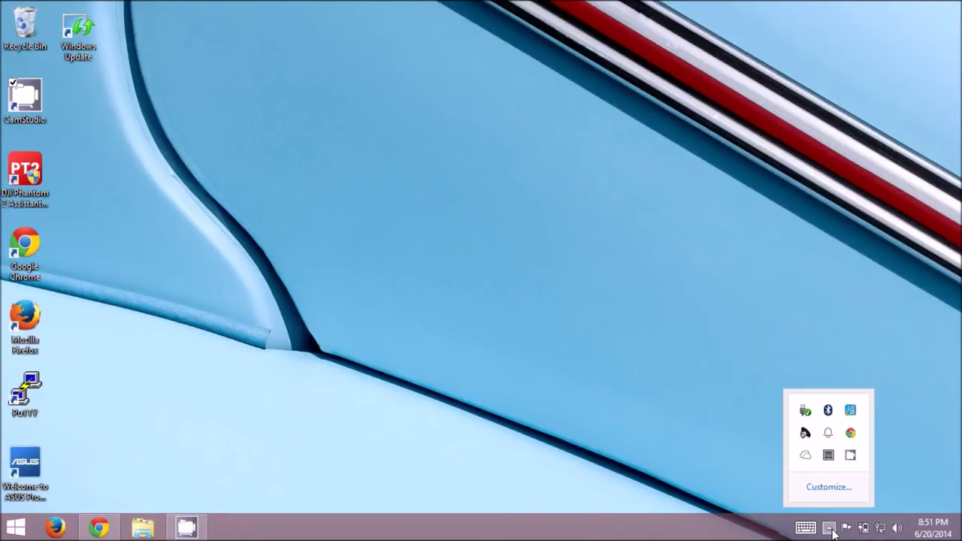
pyautogui.click(831, 530)
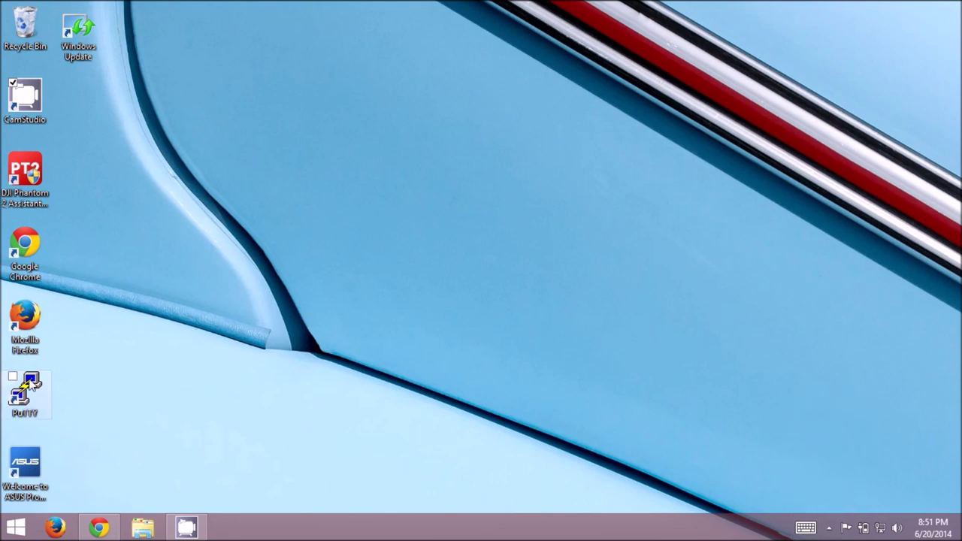
pyautogui.doubleClick(30, 385)
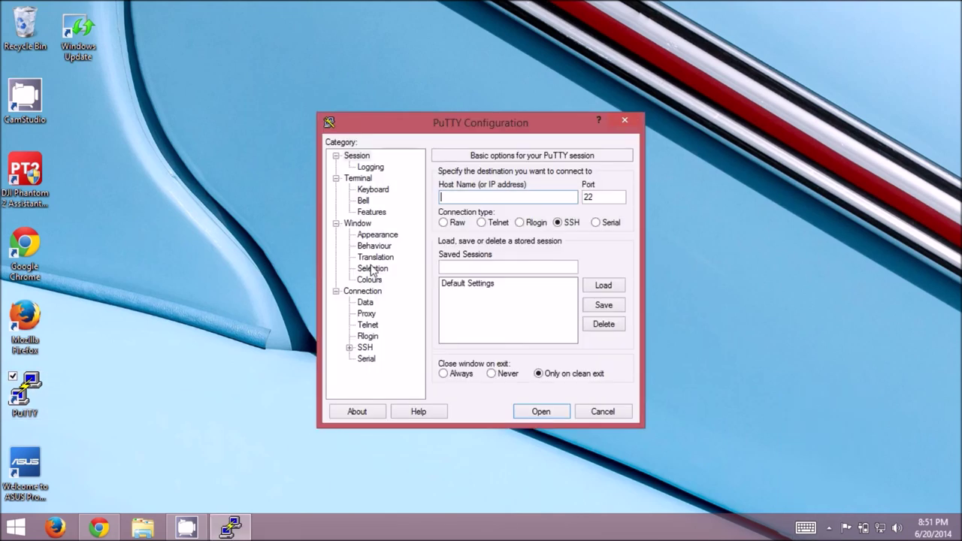
# Connect PuTTY to host 192.168.1.2 and accept the repeater's SSH host key.
pyautogui.write('192.168.1.2')
pyautogui.press('Return')
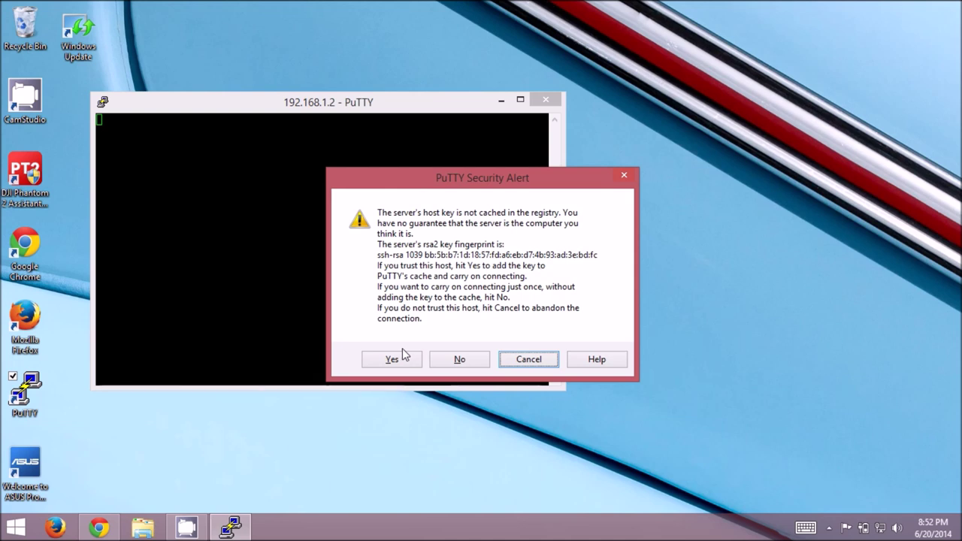
pyautogui.click(388, 365)
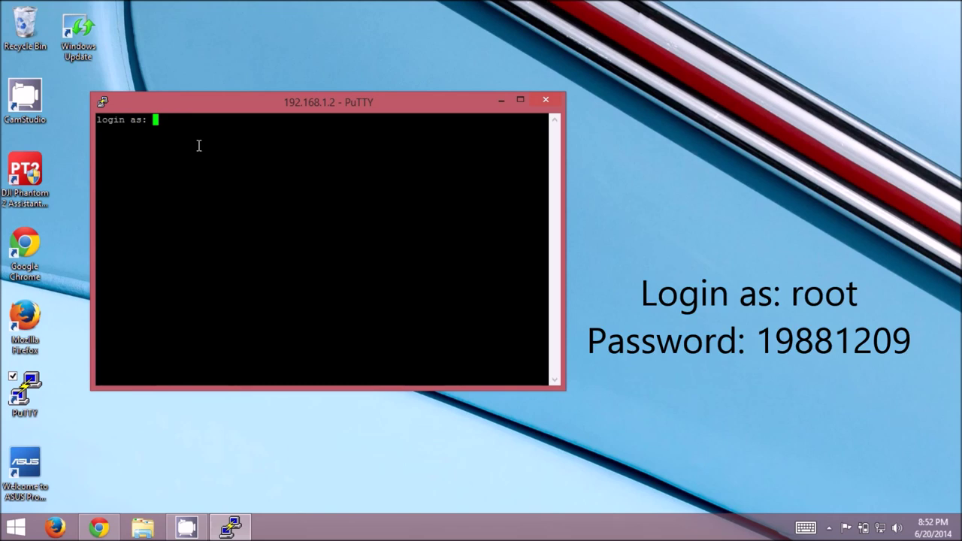
# Log in as root with the account password, then move and enlarge the terminal window.
pyautogui.write('root')
pyautogui.press('Return')
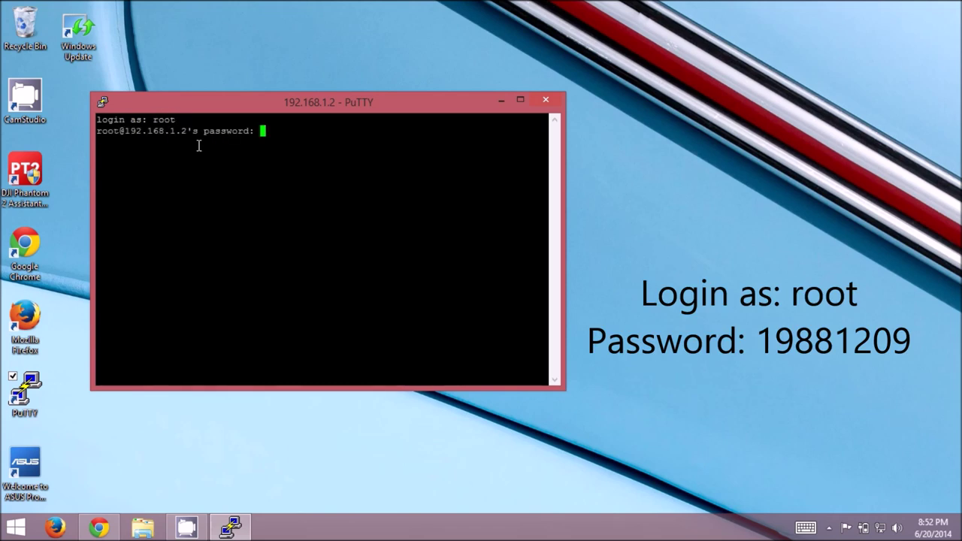
pyautogui.write('19881209')
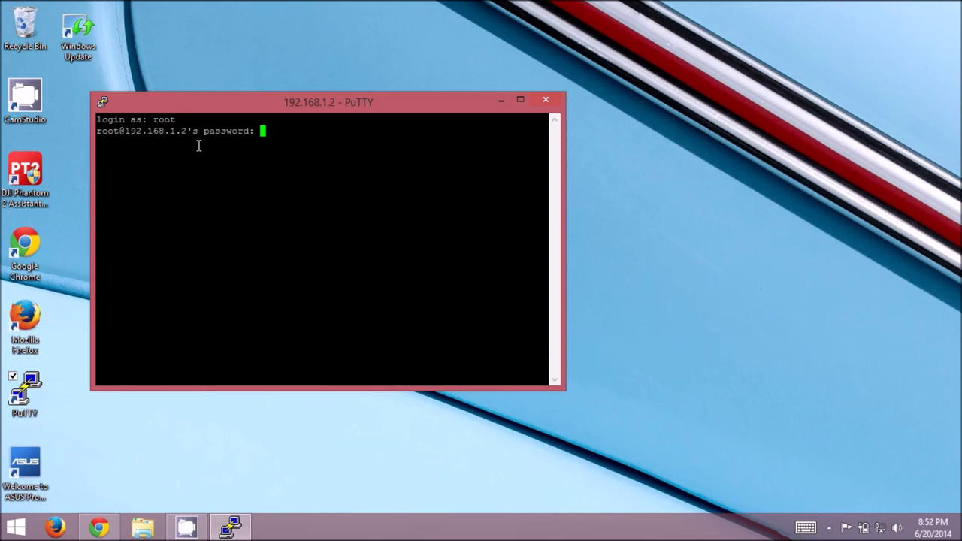
pyautogui.press('Return')
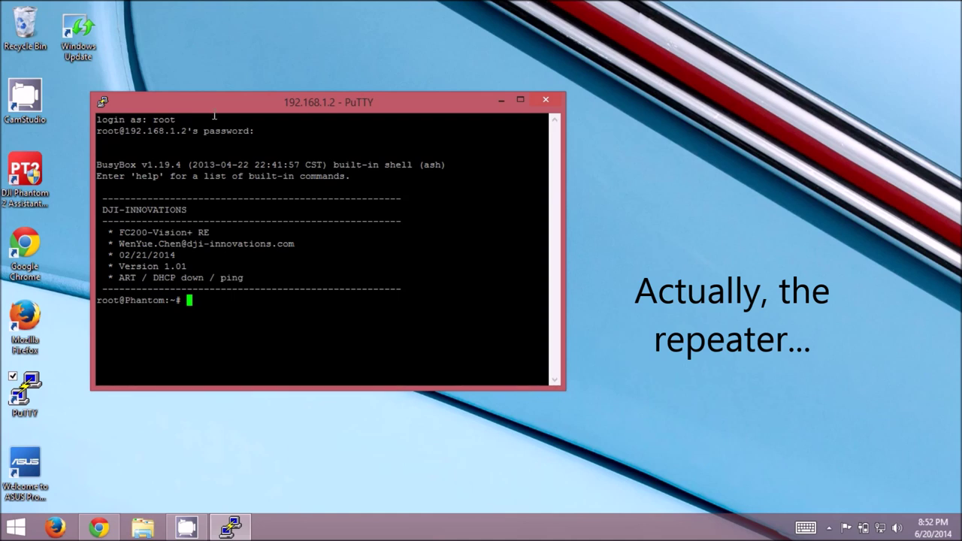
pyautogui.moveTo(217, 106); pyautogui.dragTo(234, 46)
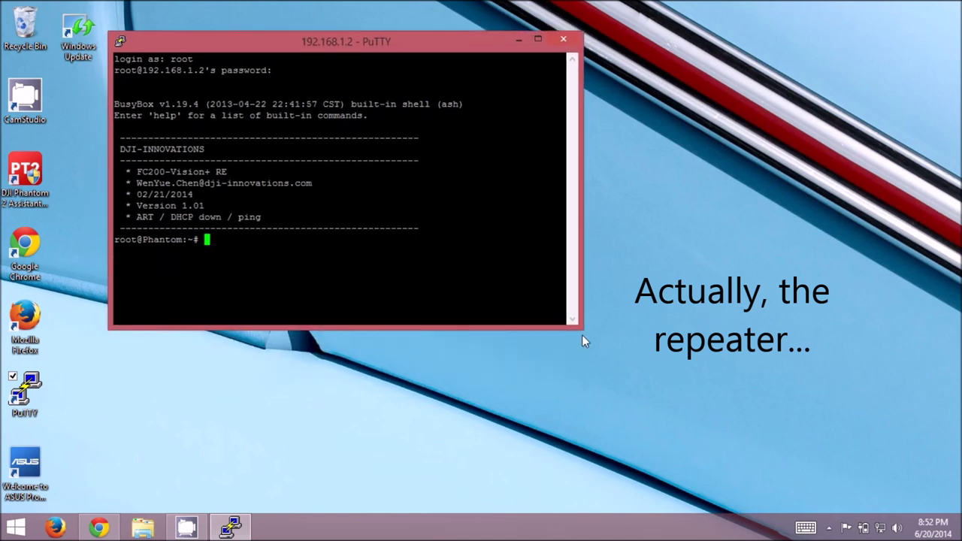
pyautogui.moveTo(583, 336); pyautogui.dragTo(841, 479)
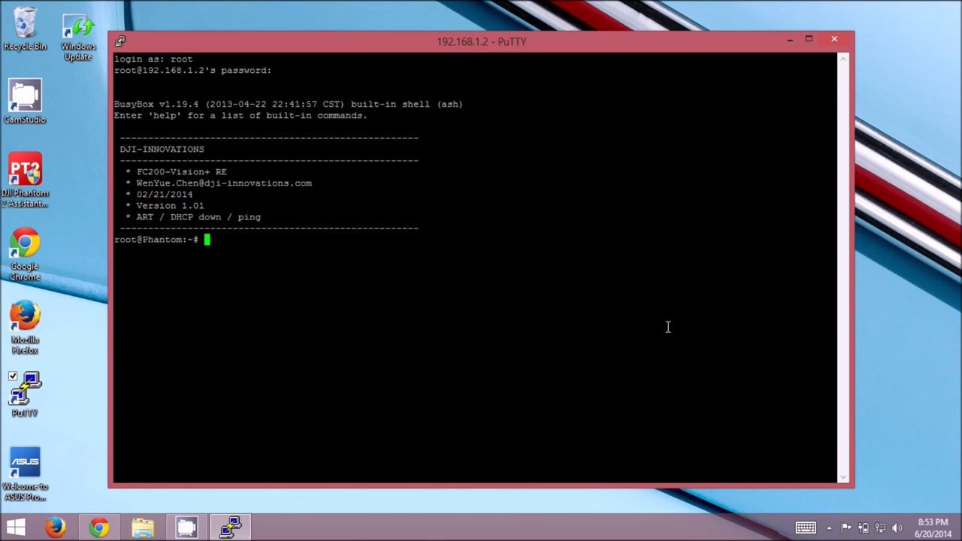
# Run netstat -pln and highlight the lighttpd row listening on 0.0.0.0:80.
pyautogui.write('netstat -pln')
pyautogui.moveTo(252, 240); pyautogui.dragTo(260, 241)
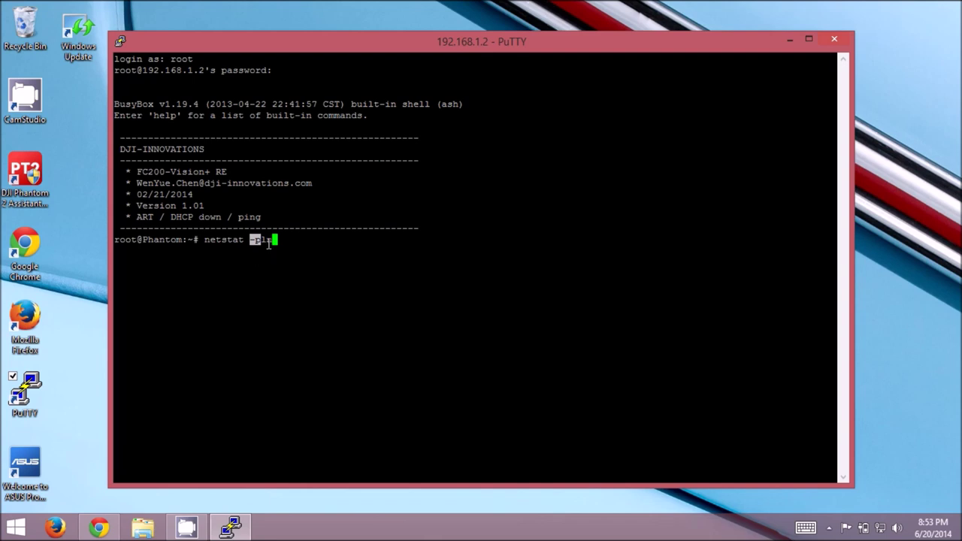
pyautogui.click(265, 241)
pyautogui.doubleClick(263, 241)
pyautogui.click(264, 241)
pyautogui.moveTo(256, 240); pyautogui.dragTo(269, 240)
pyautogui.click(288, 247)
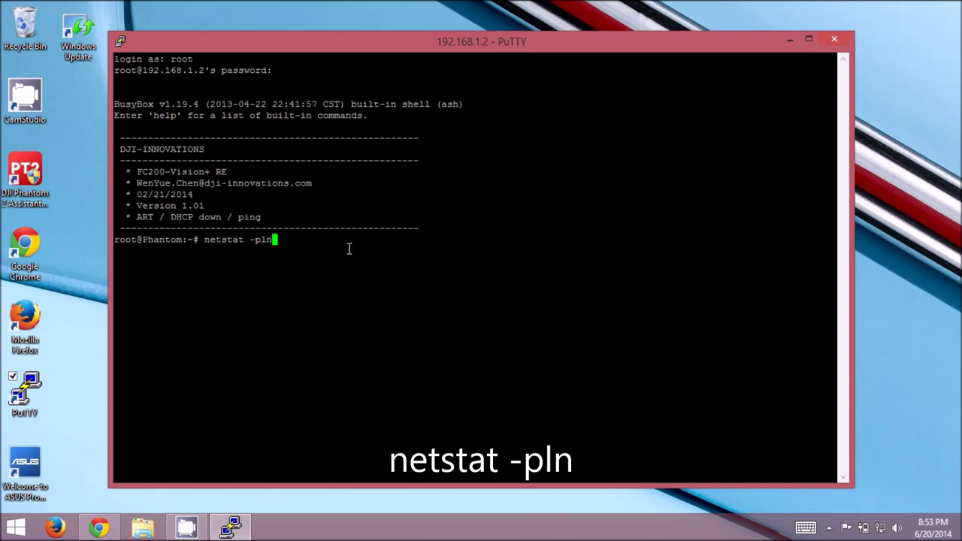
pyautogui.press('Return')
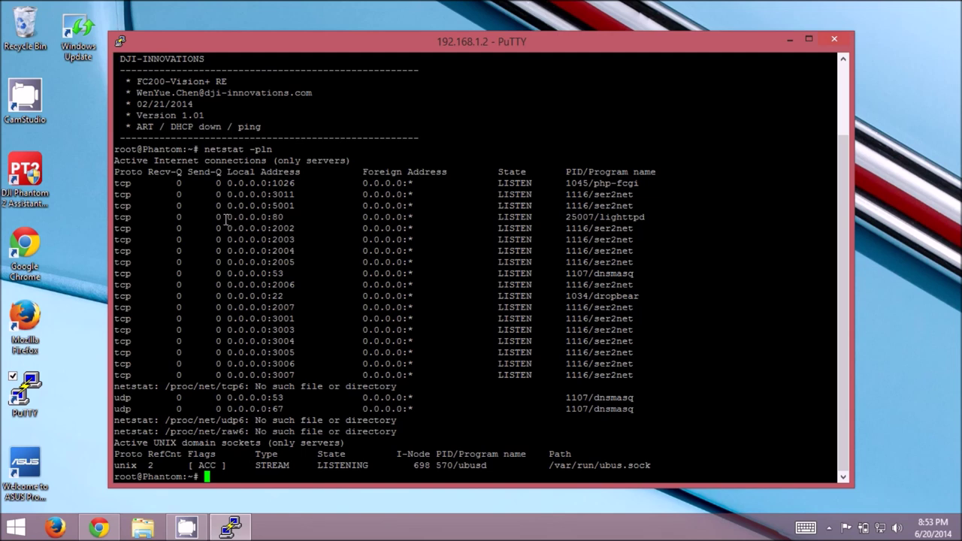
pyautogui.moveTo(226, 218); pyautogui.dragTo(115, 217)
pyautogui.click(651, 217)
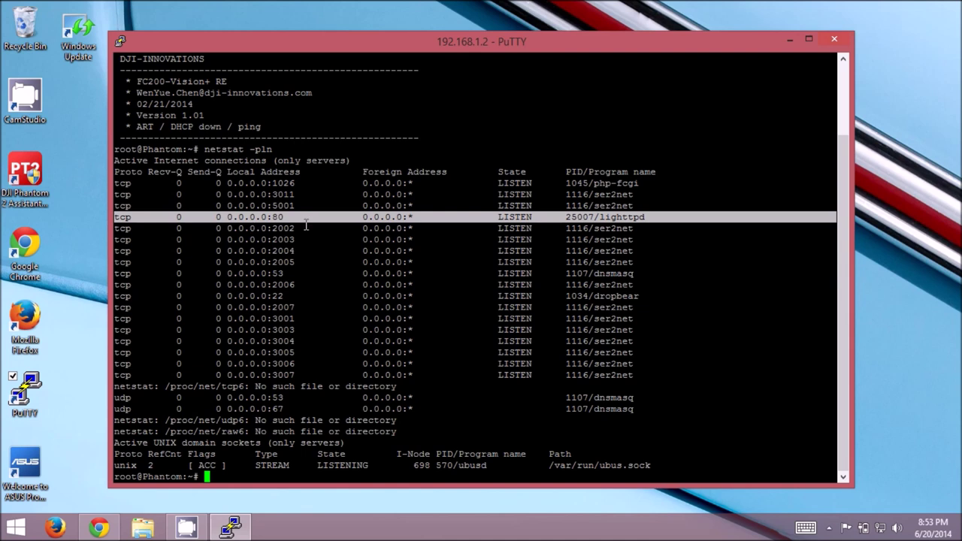
pyautogui.click(602, 218)
# Stop the web server with /etc/init.d/lighttpd stop.
pyautogui.moveTo(602, 218); pyautogui.dragTo(646, 217)
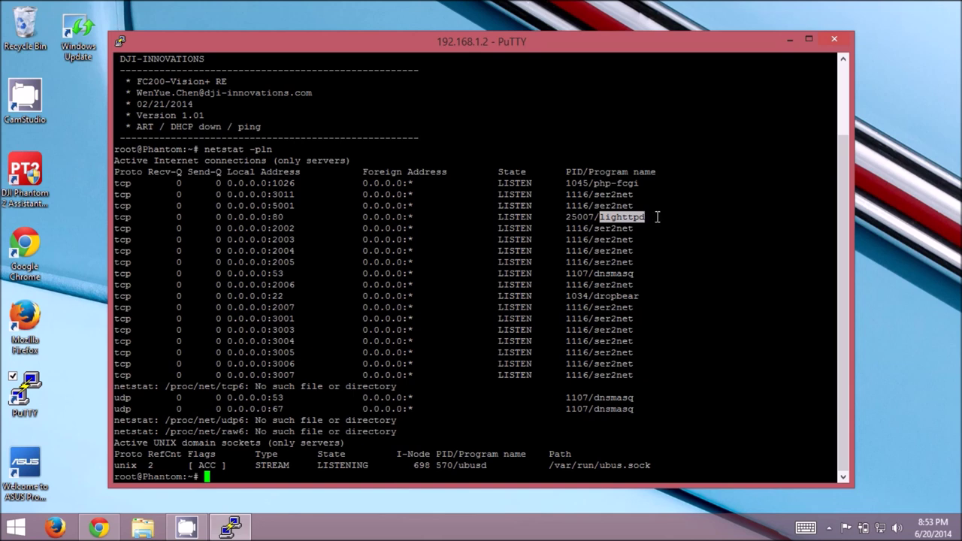
pyautogui.write('/etc/init.d/light')
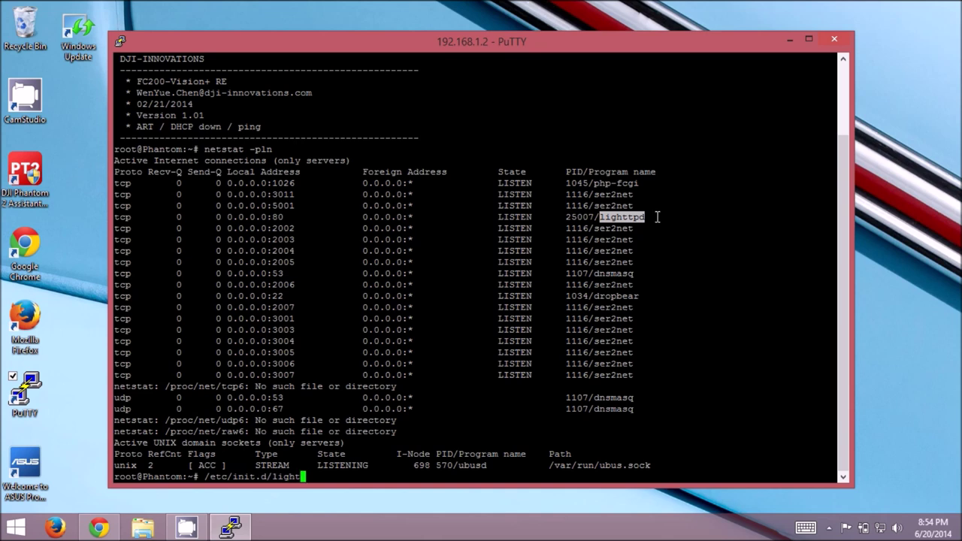
pyautogui.write('tpd stop')
pyautogui.press('Return')
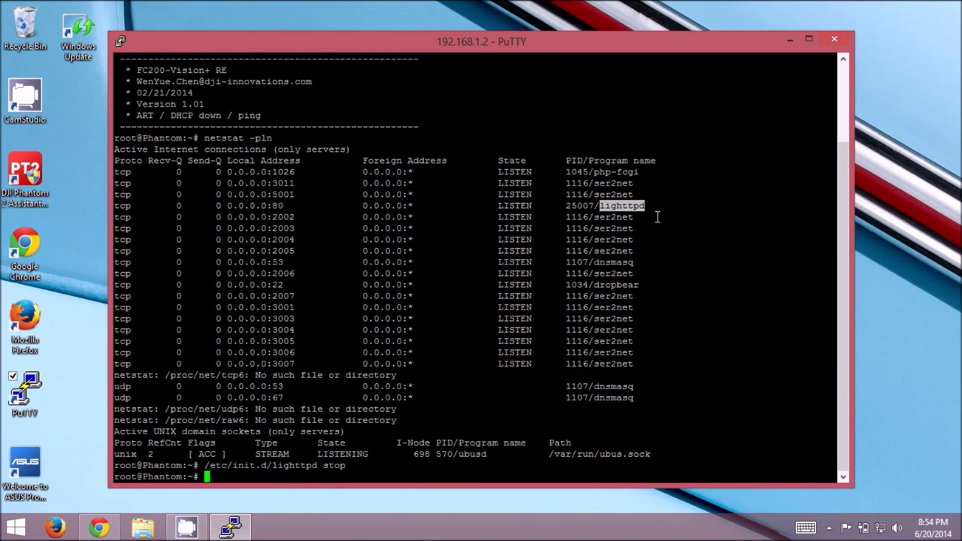
# Rerun netstat -pln and check the listening rows no longer include port 80.
pyautogui.press('Up')
pyautogui.press('Up')
pyautogui.press('Return')
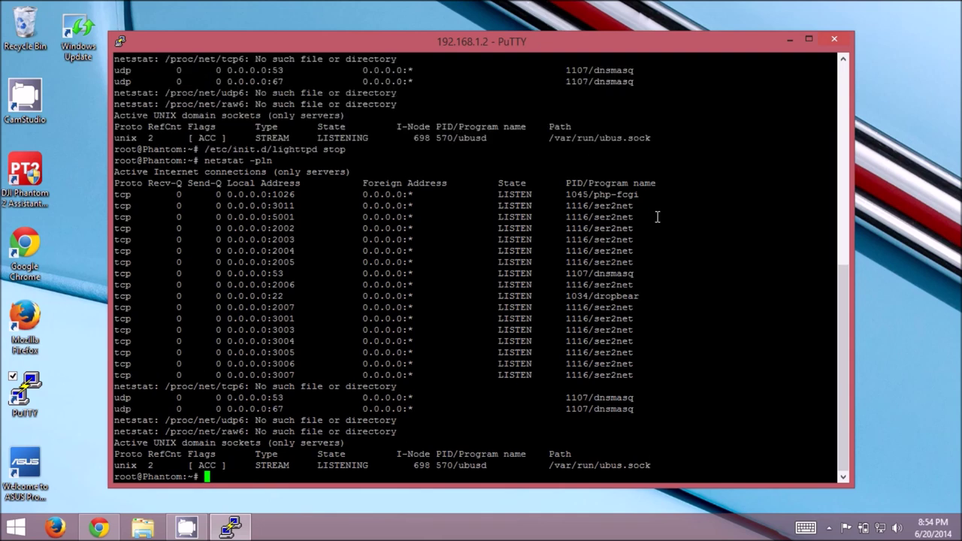
pyautogui.moveTo(657, 216); pyautogui.dragTo(424, 226)
pyautogui.click(257, 218)
pyautogui.moveTo(123, 218); pyautogui.dragTo(707, 342)
pyautogui.click(707, 331)
# Run echo 127.0.0.1 downloads.openwrt.org, dropping the stray >> before executing.
pyautogui.write('echo 127.0.0.1 downloads.open')
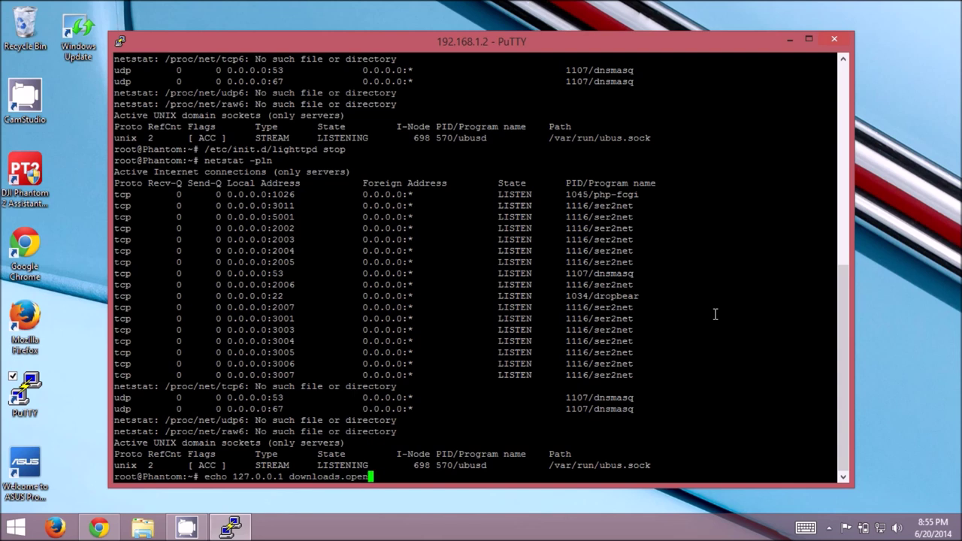
pyautogui.write('wrt.org')
pyautogui.write('>>')
pyautogui.press('BackSpace')
pyautogui.press('BackSpace')
pyautogui.press('Return')
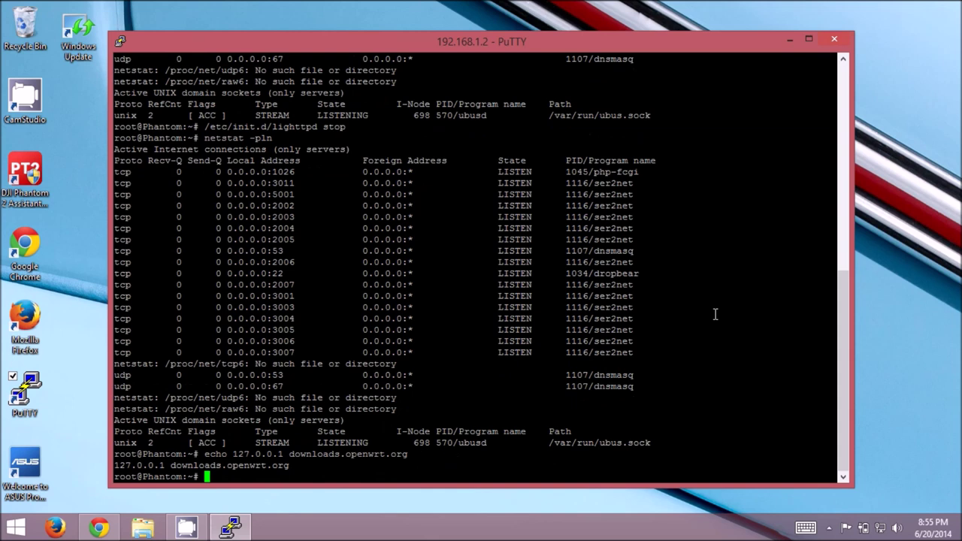
# Append '127.0.0.1 downloads.openwrt.org' to /etc/hosts and list the file with cat.
pyautogui.press('Up')
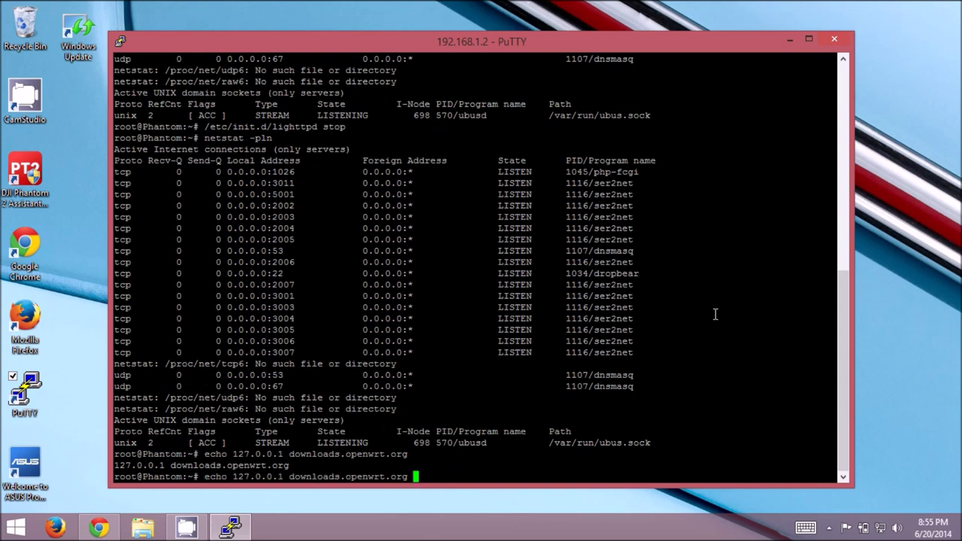
pyautogui.write('>> /etc/hosts')
pyautogui.press('Return')
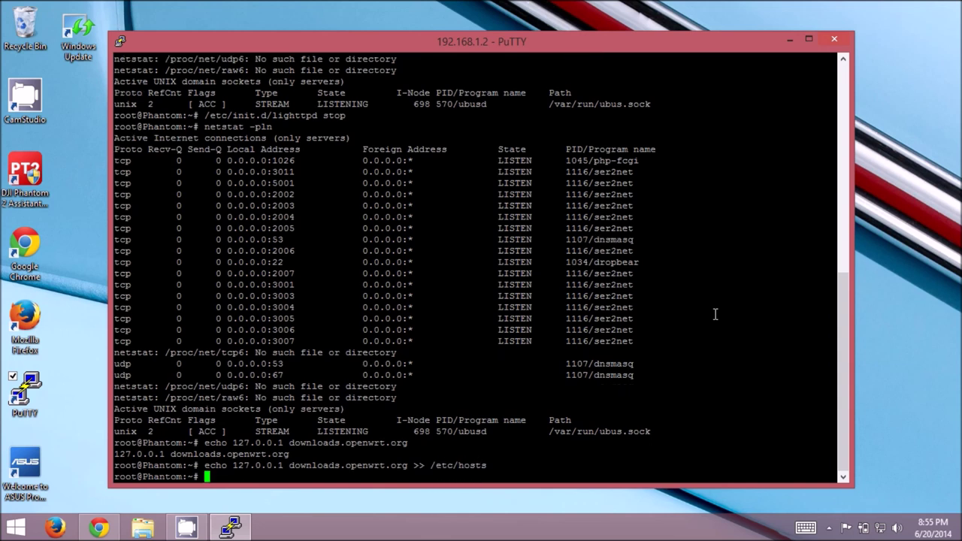
pyautogui.write('cat /etc/hosts')
pyautogui.press('Return')
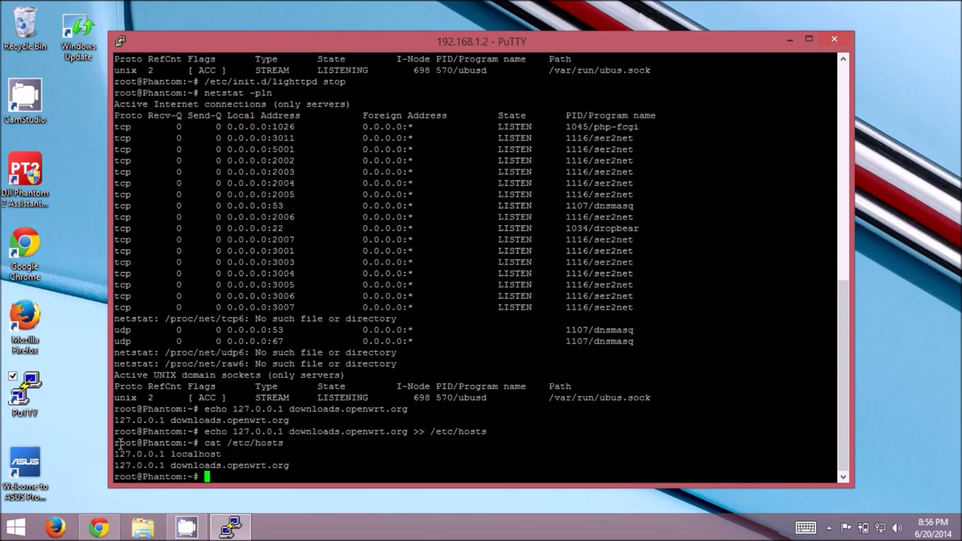
# Check the new downloads.openwrt.org entry below localhost, then open the PuTTY window's system menu.
pyautogui.moveTo(114, 454); pyautogui.dragTo(226, 456)
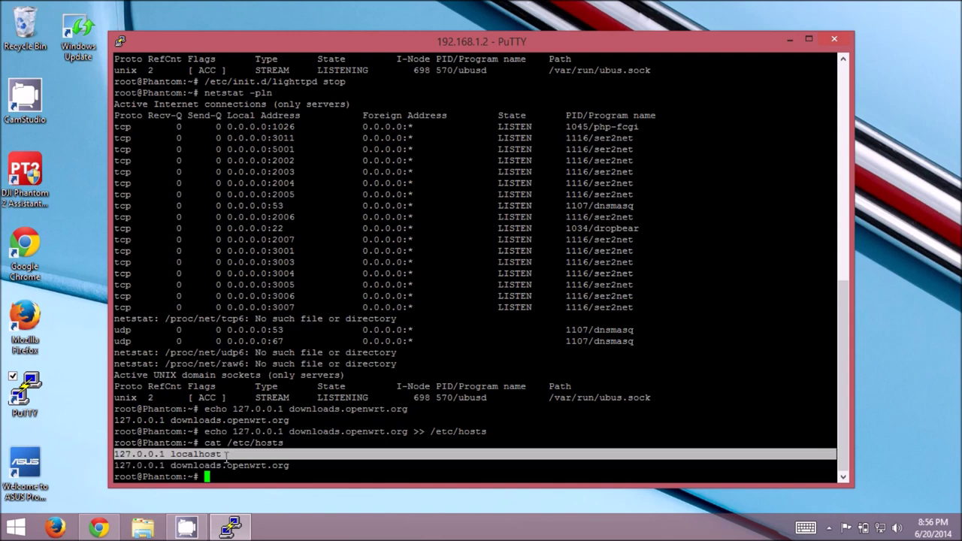
pyautogui.moveTo(227, 456); pyautogui.dragTo(306, 467)
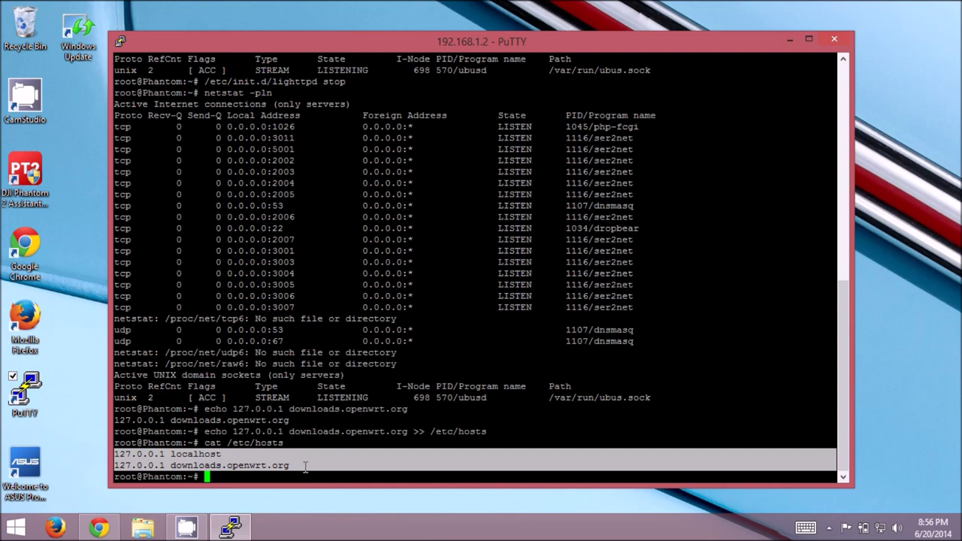
pyautogui.click(430, 465)
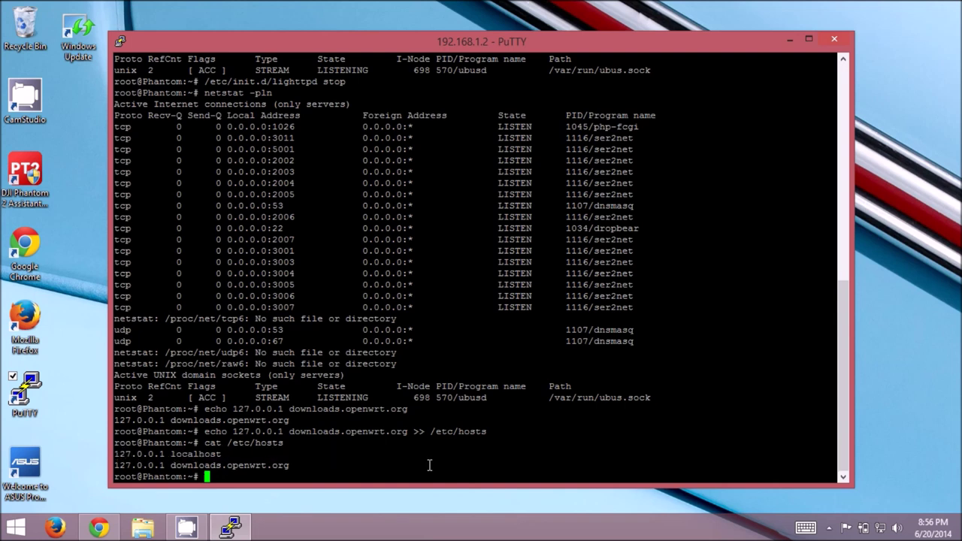
pyautogui.doubleClick(494, 172)
pyautogui.click(491, 172)
pyautogui.tripleClick(216, 471)
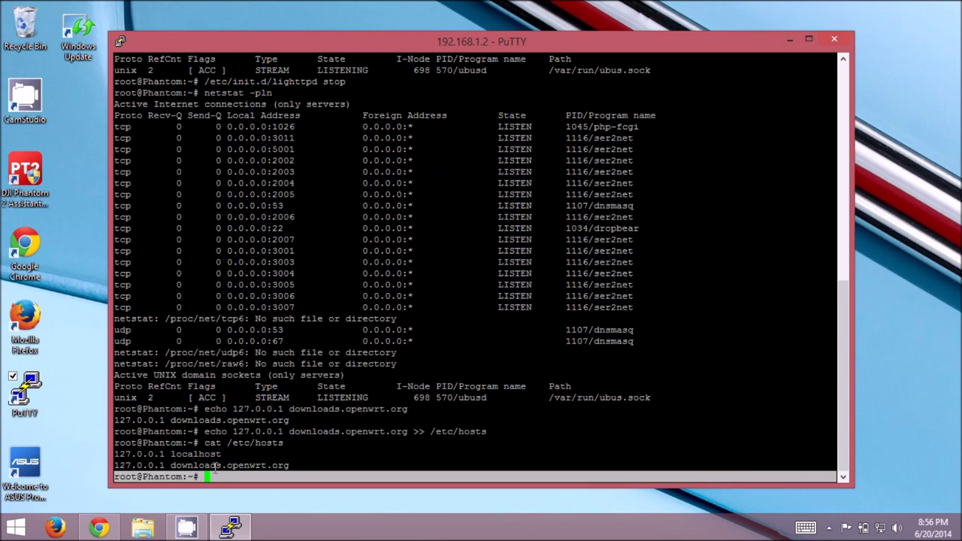
pyautogui.tripleClick(216, 466)
pyautogui.click(216, 466)
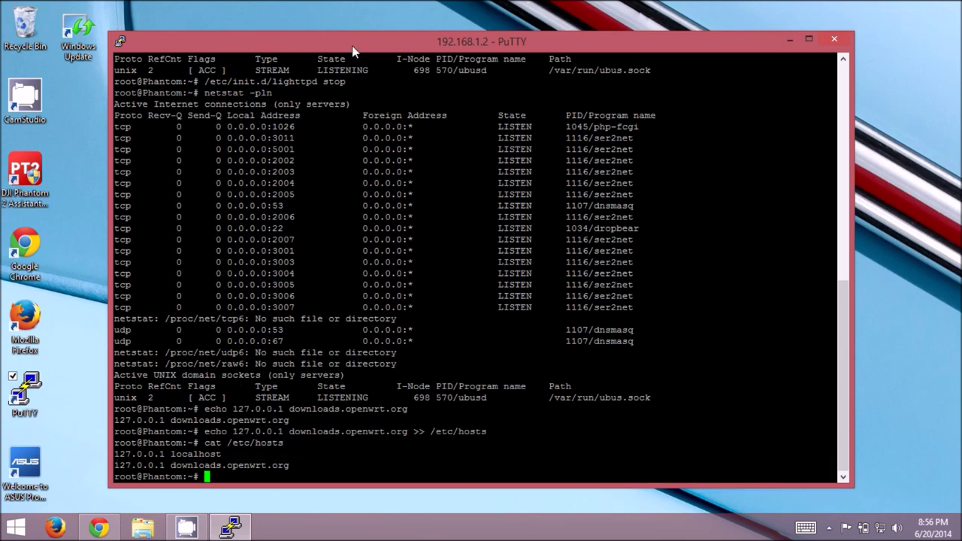
pyautogui.rightClick(354, 51)
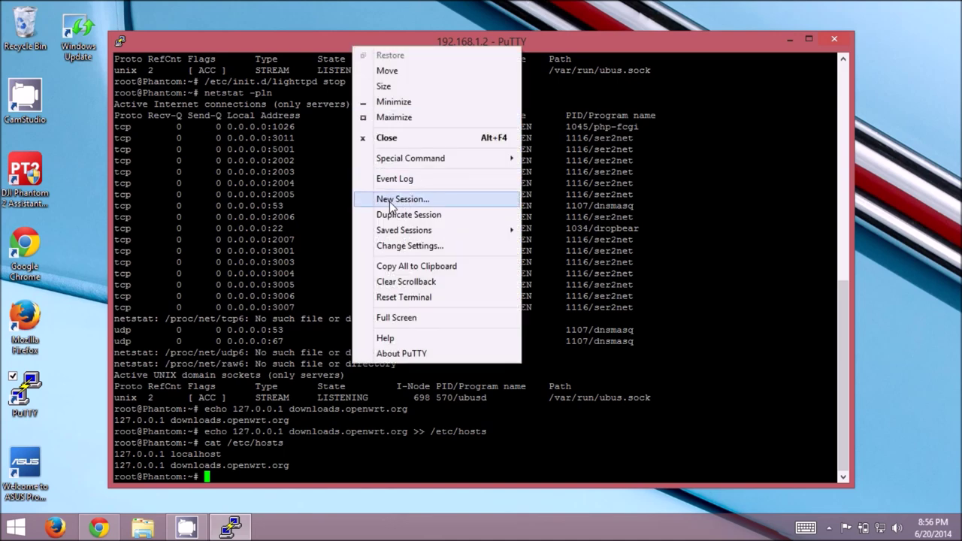
# Open the session's SSH Tunnels settings, enter source port 80, then cancel without applying.
pyautogui.click(396, 245)
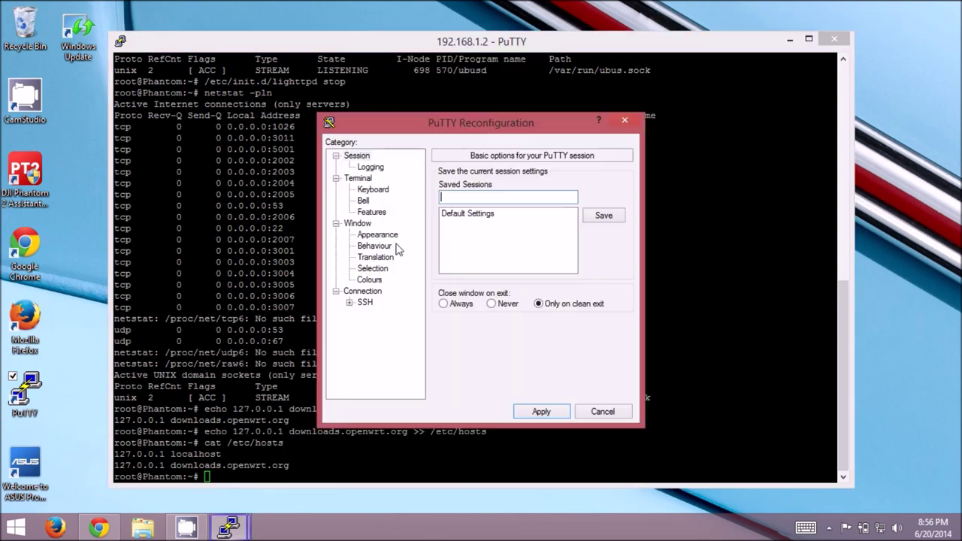
pyautogui.click(349, 302)
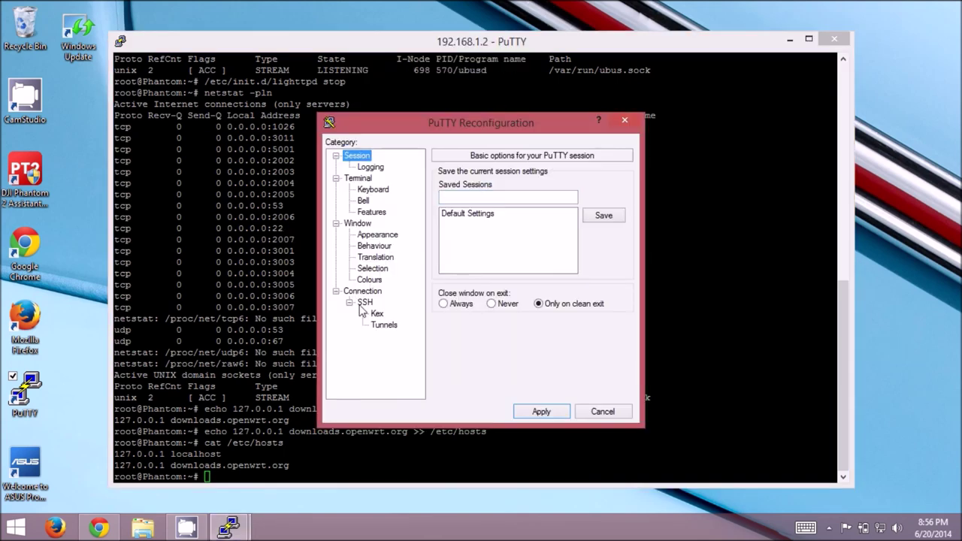
pyautogui.click(383, 325)
pyautogui.click(510, 279)
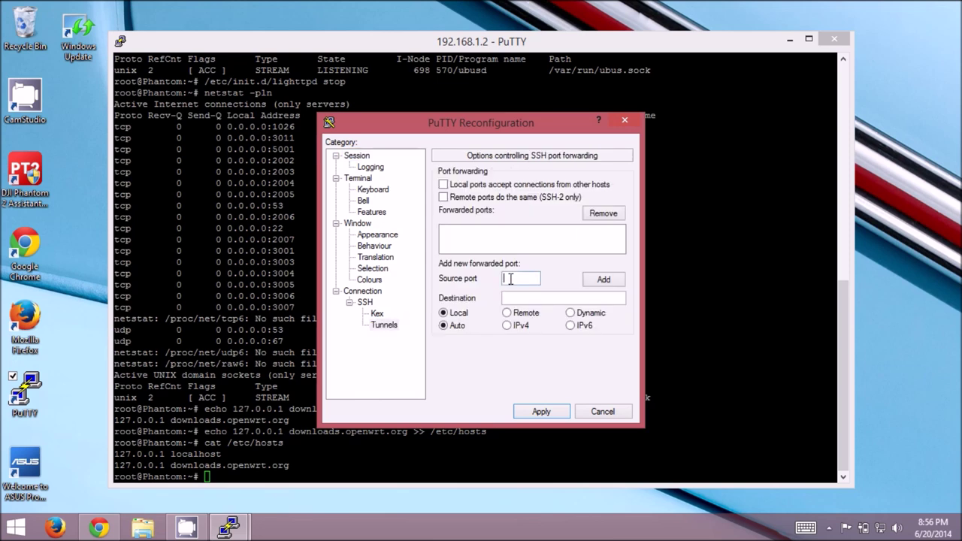
pyautogui.write('80')
pyautogui.click(602, 412)
# Add a Remote forward from port 80 to downloads.openwrt.org:80 in Tunnels and apply it.
pyautogui.rightClick(340, 43)
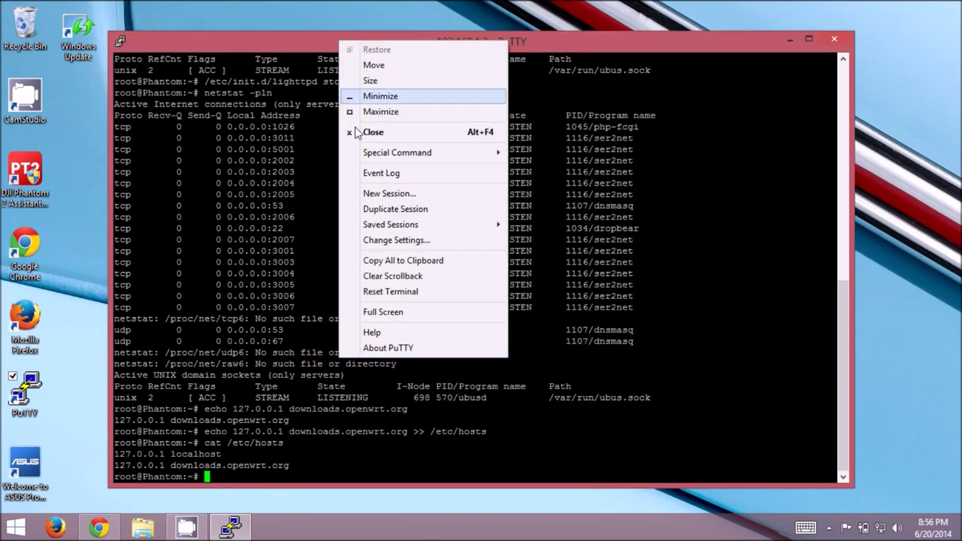
pyautogui.click(385, 243)
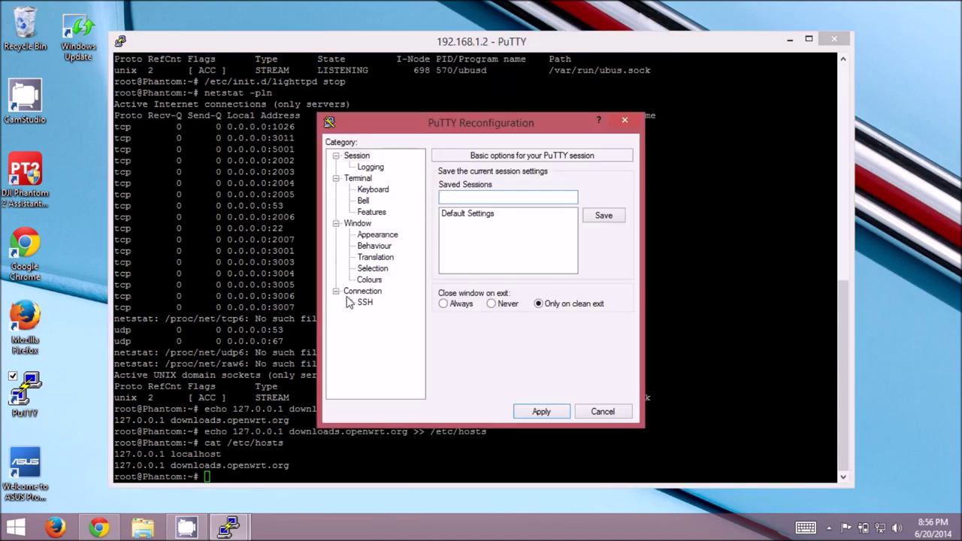
pyautogui.click(350, 303)
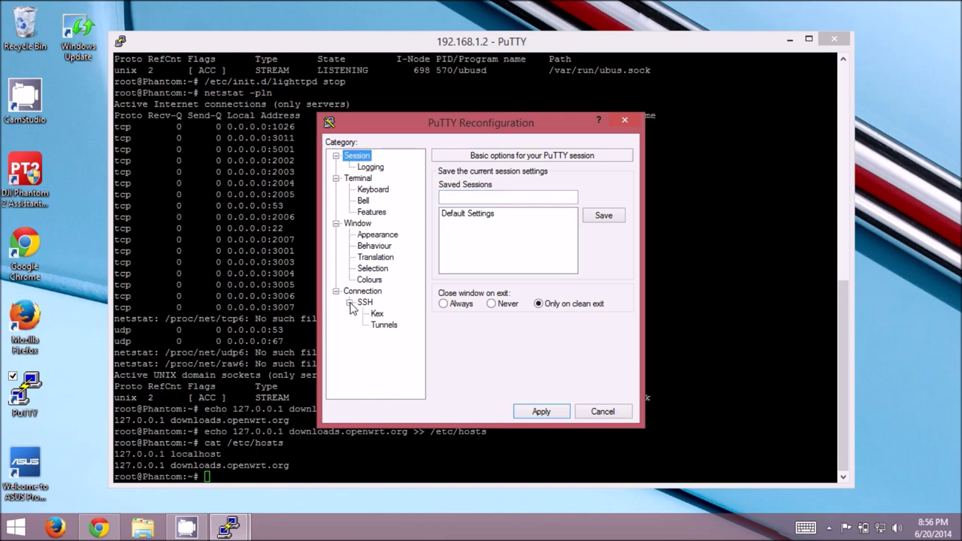
pyautogui.click(382, 326)
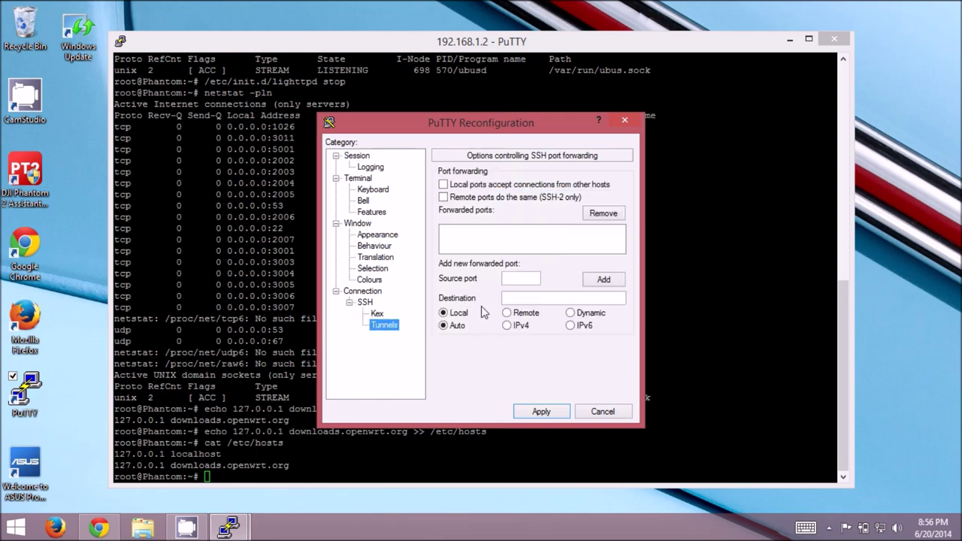
pyautogui.click(529, 282)
pyautogui.write('80')
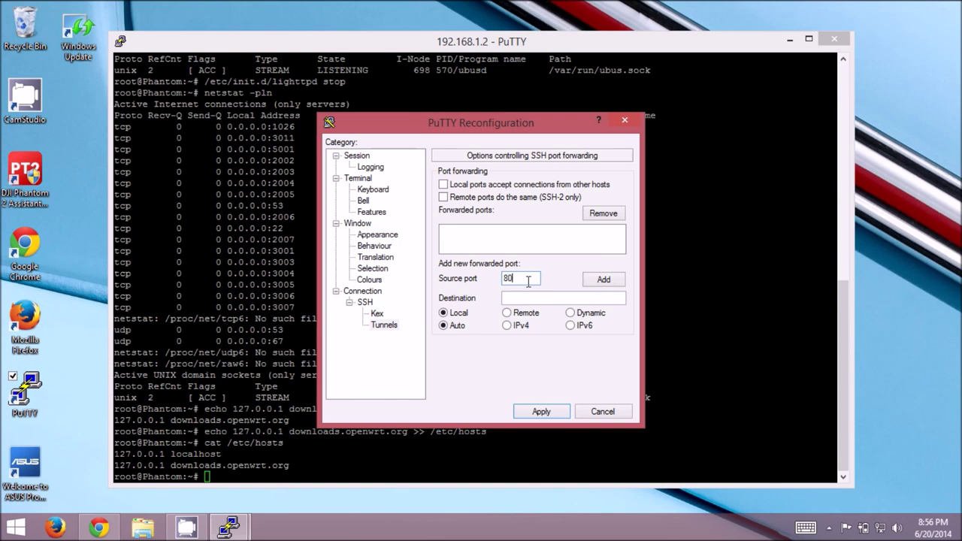
pyautogui.click(526, 297)
pyautogui.write('downloa')
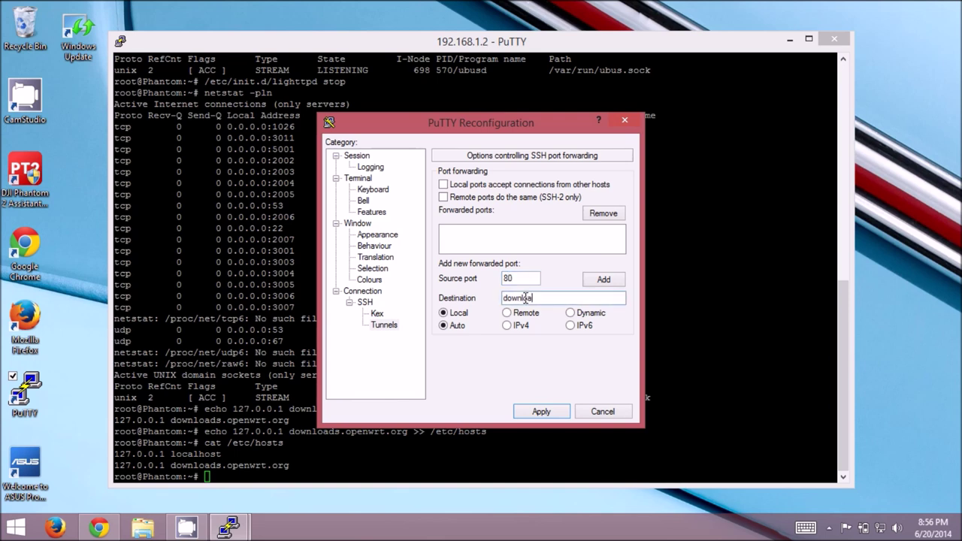
pyautogui.write('ds.openwrt.org:80')
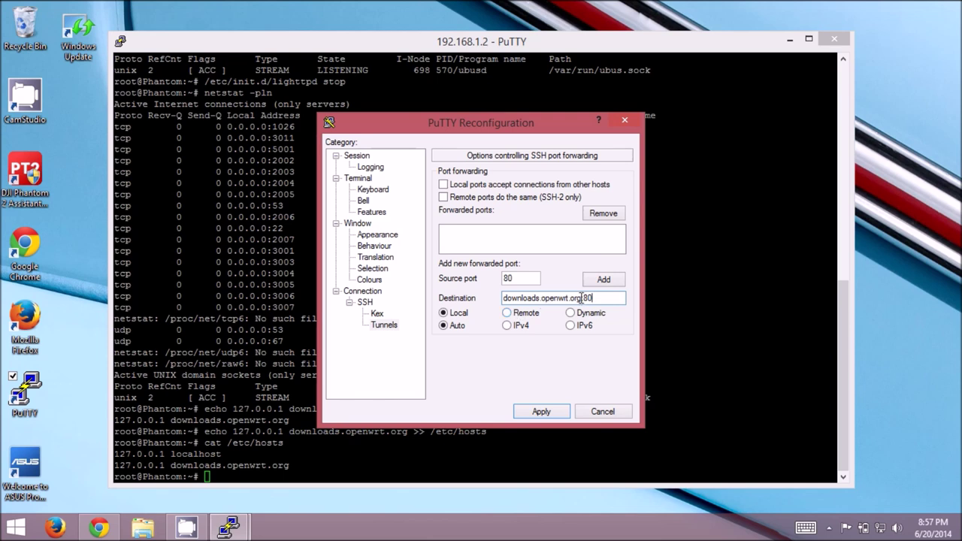
pyautogui.click(508, 316)
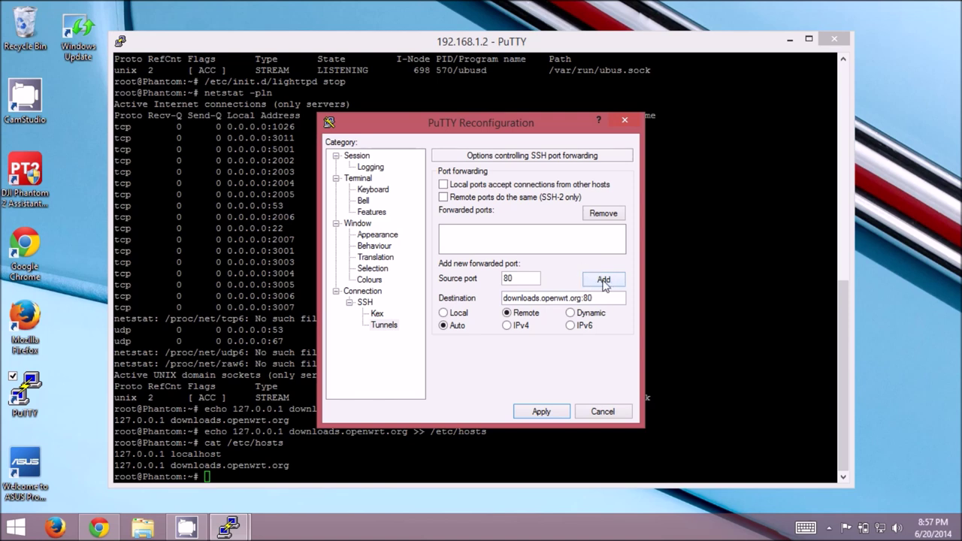
pyautogui.click(605, 285)
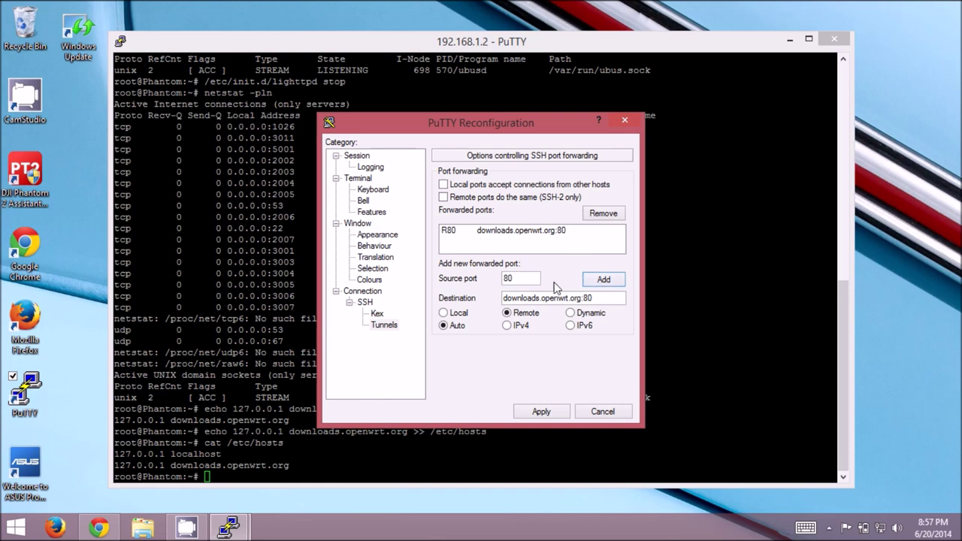
pyautogui.click(542, 412)
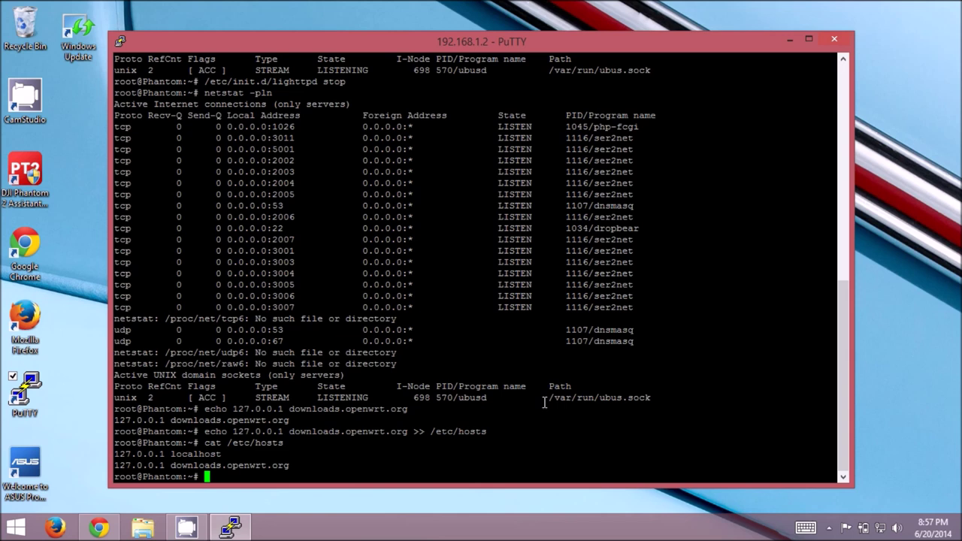
# Run netstat -pln and select the 127.0.0.1:80 row owned by dropbear.
pyautogui.write('netstat -pln')
pyautogui.press('Return')
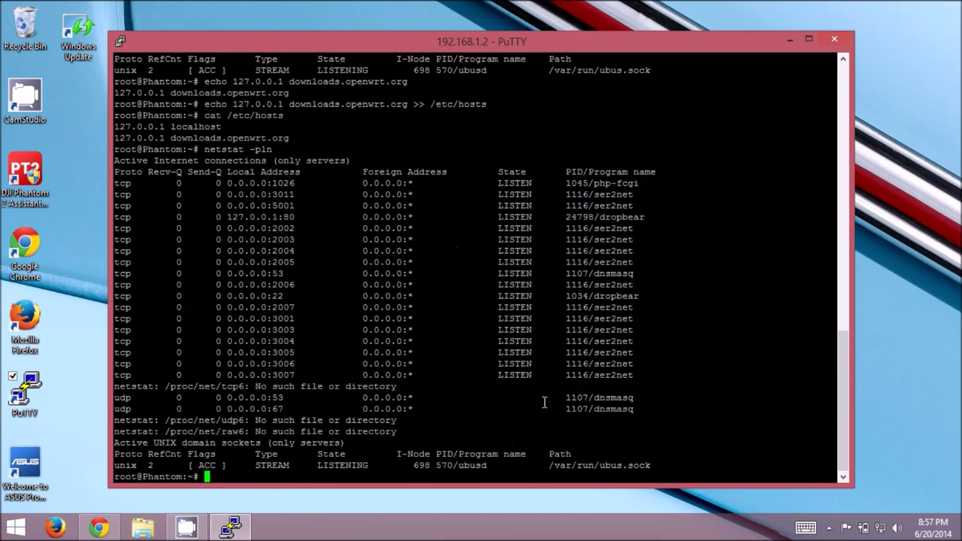
pyautogui.tripleClick(292, 218)
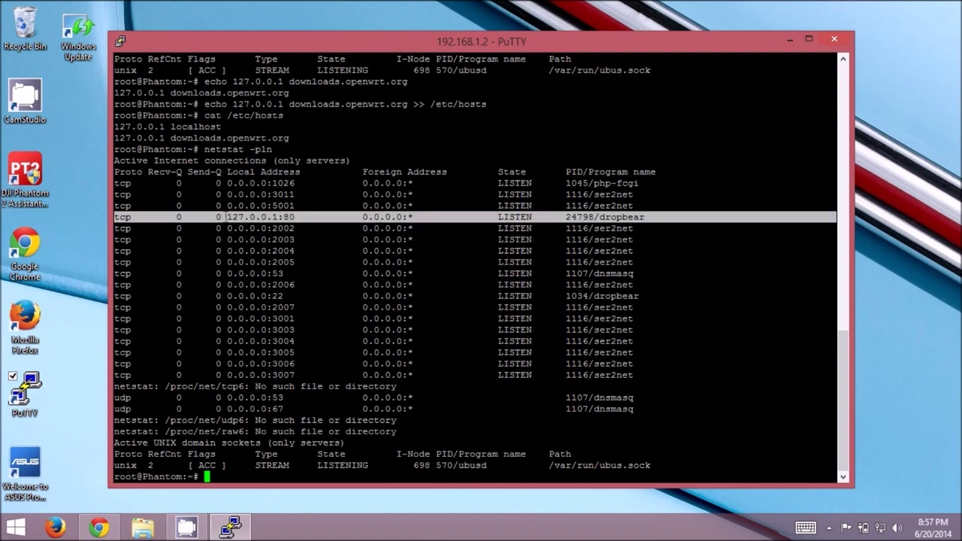
pyautogui.click(225, 218)
pyautogui.moveTo(226, 218); pyautogui.dragTo(277, 219)
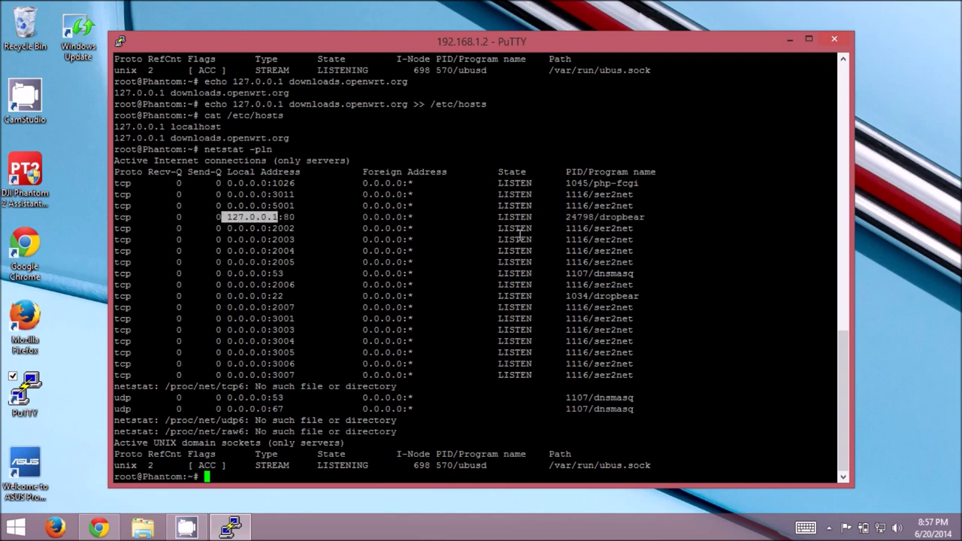
pyautogui.moveTo(600, 219); pyautogui.dragTo(646, 219)
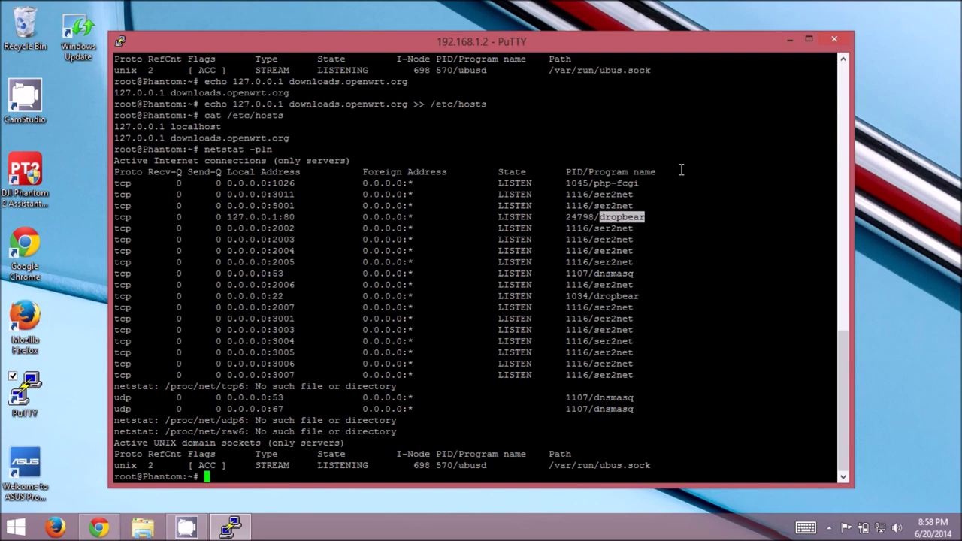
# Run opkg update, then opkg install luci.
pyautogui.write('opkg update')
pyautogui.press('Return')
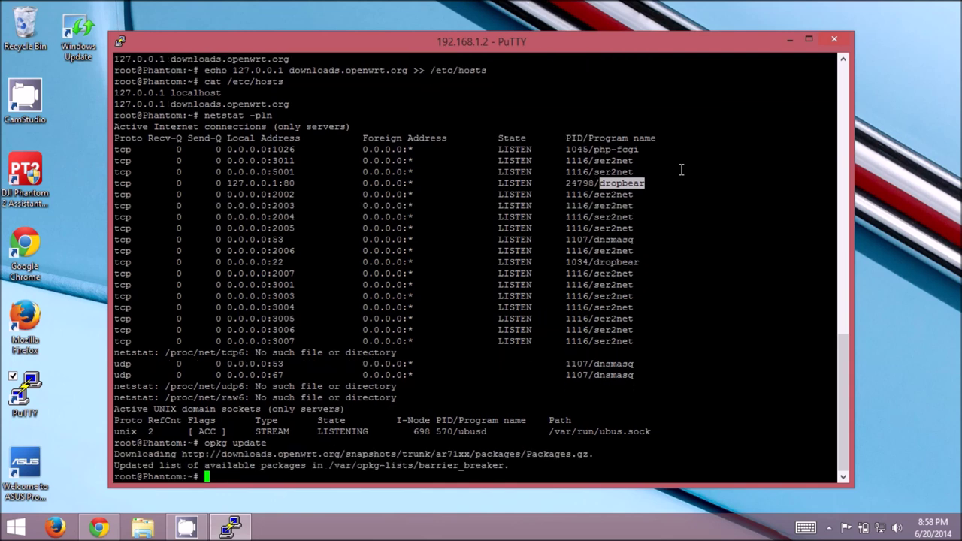
pyautogui.write('opkg install luci')
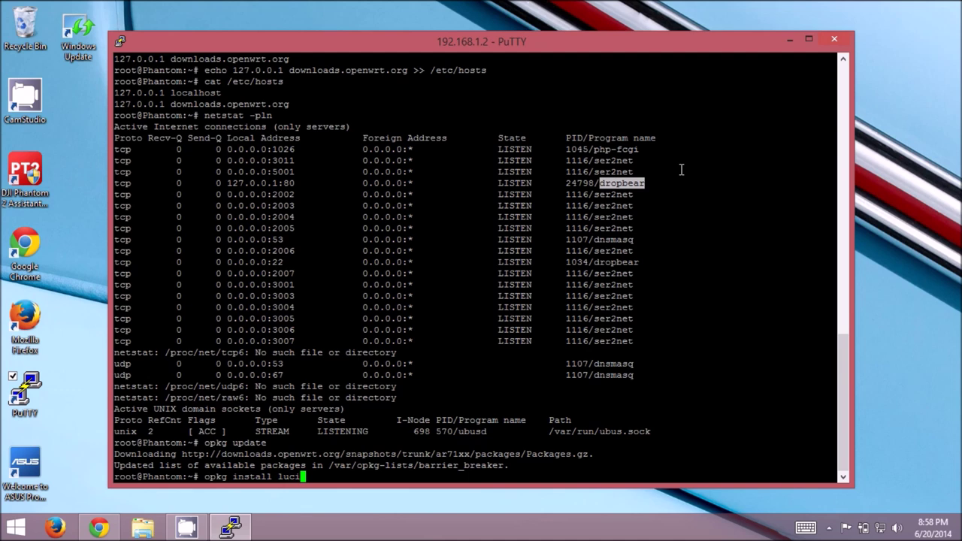
pyautogui.press('Return')
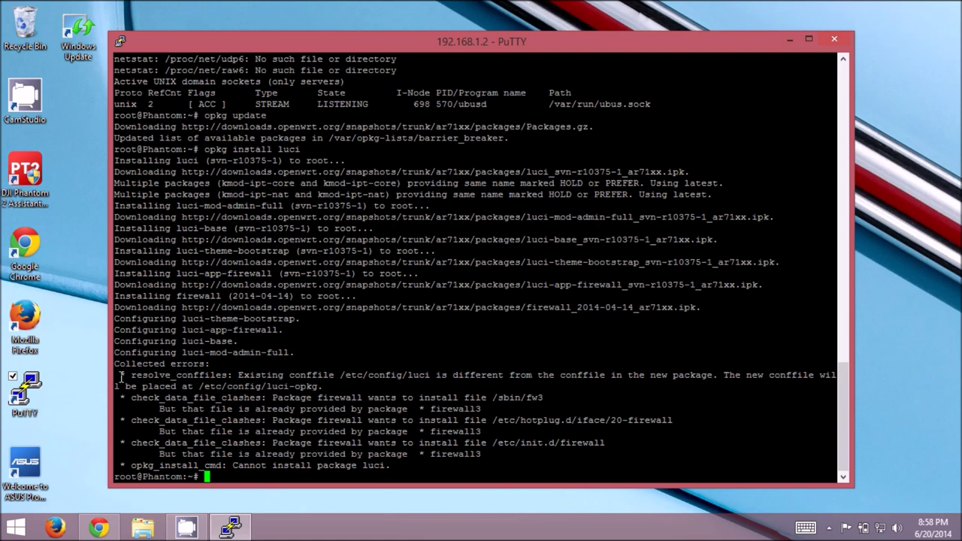
# Inspect the errors reporting file clashes with firewall3, then type 'opkg firewall3'.
pyautogui.moveTo(121, 376); pyautogui.dragTo(354, 399)
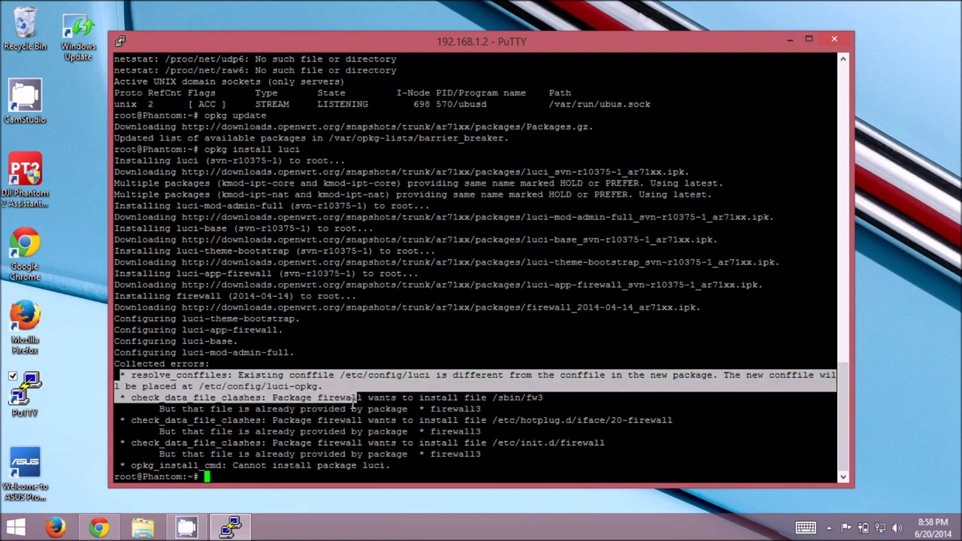
pyautogui.click(353, 399)
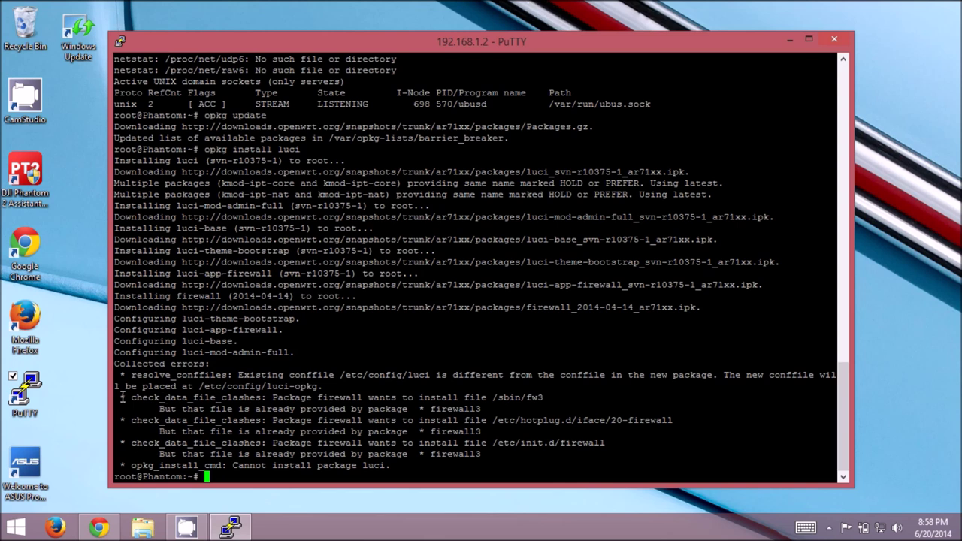
pyautogui.moveTo(122, 397); pyautogui.dragTo(429, 410)
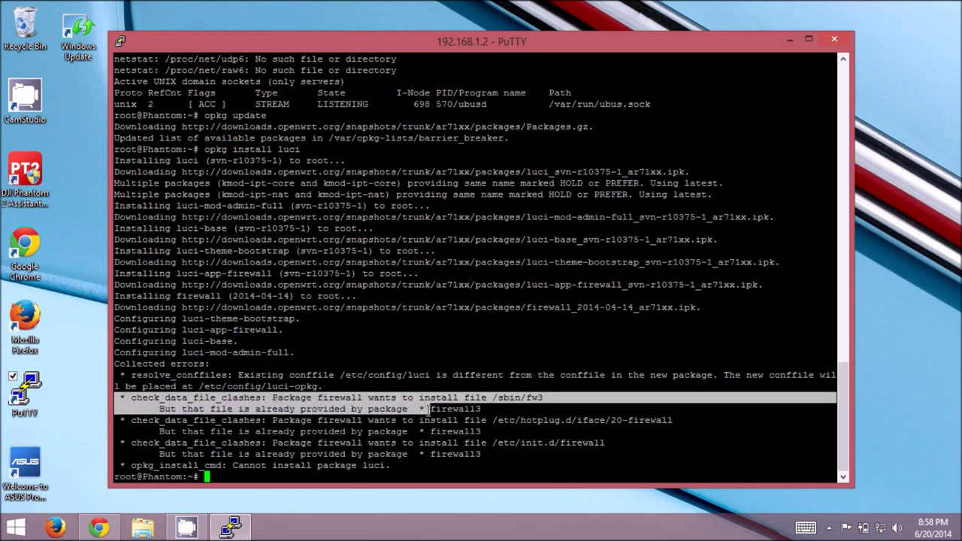
pyautogui.click(429, 409)
pyautogui.moveTo(282, 397); pyautogui.dragTo(543, 398)
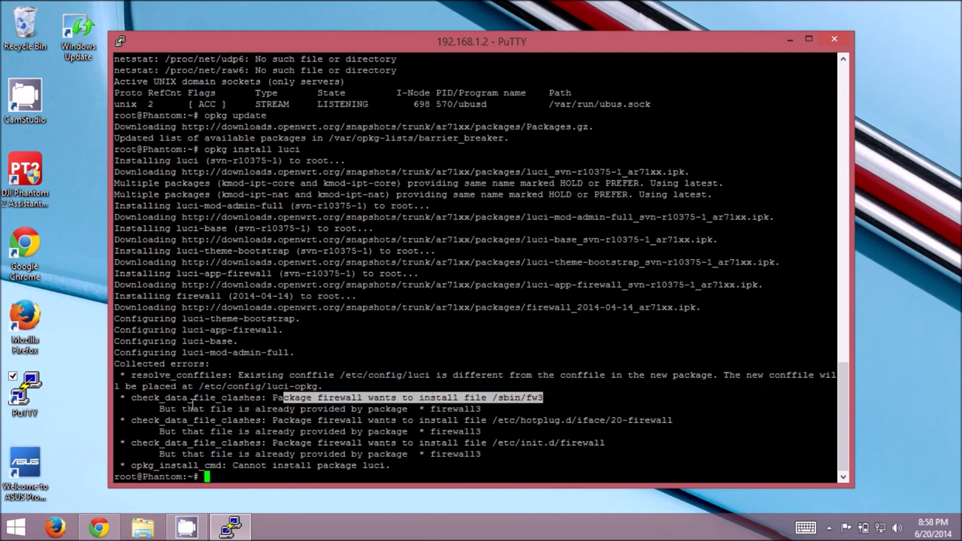
pyautogui.moveTo(179, 409); pyautogui.dragTo(479, 411)
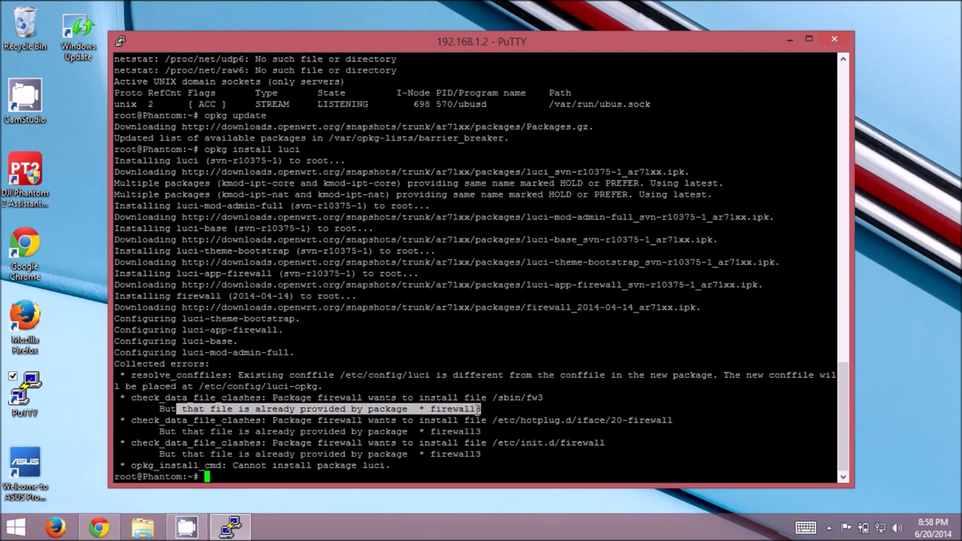
pyautogui.click(531, 409)
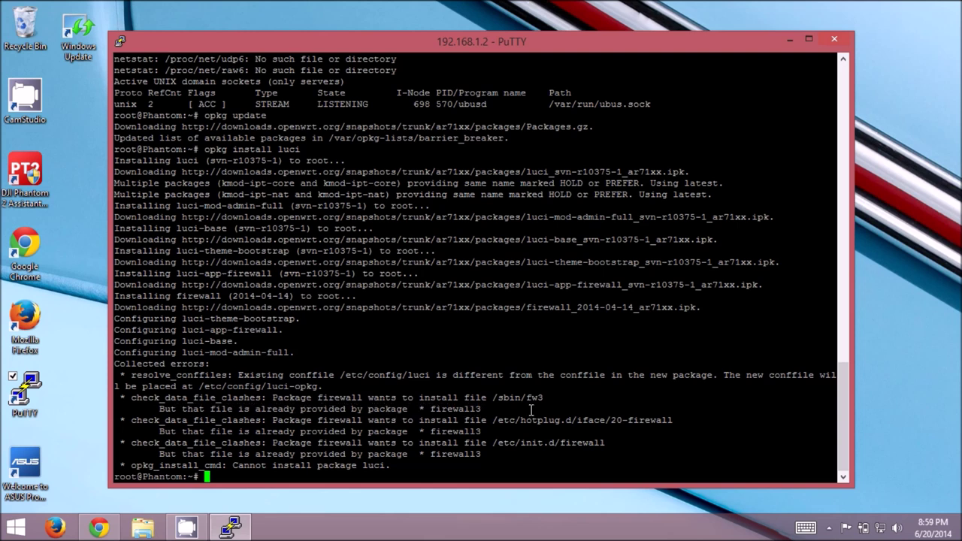
pyautogui.write('opkg firewall3')
# Remove the conflicting firewall3 package with opkg remove firewall3.
pyautogui.press('Return')
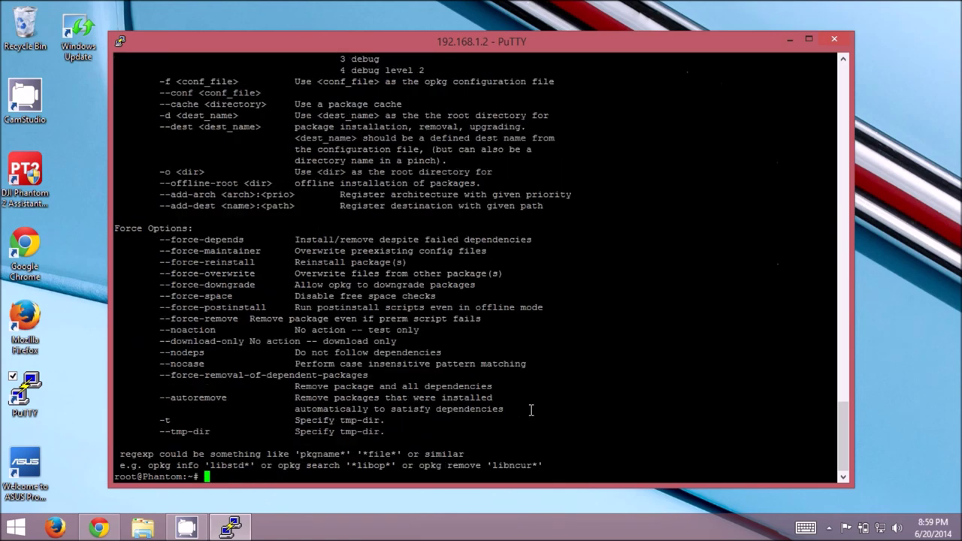
pyautogui.write('opkg remove firewall3')
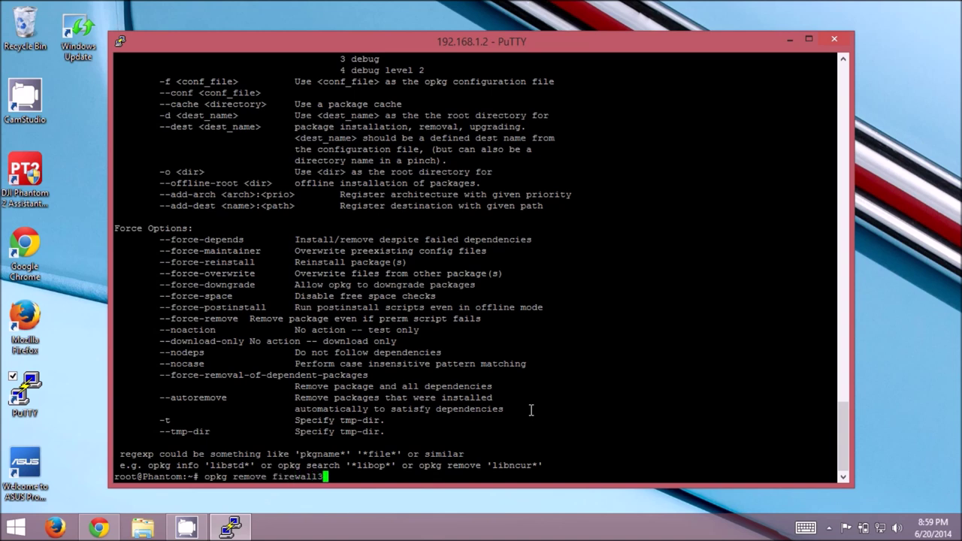
pyautogui.press('Return')
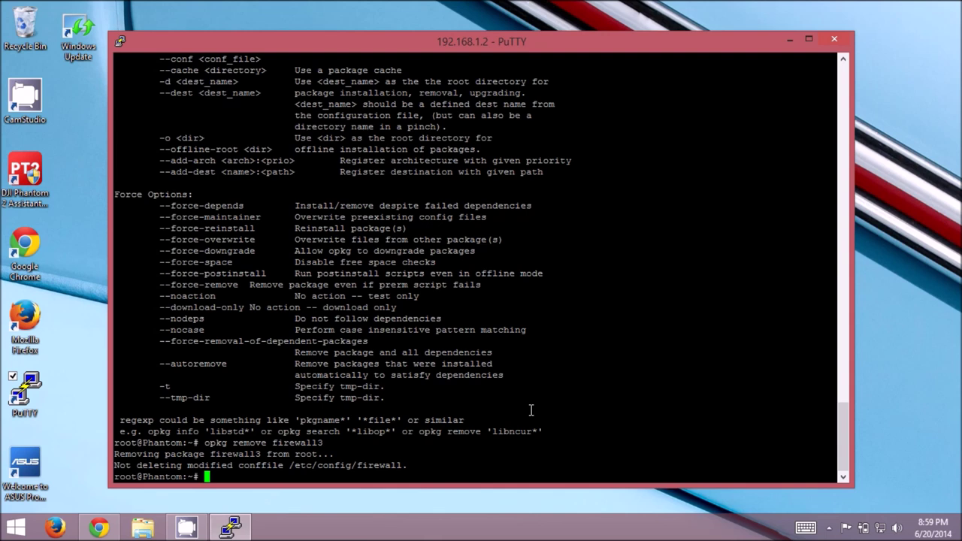
# Rerun opkg install luci and check the Configuring lines in the output.
pyautogui.write('opkg install luci')
pyautogui.press('Return')
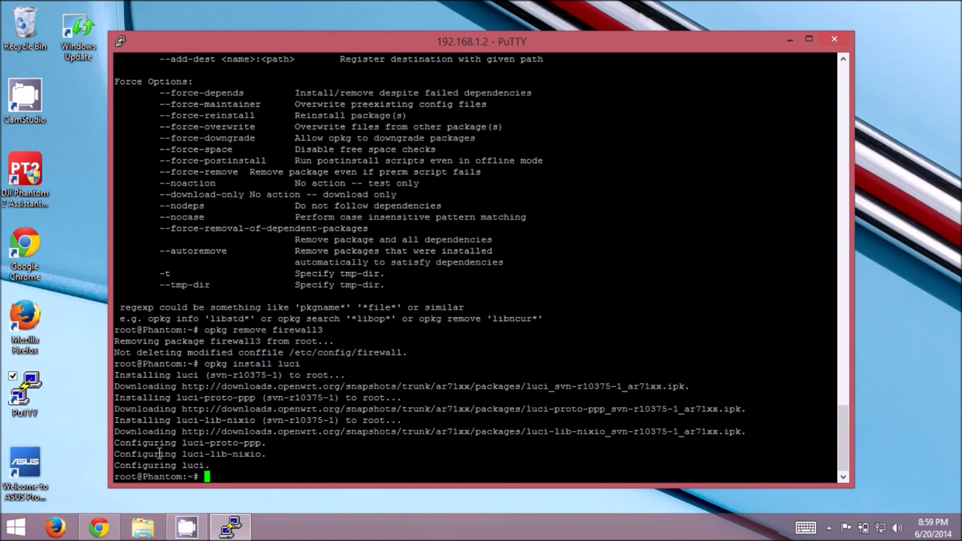
pyautogui.moveTo(161, 443); pyautogui.dragTo(228, 471)
pyautogui.click(227, 471)
# Disable lighttpd, then enable and start uhttpd via /etc/init.d scripts.
pyautogui.write('/etc/init.d/lighttpd disable')
pyautogui.press('Return')
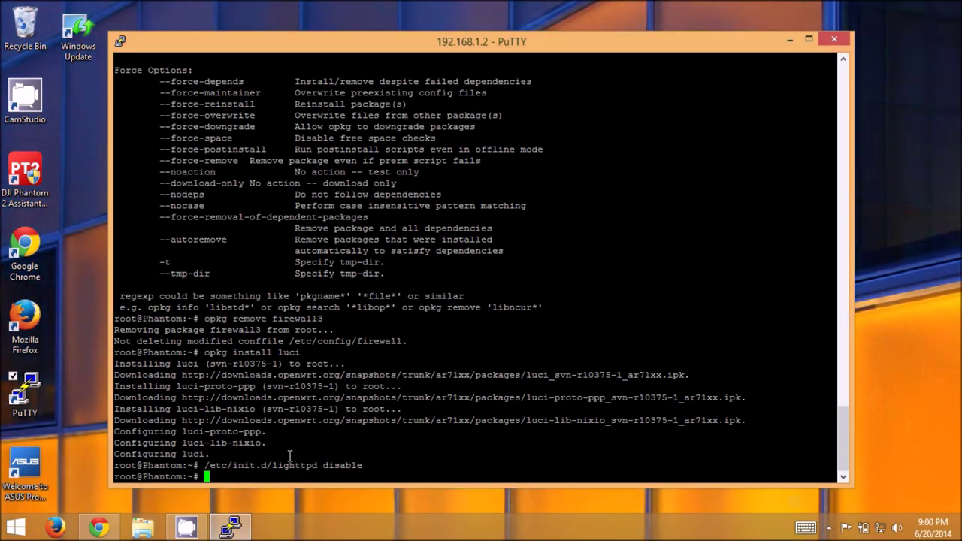
pyautogui.write('/etc/init.d/uhttpd enable')
pyautogui.press('Return')
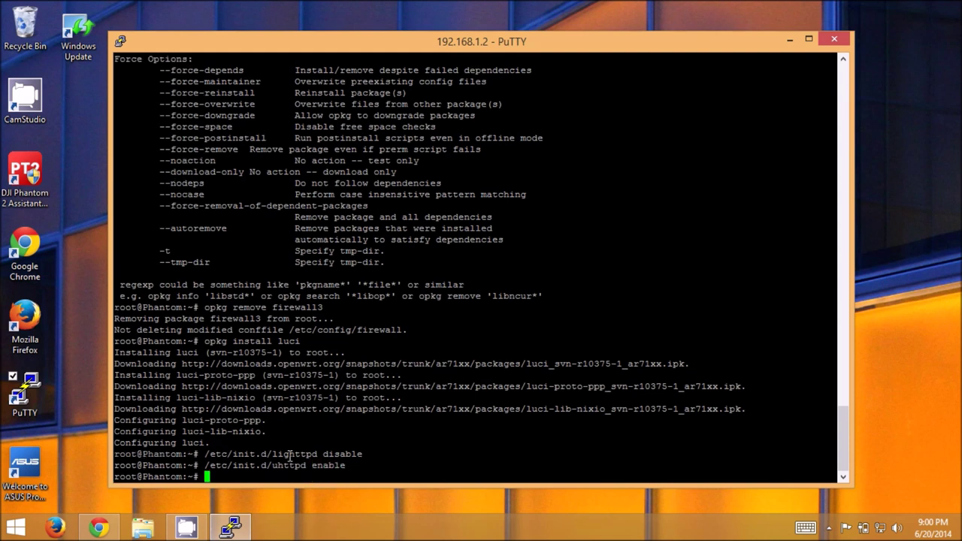
pyautogui.press('Up')
pyautogui.press('BackSpace')
pyautogui.press('BackSpace')
pyautogui.press('BackSpace')
pyautogui.press('BackSpace')
pyautogui.press('BackSpace')
pyautogui.press('BackSpace')
pyautogui.write('start')
pyautogui.press('Return')
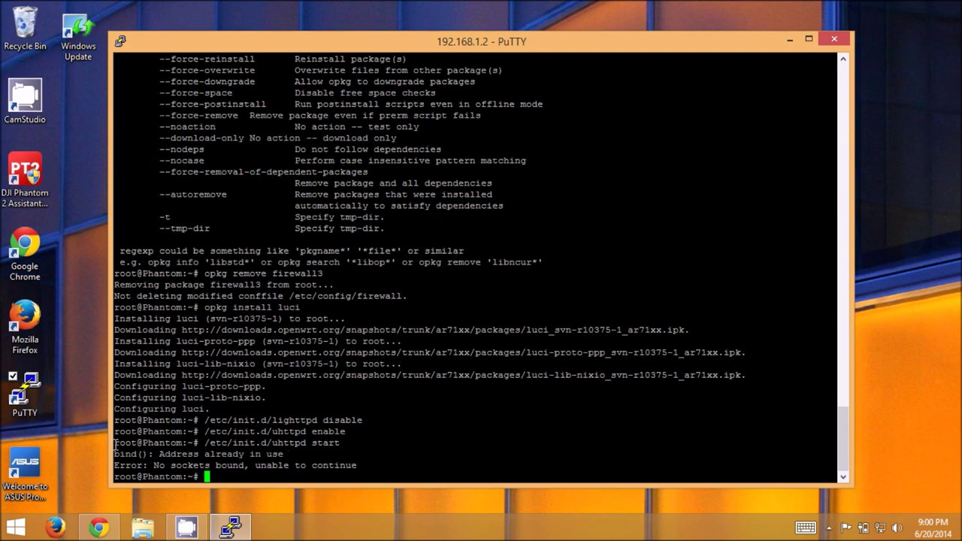
# Run netstat -pln, spotting dropbear on 127.0.0.1:80 and the uhttpd 'Address already in use' error.
pyautogui.write('netstat -pln')
pyautogui.press('Return')
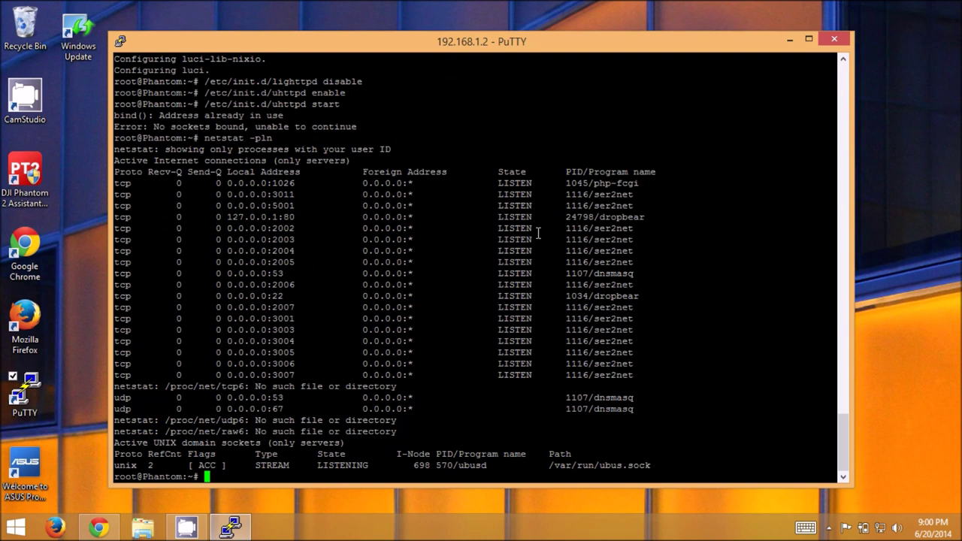
pyautogui.moveTo(644, 216); pyautogui.dragTo(118, 217)
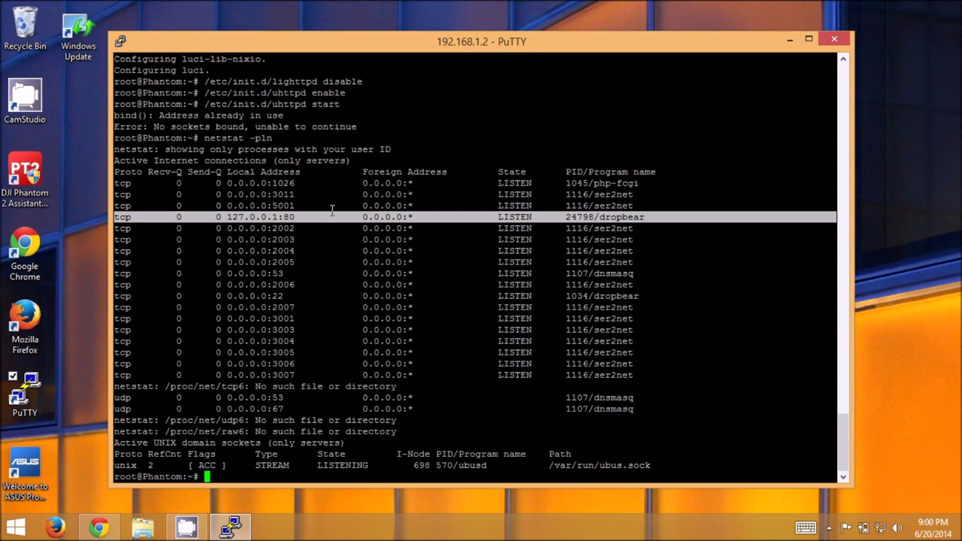
pyautogui.click(265, 106)
pyautogui.moveTo(266, 106); pyautogui.dragTo(362, 130)
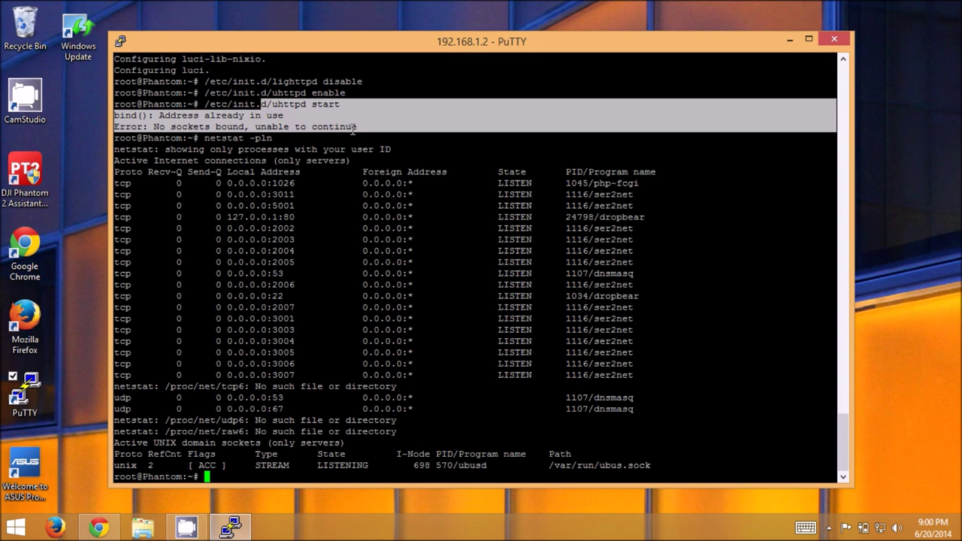
pyautogui.rightClick(350, 48)
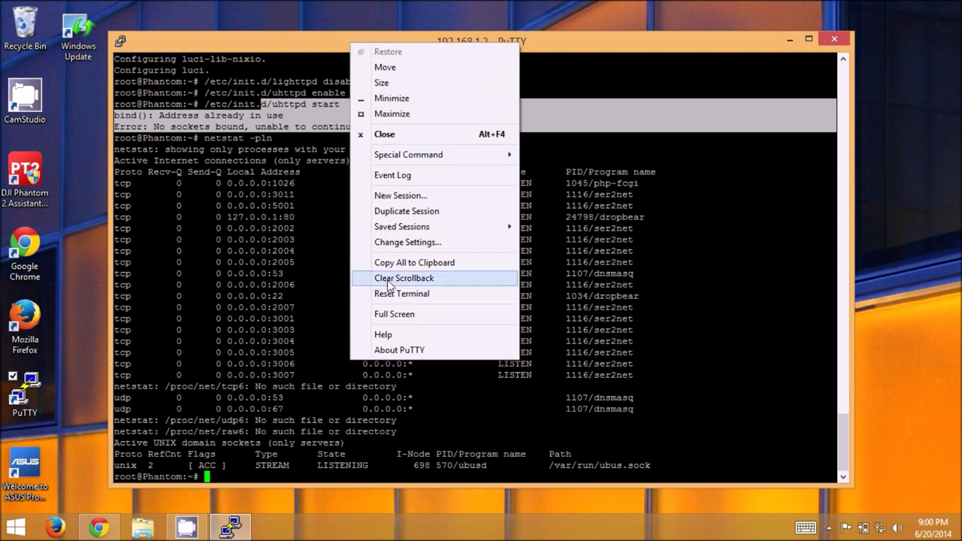
# Remove the R80 forward to downloads.openwrt.org:80 under SSH Tunnels and apply the settings.
pyautogui.click(387, 246)
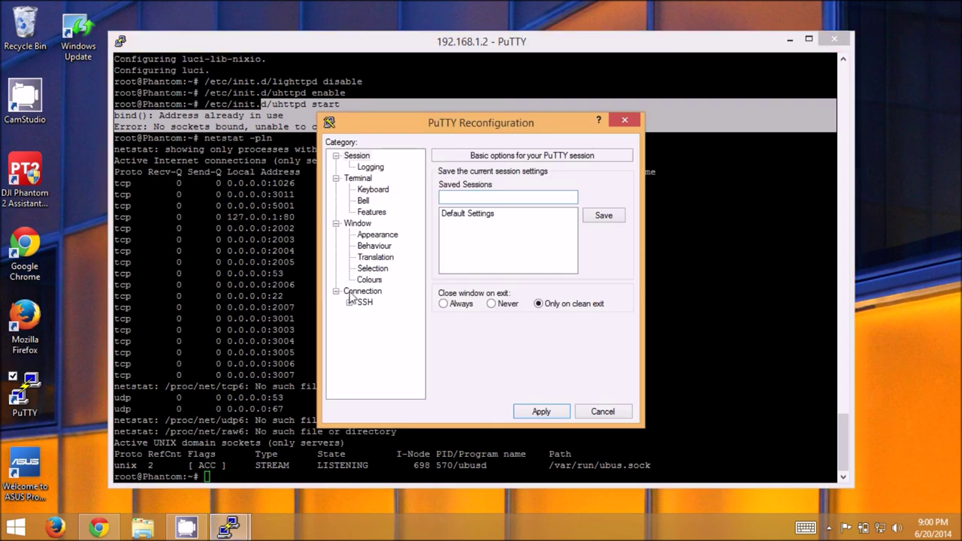
pyautogui.click(349, 302)
pyautogui.click(382, 325)
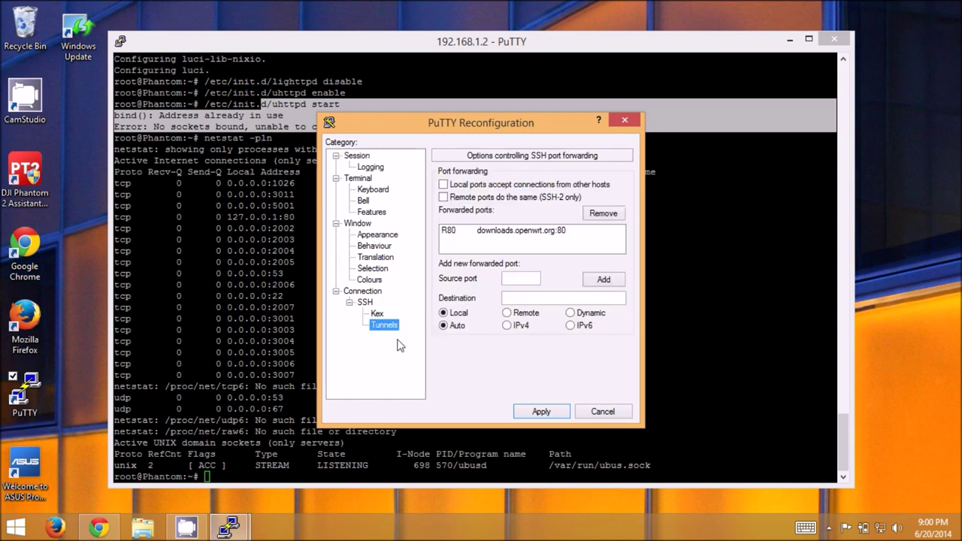
pyautogui.click(478, 234)
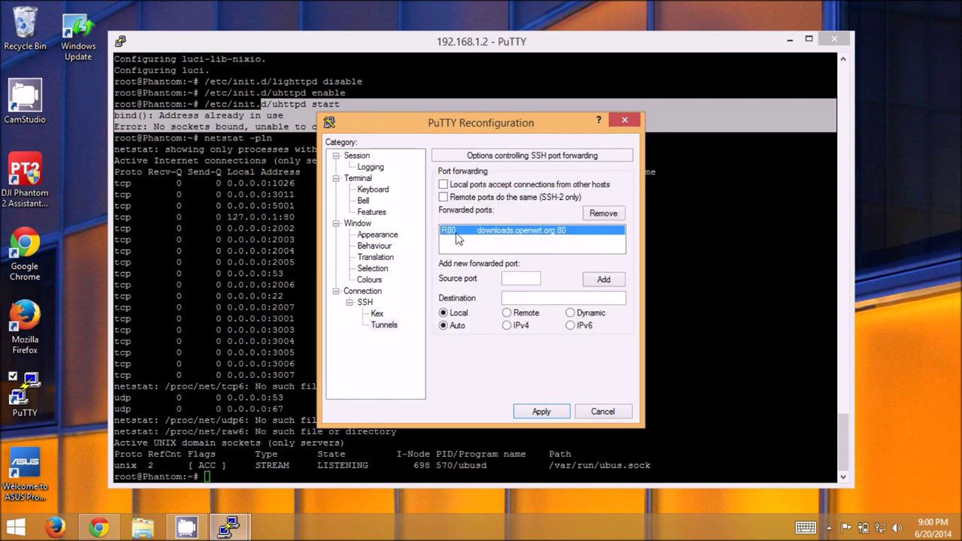
pyautogui.click(611, 214)
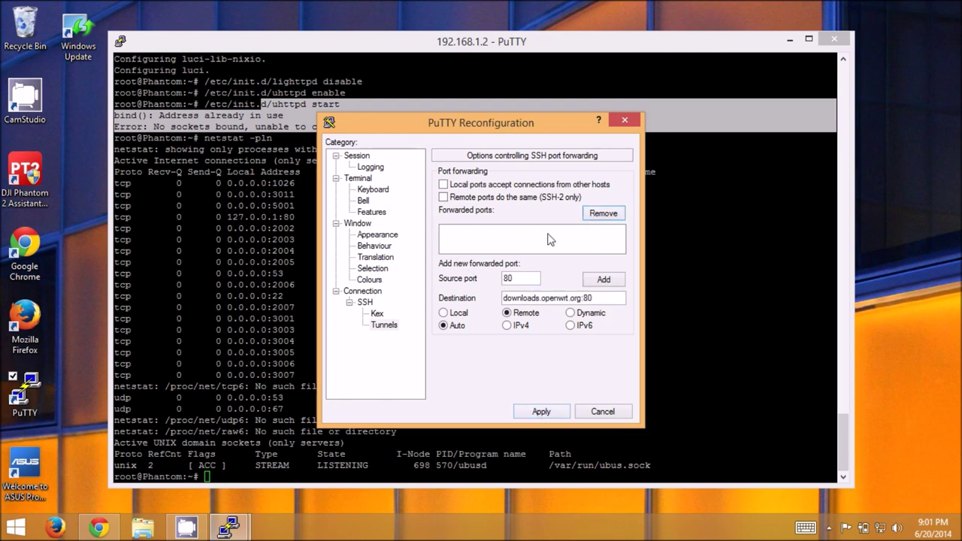
pyautogui.click(543, 411)
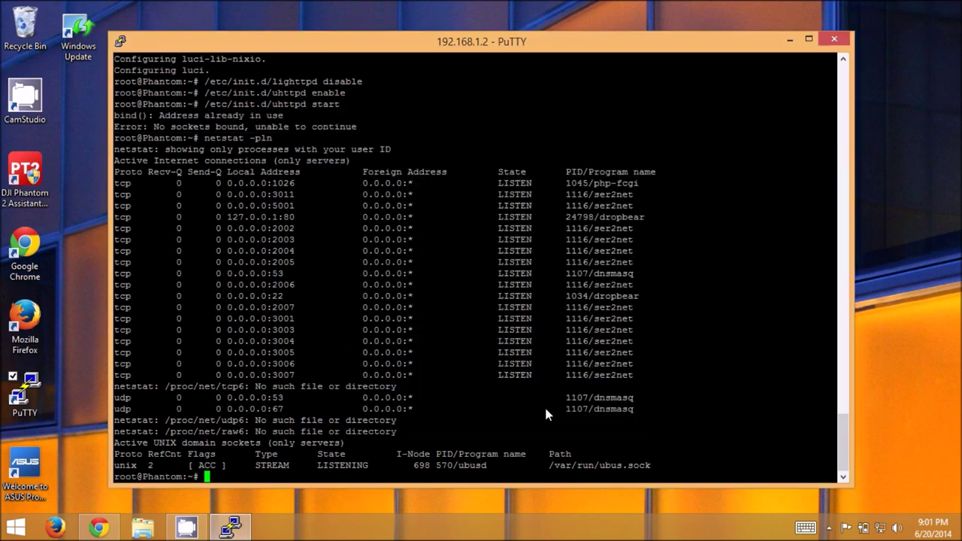
# Rerun netstat -pln to check the 127.0.0.1:80 row, then exit the session.
pyautogui.press('Up')
pyautogui.press('Return')
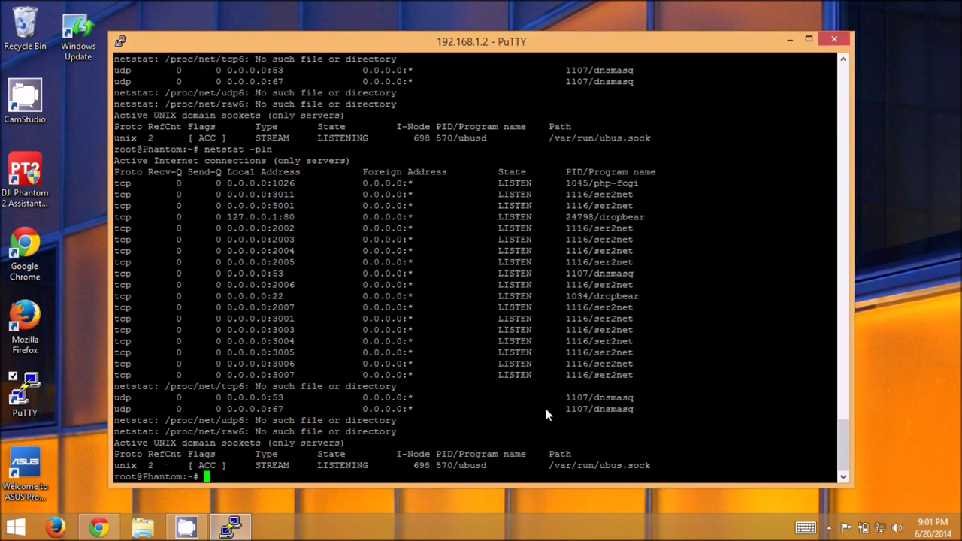
pyautogui.tripleClick(387, 218)
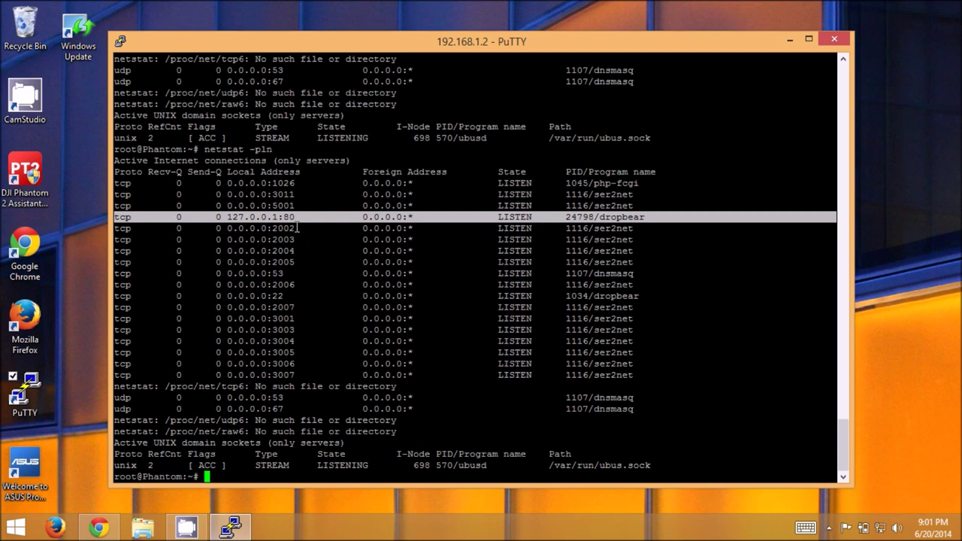
pyautogui.write('exit')
pyautogui.press('Return')
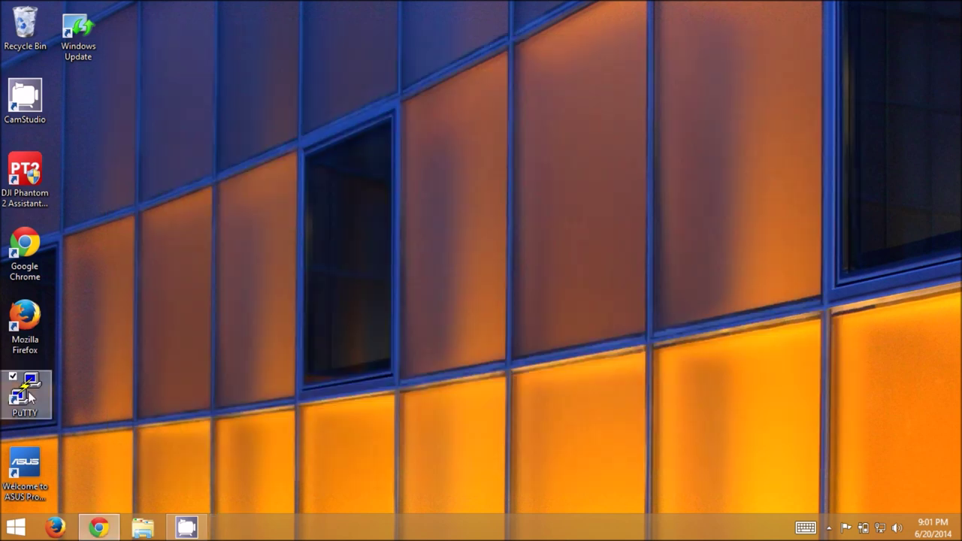
pyautogui.doubleClick(28, 391)
pyautogui.write('192.168.1.2')
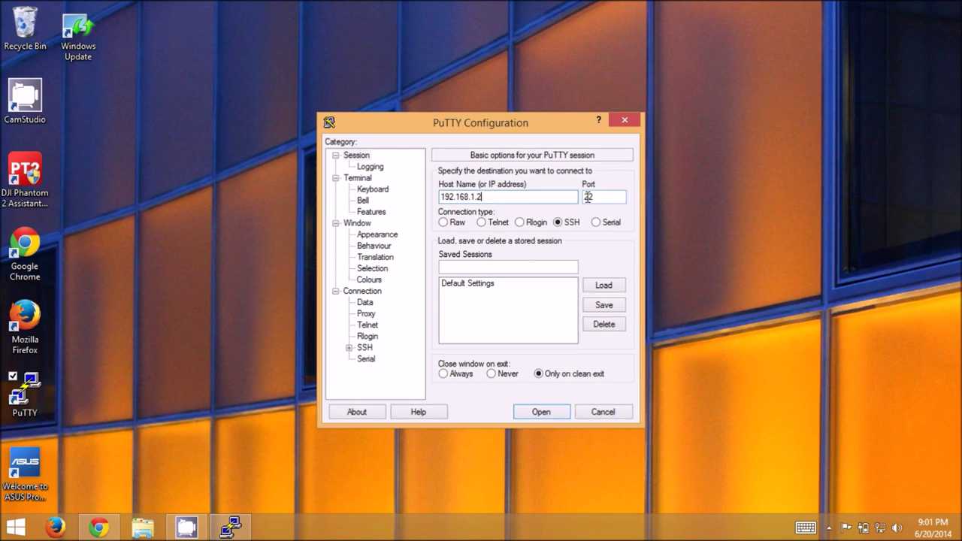
pyautogui.press('Return')
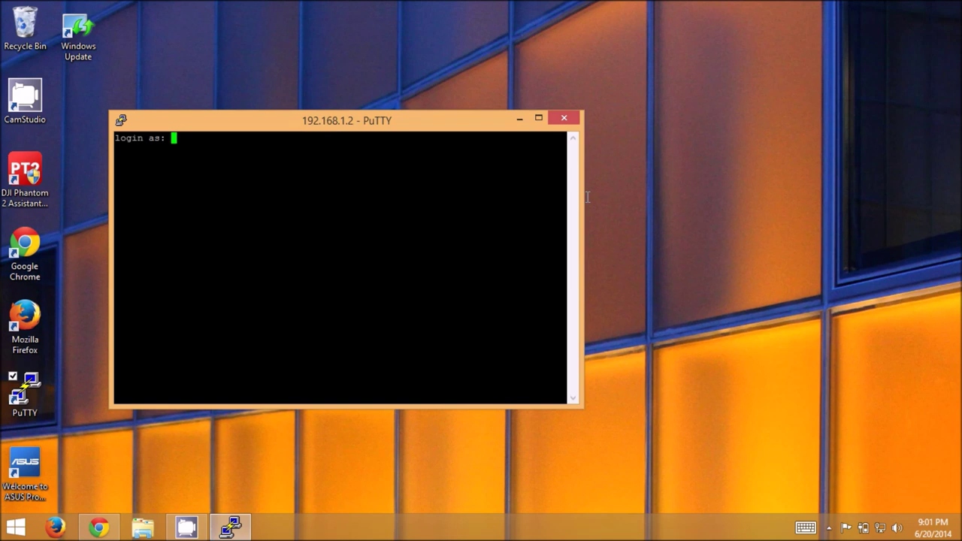
pyautogui.write('root')
pyautogui.press('Return')
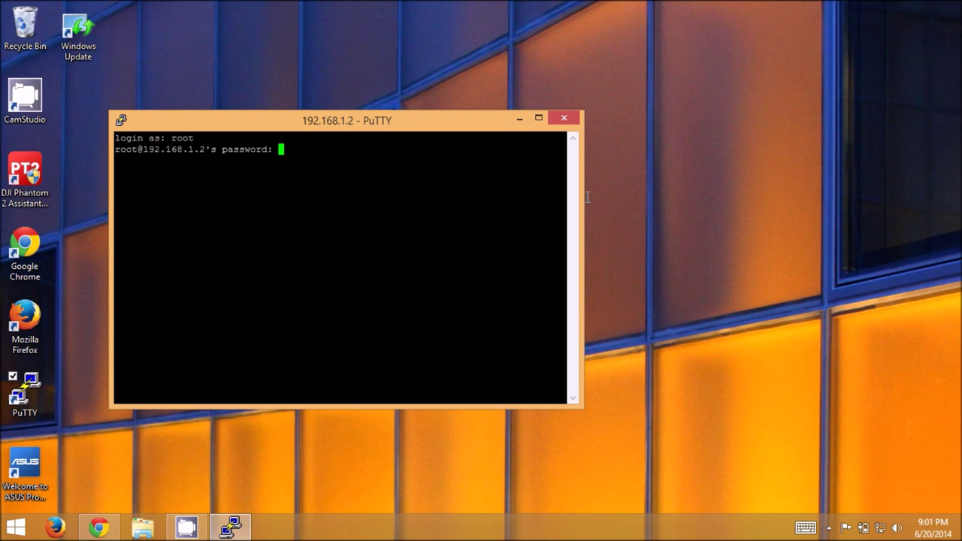
pyautogui.press('Return')
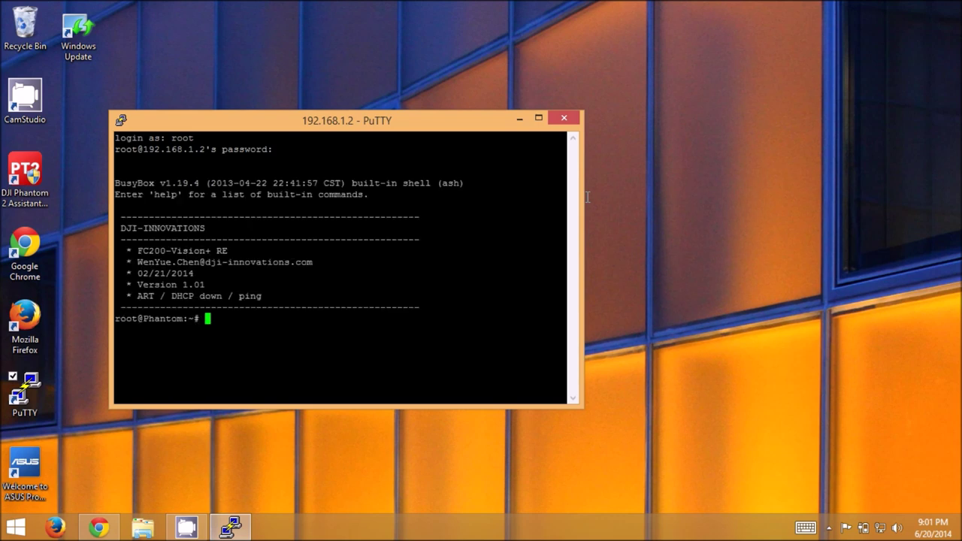
pyautogui.write('netstat')
pyautogui.moveTo(582, 406); pyautogui.dragTo(826, 481)
pyautogui.write('-pln')
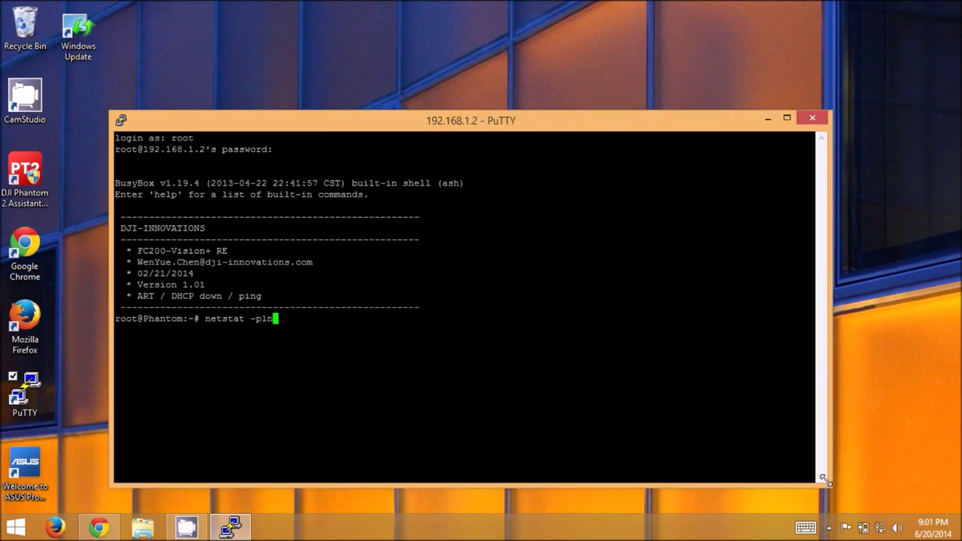
pyautogui.press('Return')
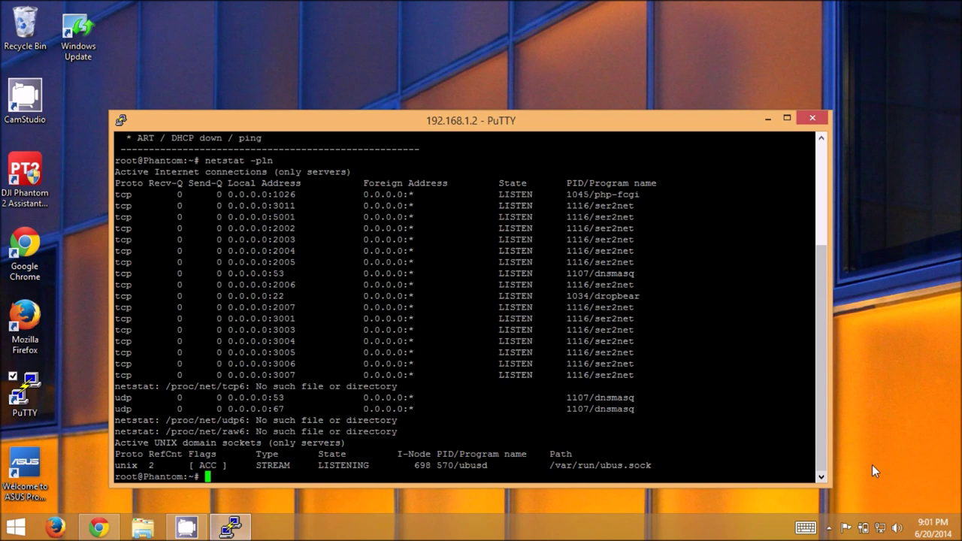
pyautogui.moveTo(253, 204); pyautogui.dragTo(331, 351)
pyautogui.click(331, 352)
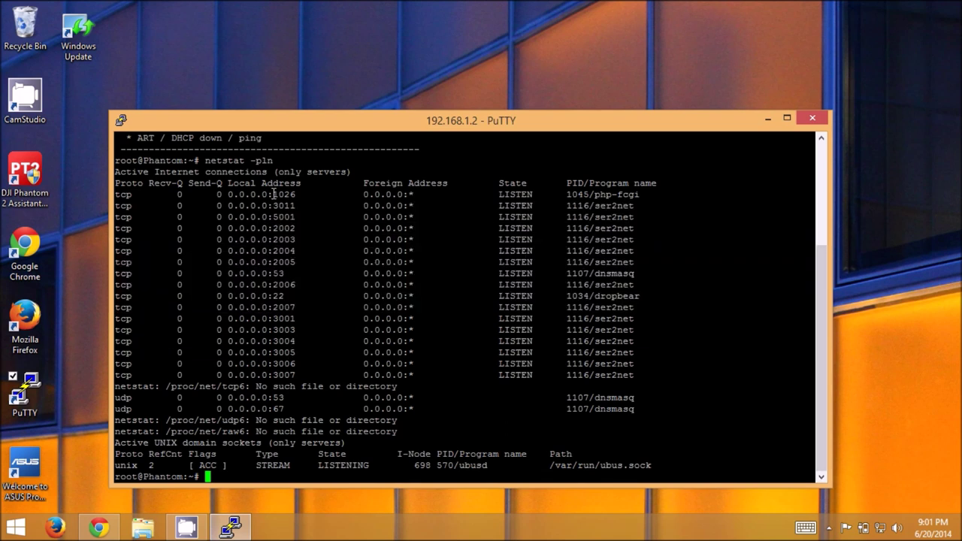
pyautogui.moveTo(226, 195); pyautogui.dragTo(268, 196)
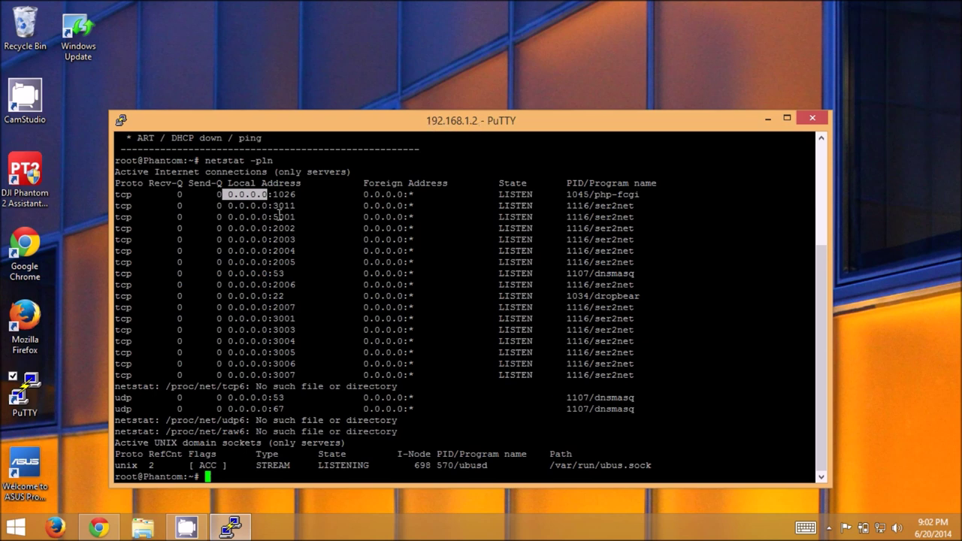
pyautogui.moveTo(268, 195); pyautogui.dragTo(364, 195)
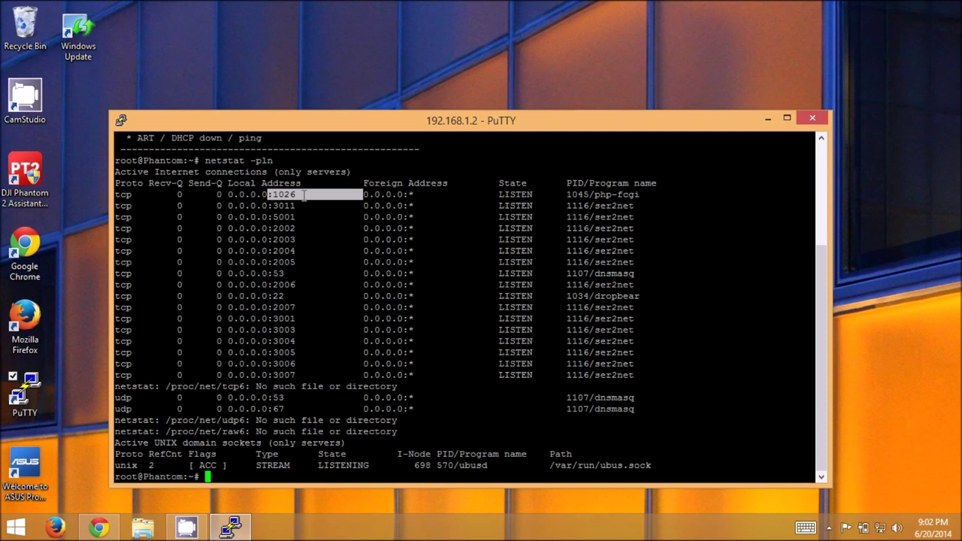
pyautogui.click(294, 196)
pyautogui.moveTo(296, 195); pyautogui.dragTo(272, 196)
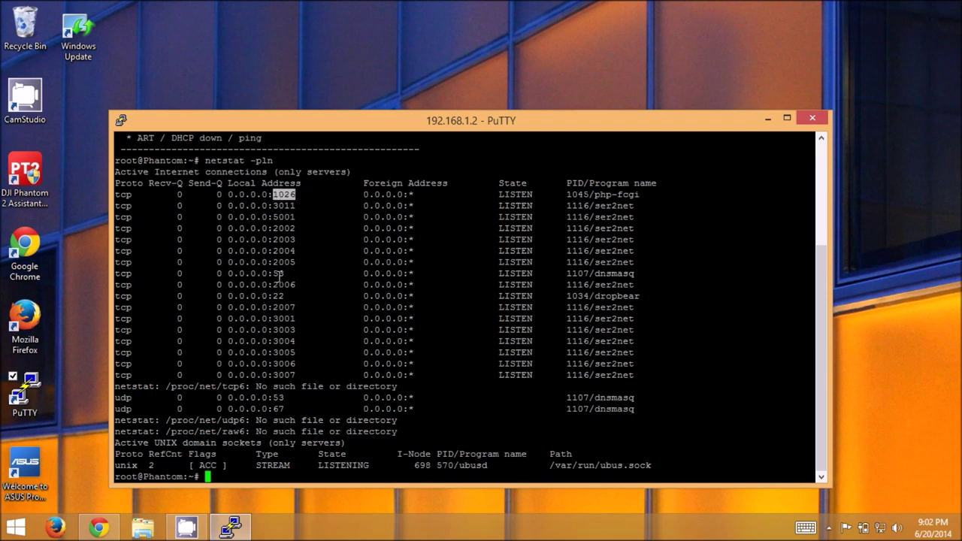
pyautogui.doubleClick(279, 273)
pyautogui.doubleClick(278, 296)
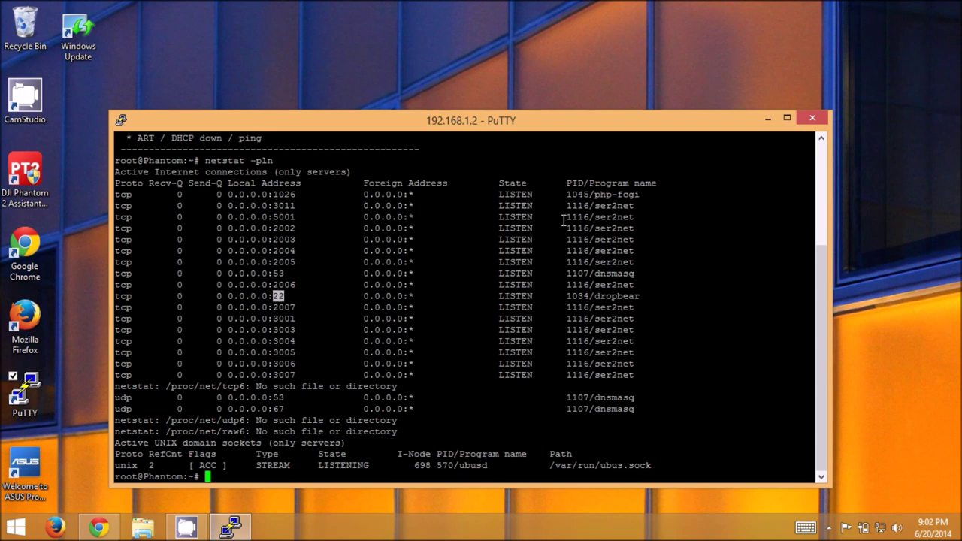
pyautogui.moveTo(595, 205); pyautogui.dragTo(120, 205)
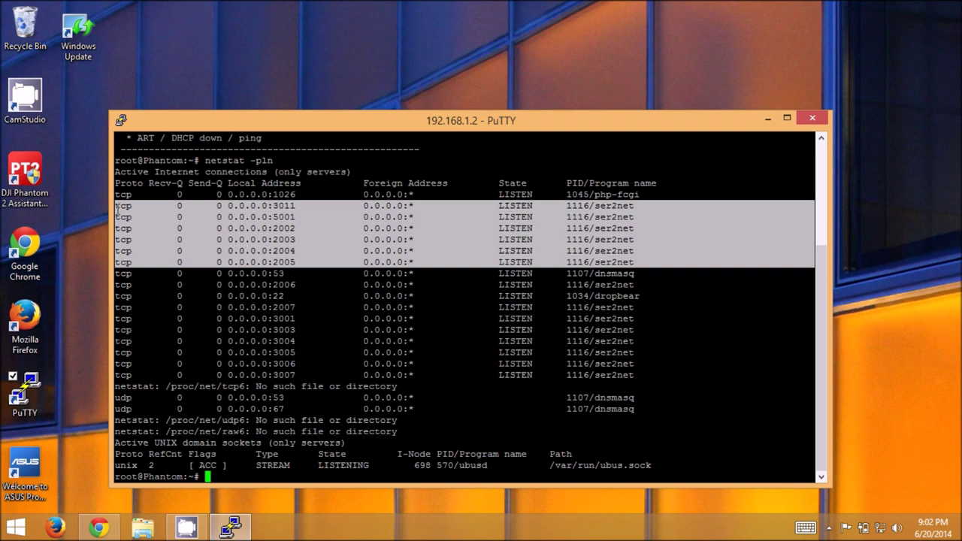
pyautogui.write('/etc/init.d/uhttpd start')
# Start uhttpd and rerun netstat -pln, confirming uhttpd listens on 0.0.0.0:80.
pyautogui.press('Return')
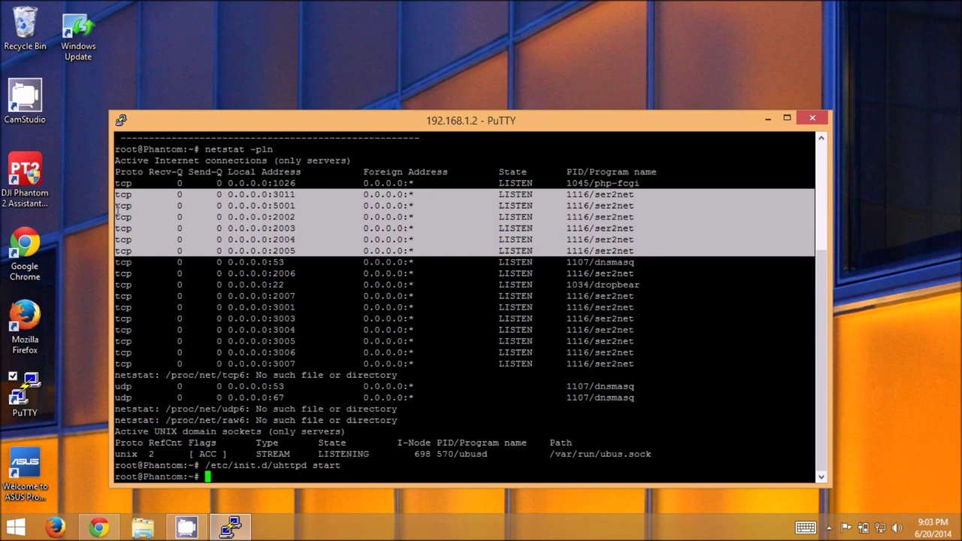
pyautogui.press('Up')
pyautogui.press('Up')
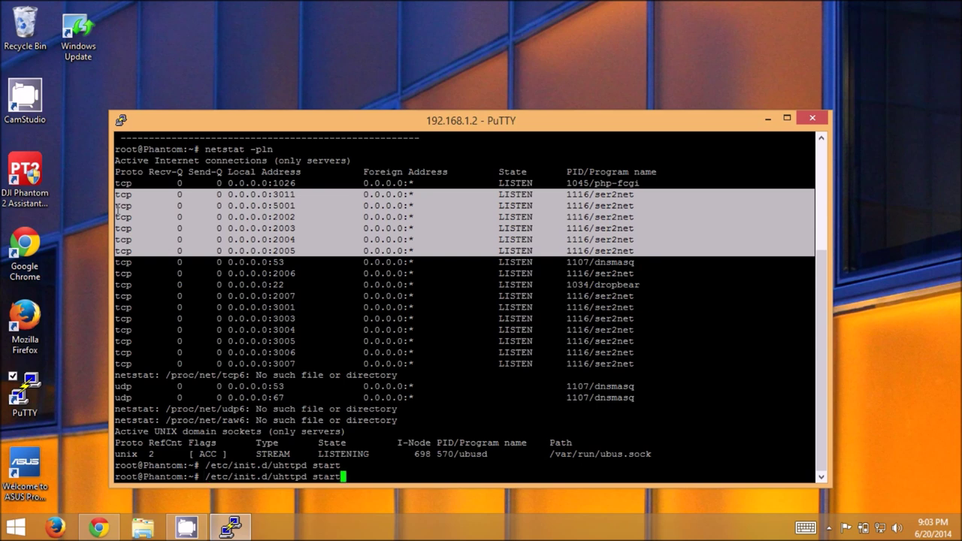
pyautogui.press('Return')
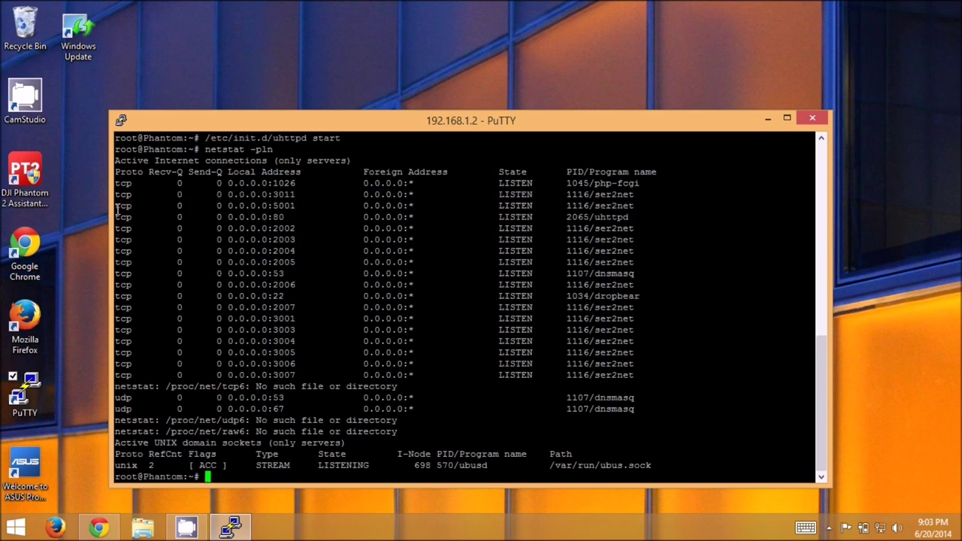
pyautogui.tripleClick(230, 216)
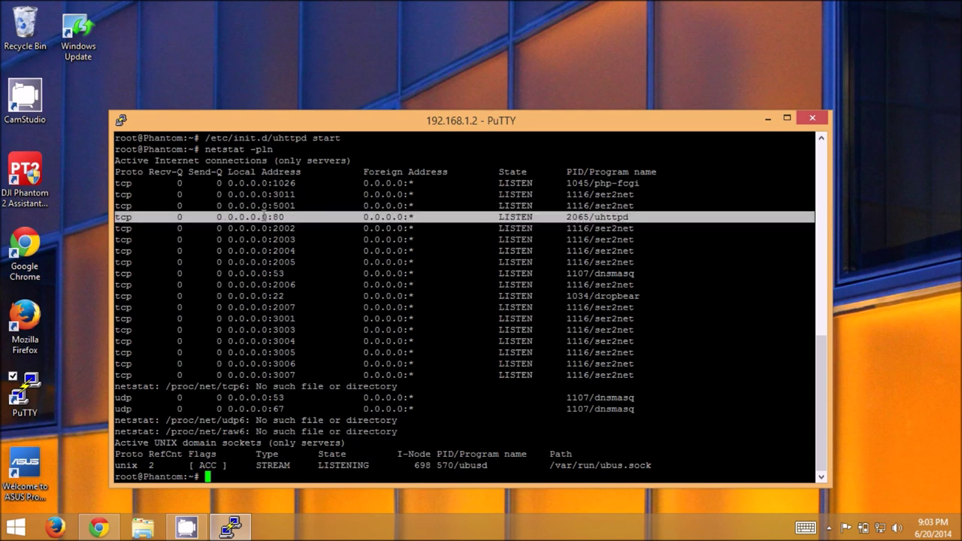
pyautogui.moveTo(272, 217)
pyautogui.mouseDown()
pyautogui.moveTo(228, 217)
pyautogui.moveTo(284, 216)
pyautogui.mouseUp()
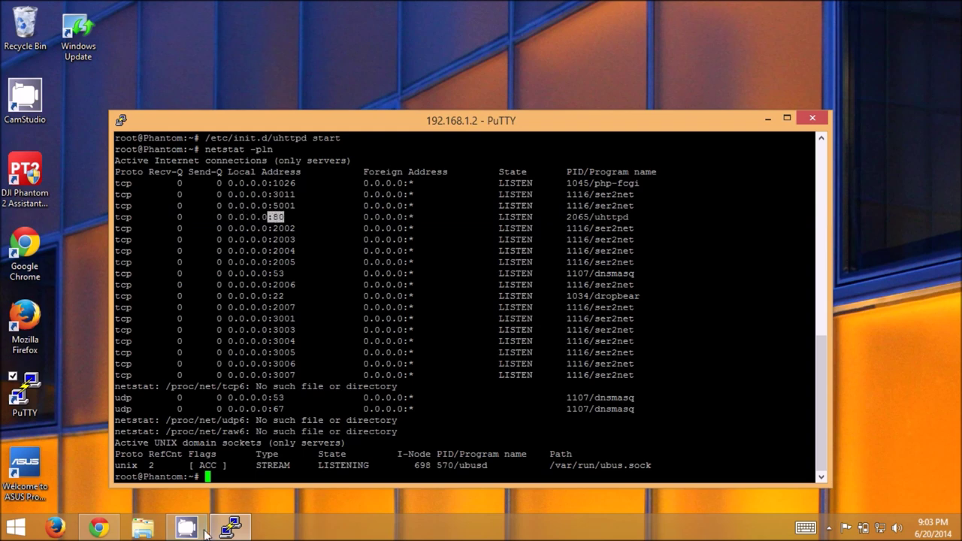
pyautogui.click(98, 528)
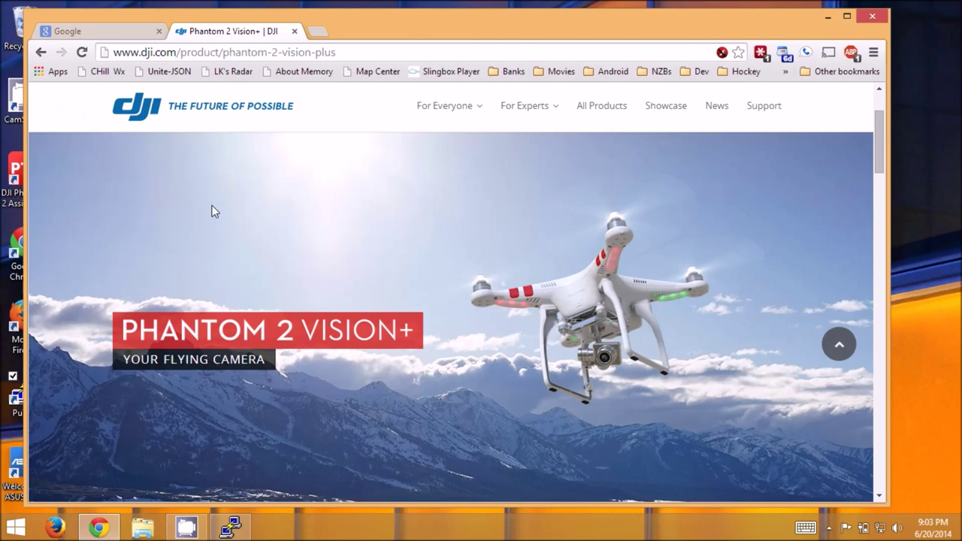
# Load 192.168.1.2 in a new Chrome tab and log in to LuCI with the root password.
pyautogui.click(317, 32)
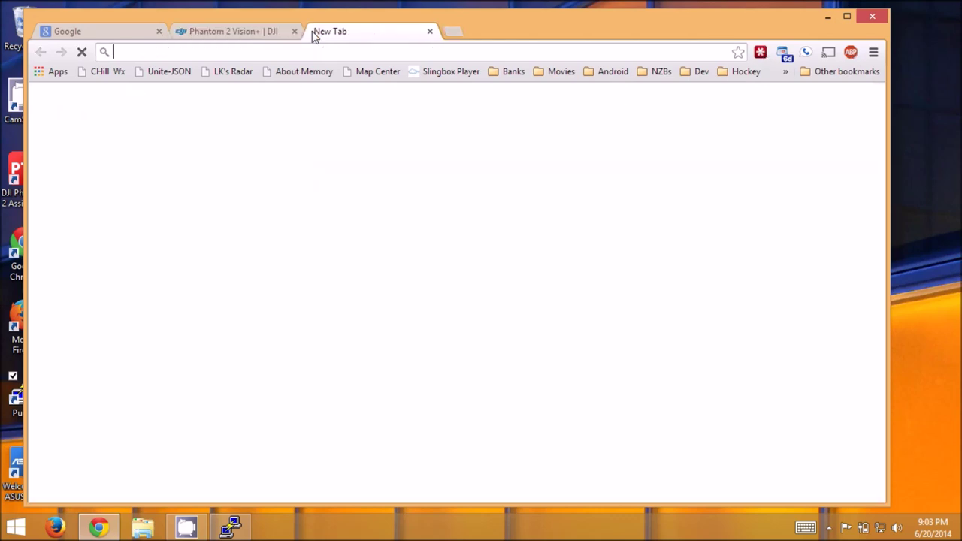
pyautogui.write('192')
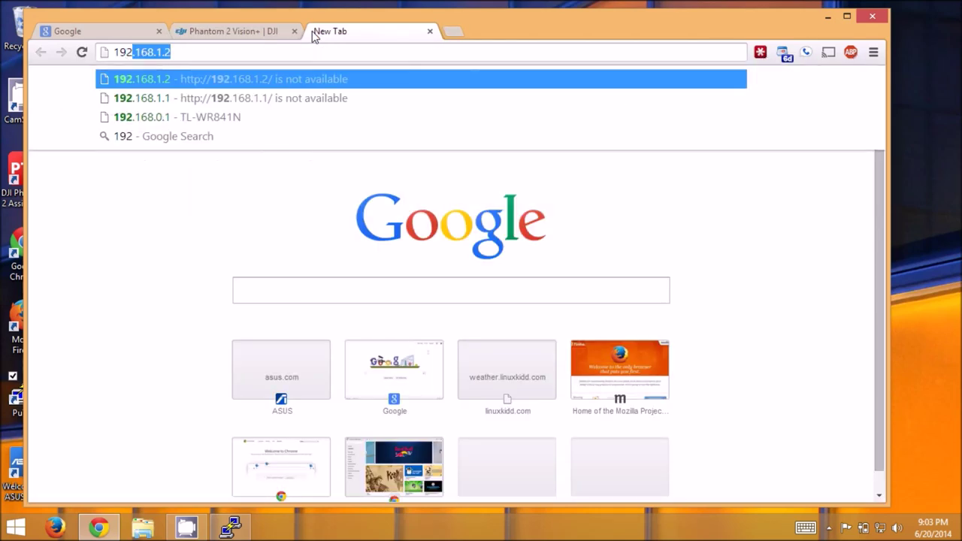
pyautogui.write('.168.1.2')
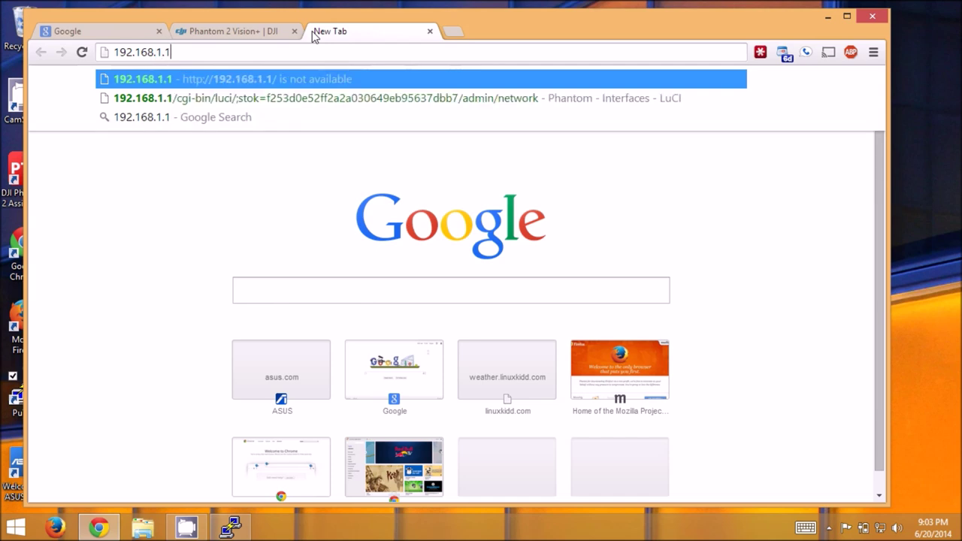
pyautogui.press('Return')
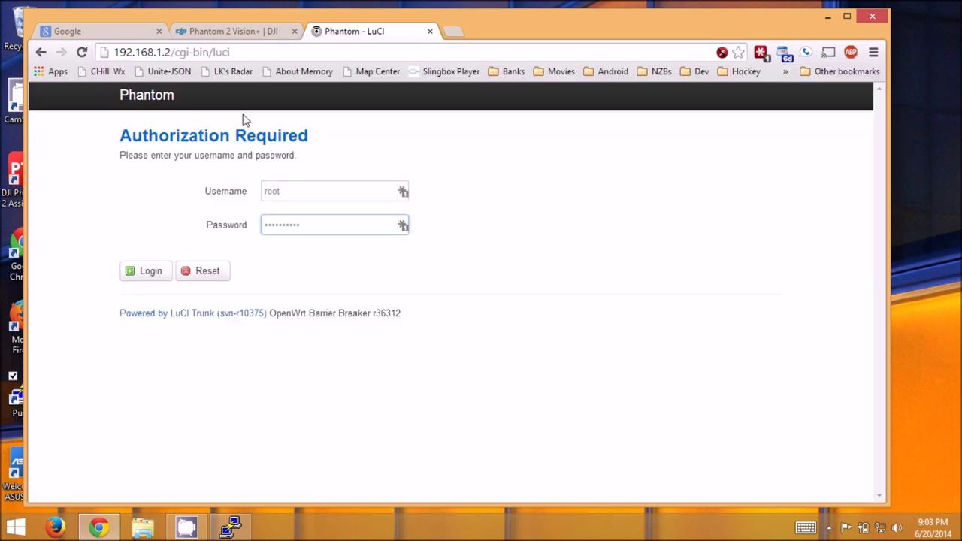
pyautogui.click(285, 193)
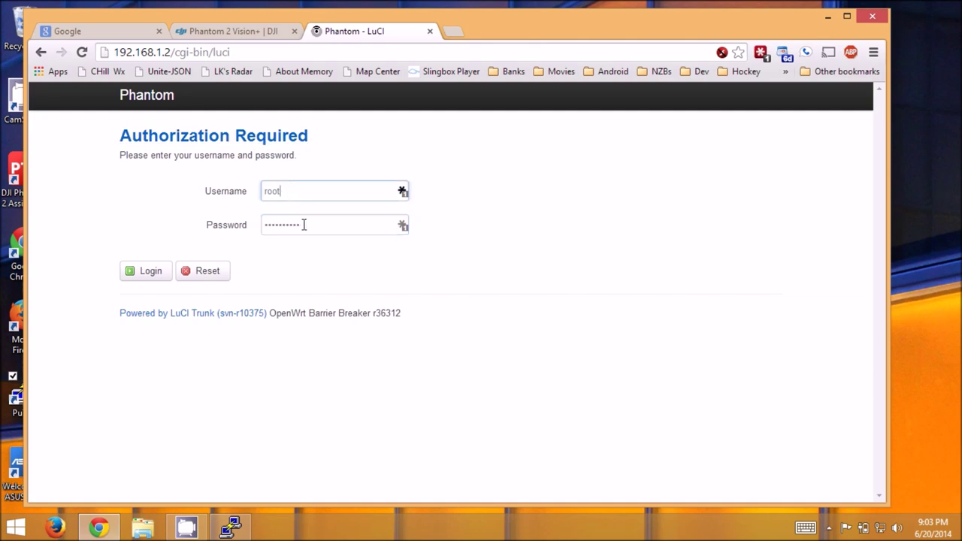
pyautogui.moveTo(303, 224); pyautogui.dragTo(240, 233)
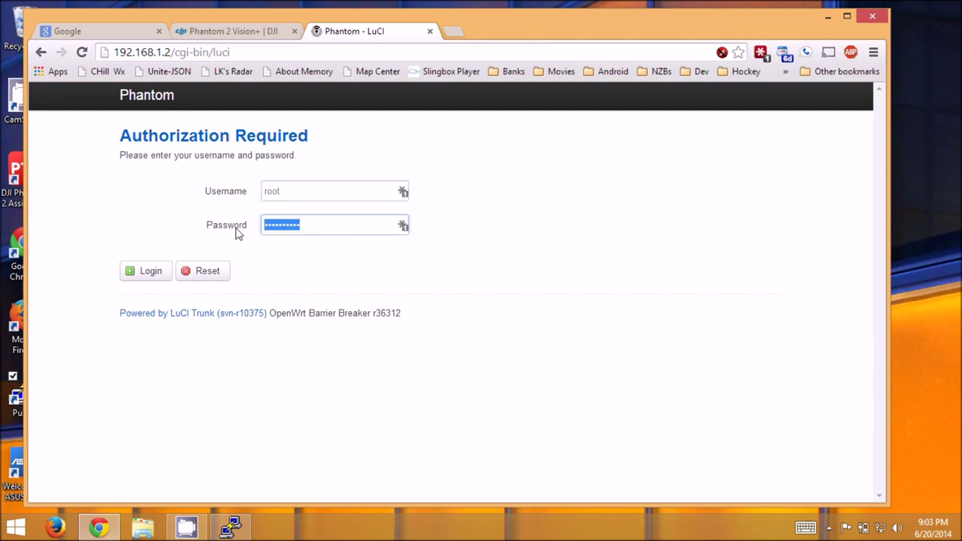
pyautogui.write('19881209')
pyautogui.click(149, 271)
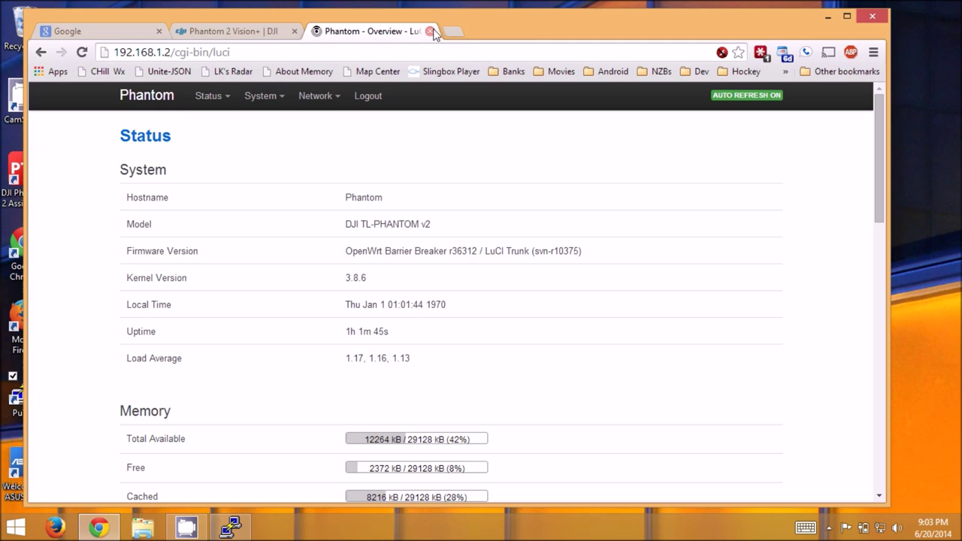
pyautogui.click(828, 16)
# End the SSH session on the repeater with exit.
pyautogui.click(365, 268)
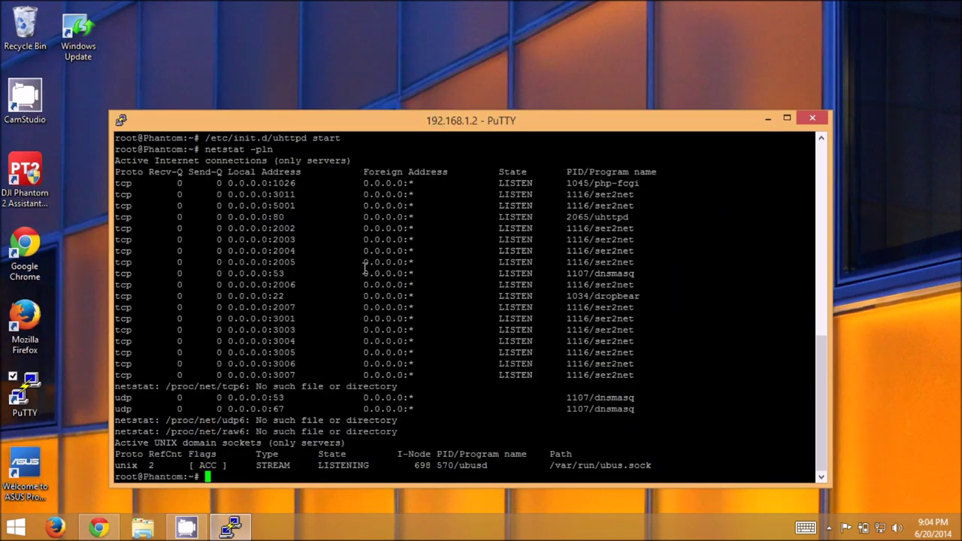
pyautogui.write('exit')
pyautogui.press('Return')
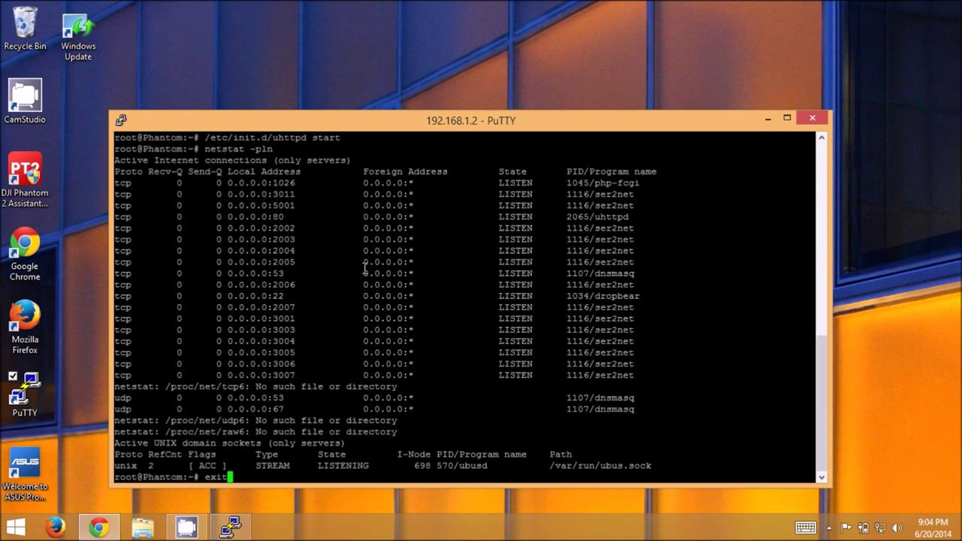
# Connect to 192.168.1.1, accept the host key, log in as root and cat /etc/hosts.
pyautogui.doubleClick(22, 389)
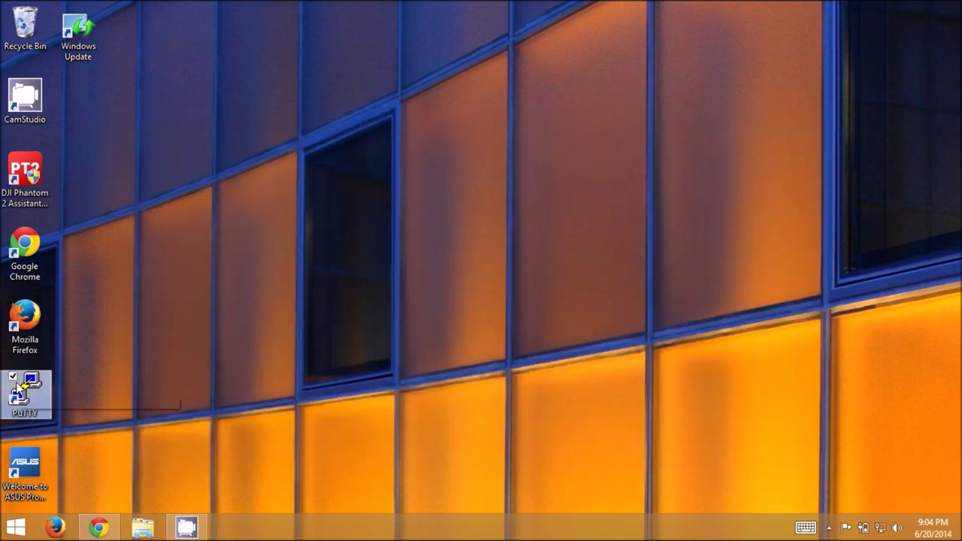
pyautogui.write('192')
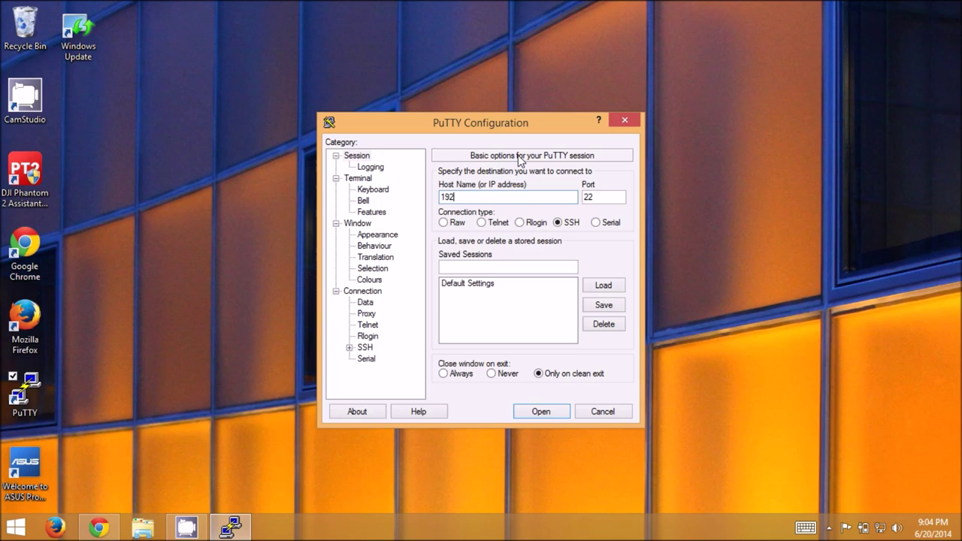
pyautogui.write('.168.1.1')
pyautogui.press('Return')
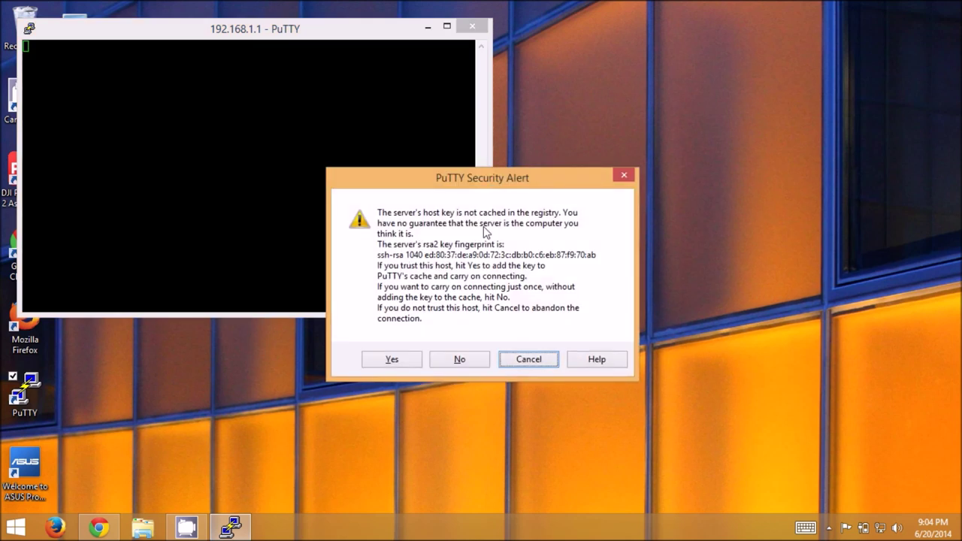
pyautogui.click(390, 359)
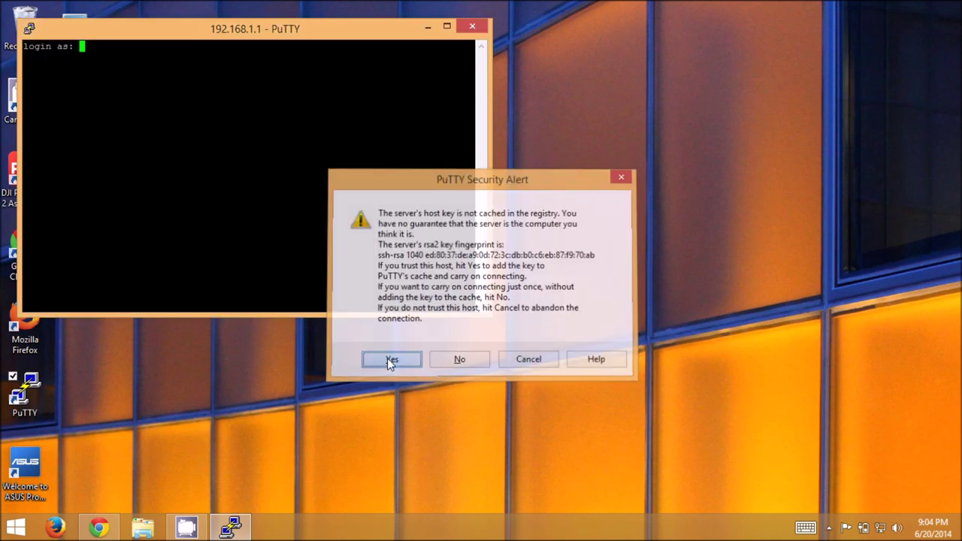
pyautogui.moveTo(239, 30); pyautogui.dragTo(433, 72)
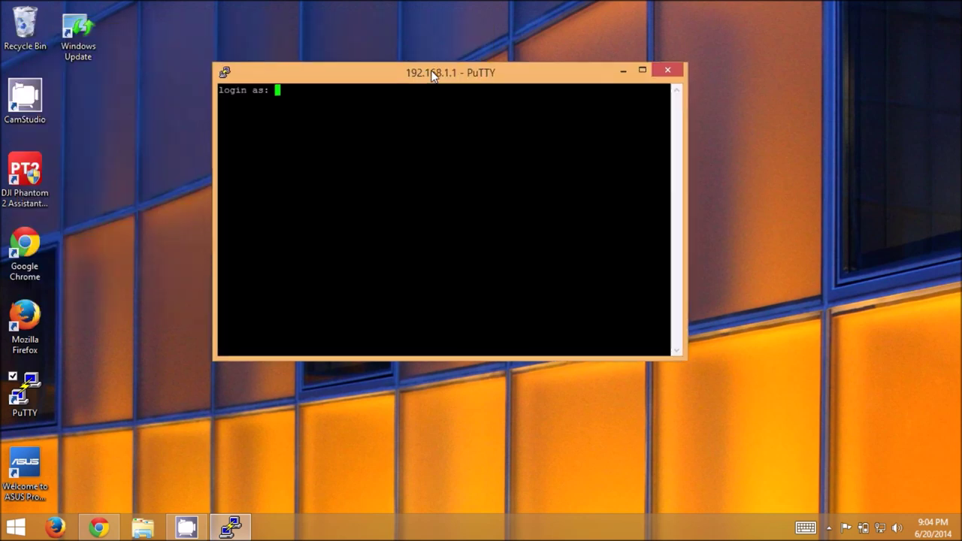
pyautogui.write('root')
pyautogui.press('Return')
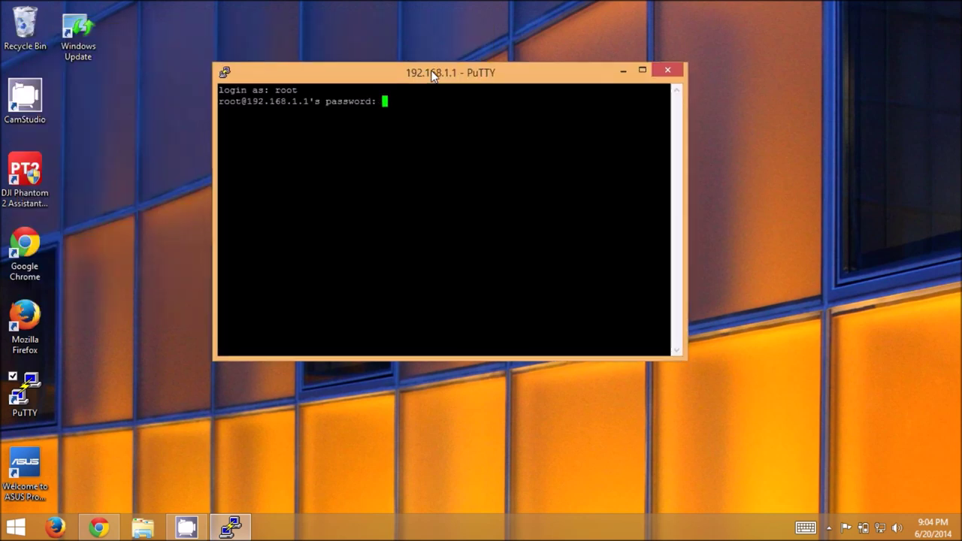
pyautogui.press('Return')
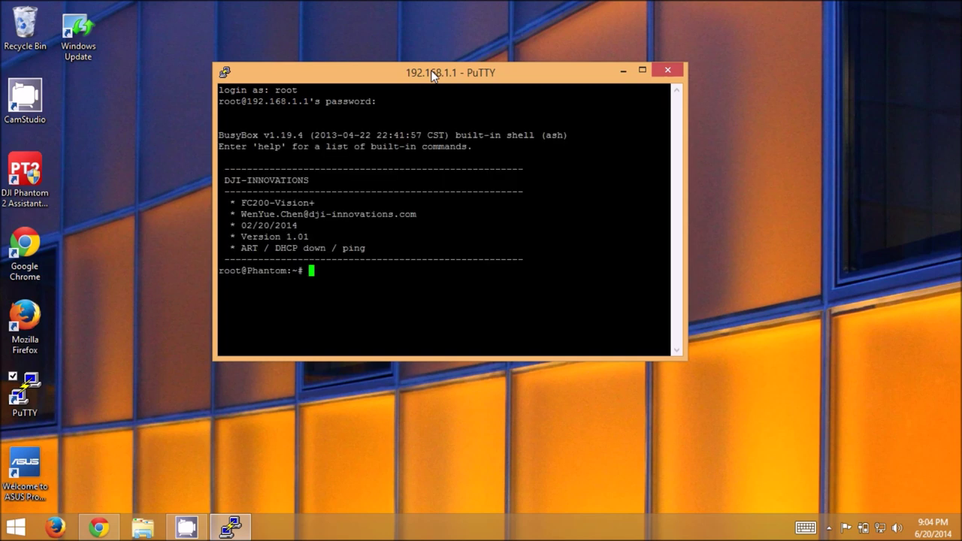
pyautogui.write('cat /etc/hosts')
pyautogui.press('Return')
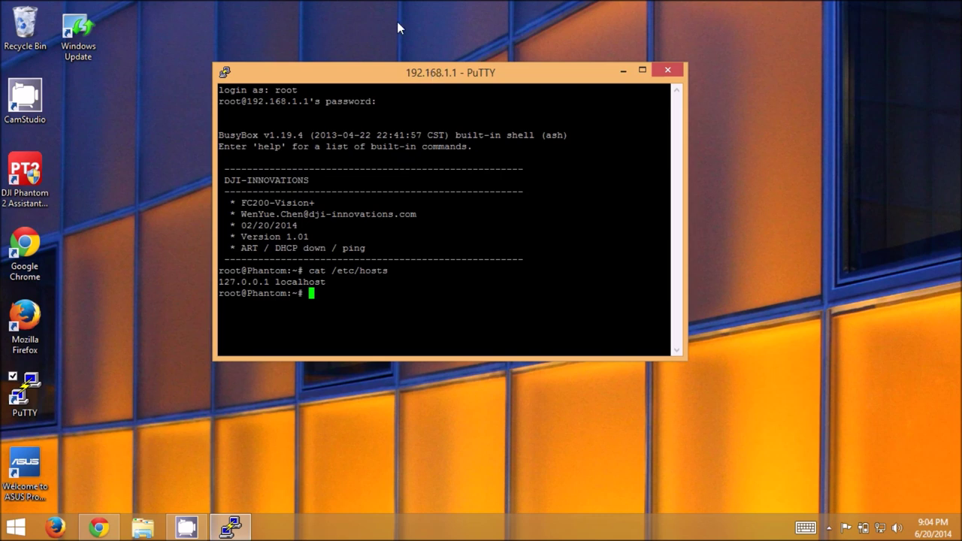
# Run netstat -pln on the Phantom and mark the uhttpd row on 0.0.0.0:80.
pyautogui.moveTo(396, 63); pyautogui.dragTo(308, 15)
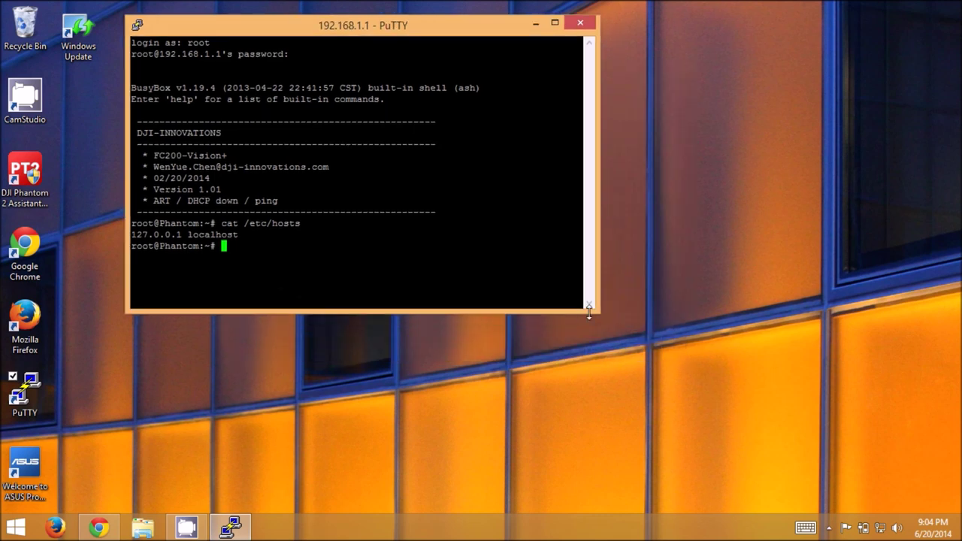
pyautogui.moveTo(594, 315); pyautogui.dragTo(821, 475)
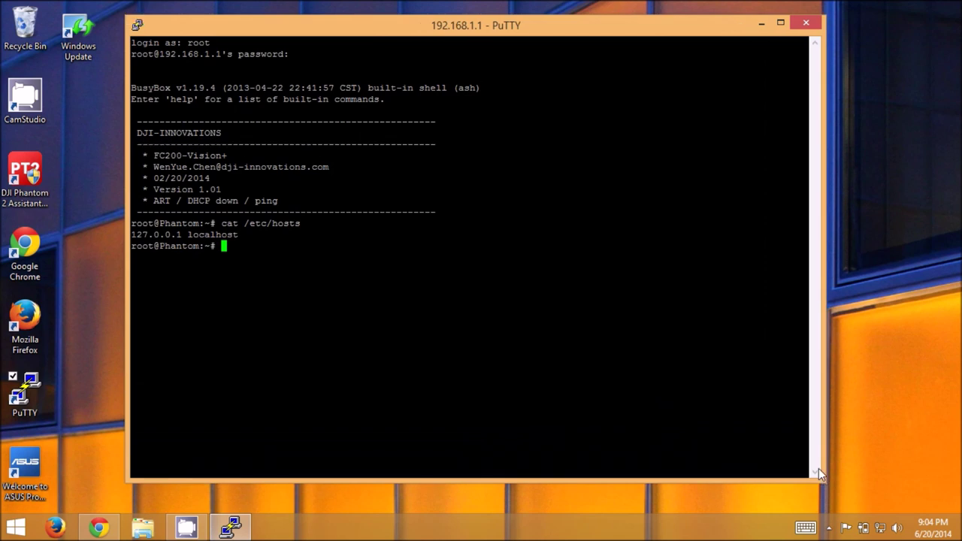
pyautogui.write('netstat -pl')
pyautogui.write('n')
pyautogui.press('Return')
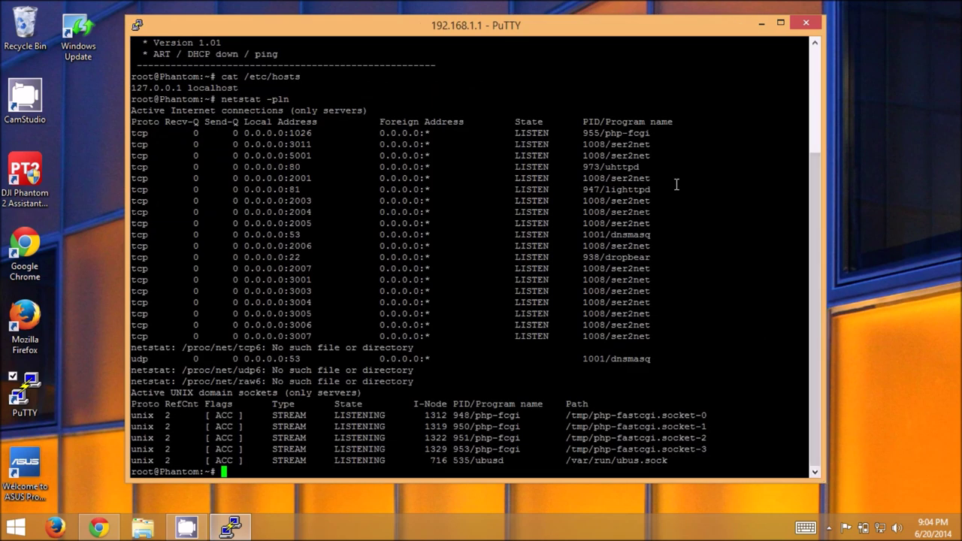
pyautogui.tripleClick(632, 167)
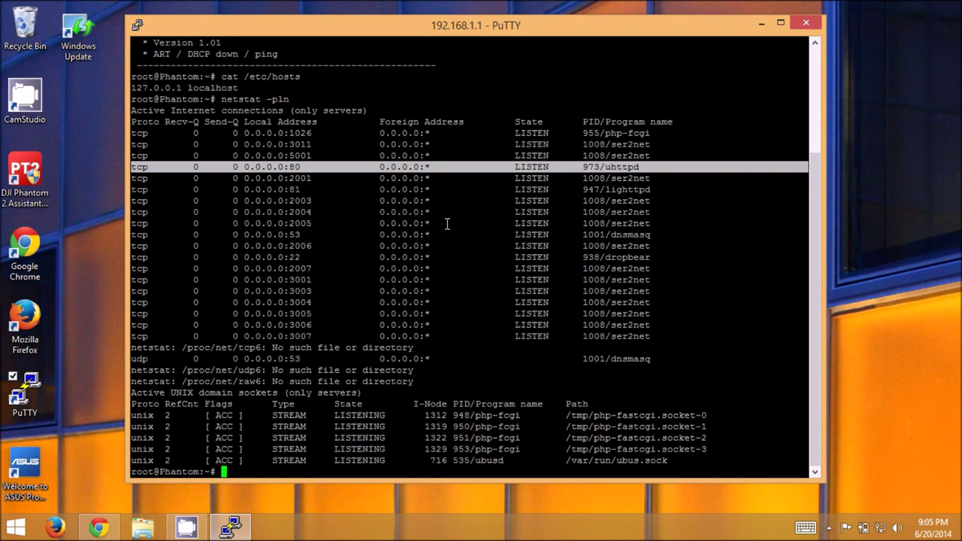
# Run /etc/init.d/uhttpd stop and recheck netstat: port 80 gone, lighttpd still on 81.
pyautogui.write('/etc/init.d/uhttpd stop')
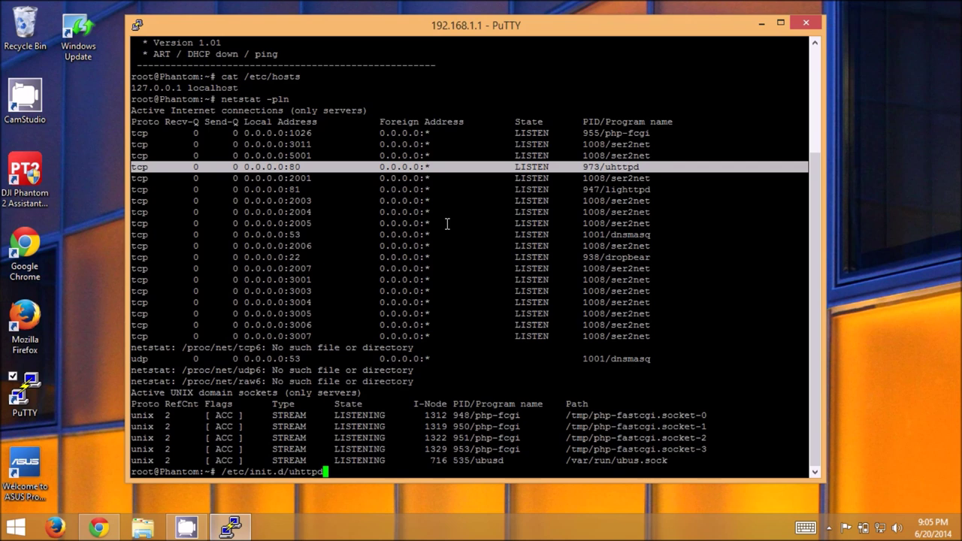
pyautogui.press('Return')
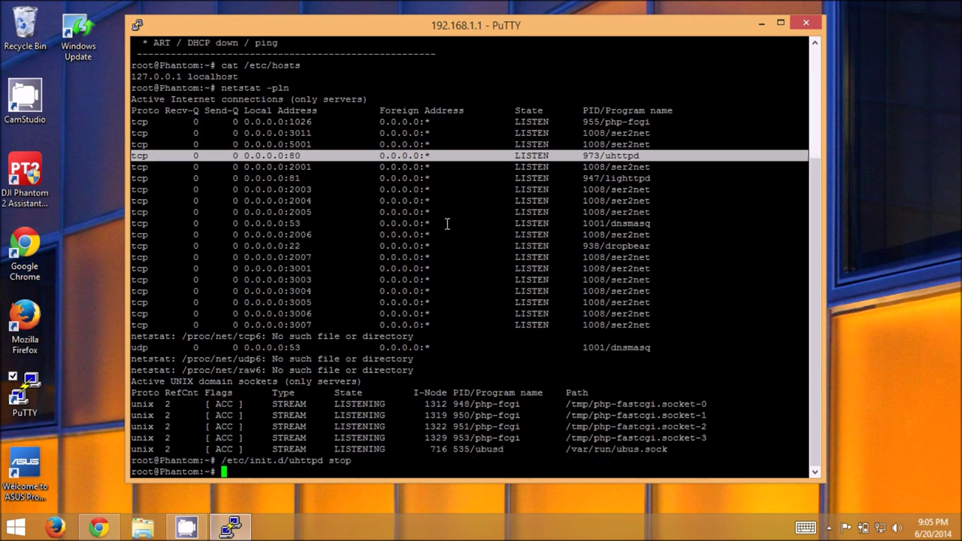
pyautogui.press('Up')
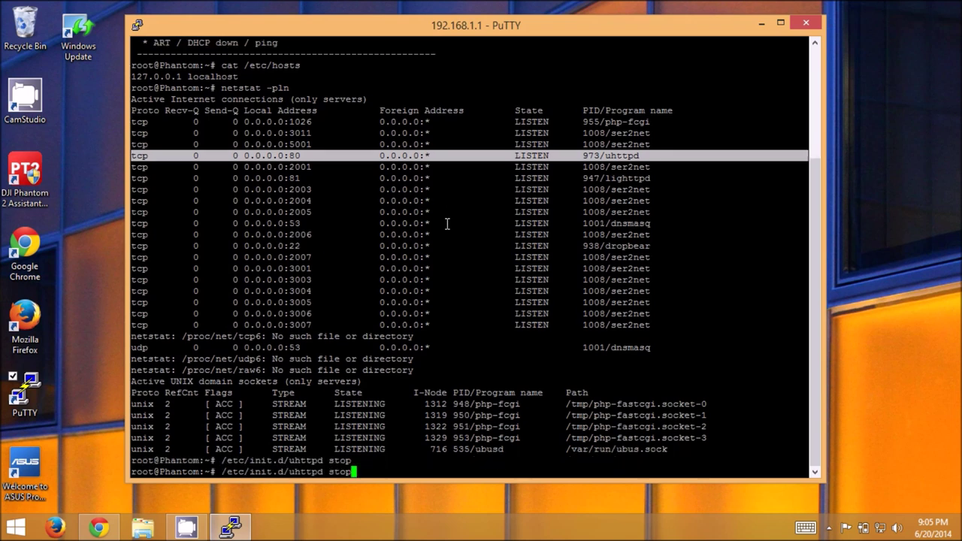
pyautogui.press('Up')
pyautogui.press('Return')
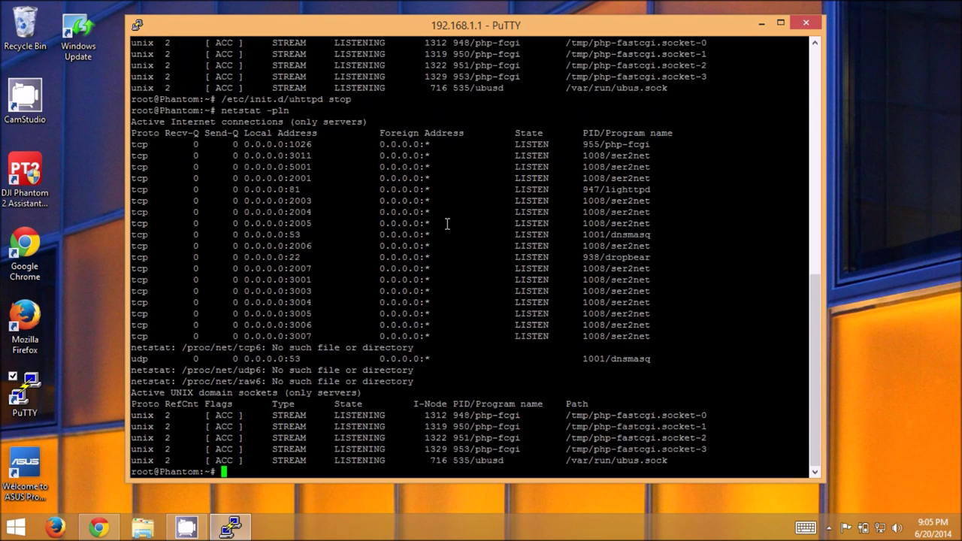
pyautogui.tripleClick(473, 189)
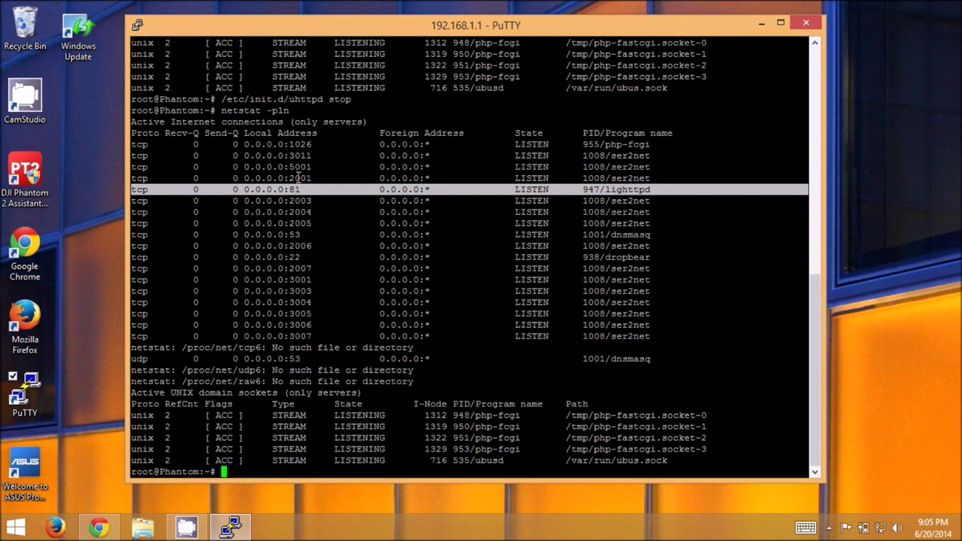
# Append '127.0.0.1 downloads.openwrt.org' to /etc/hosts with echo.
pyautogui.write('echo 127.0.0.1 doa')
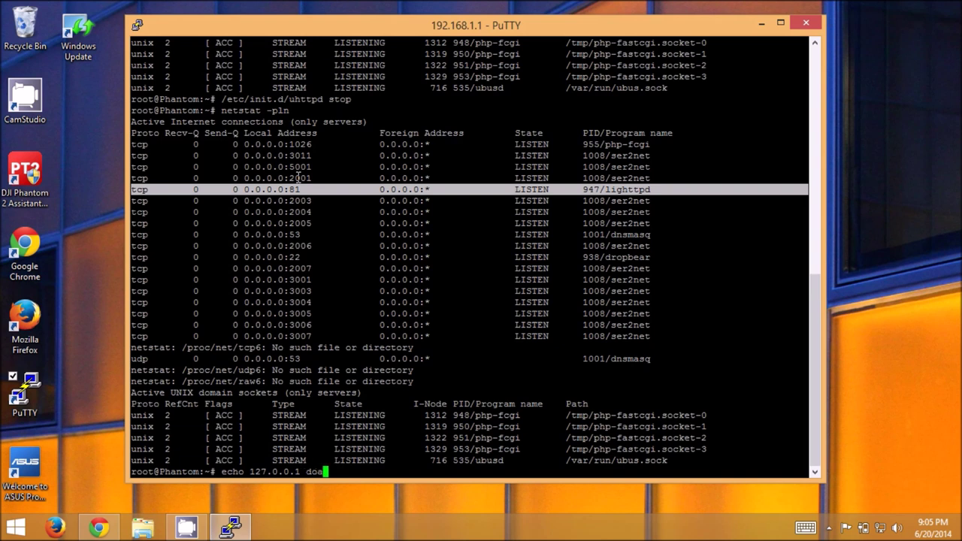
pyautogui.press('BackSpace')
pyautogui.write('wnloads.openwrt.or')
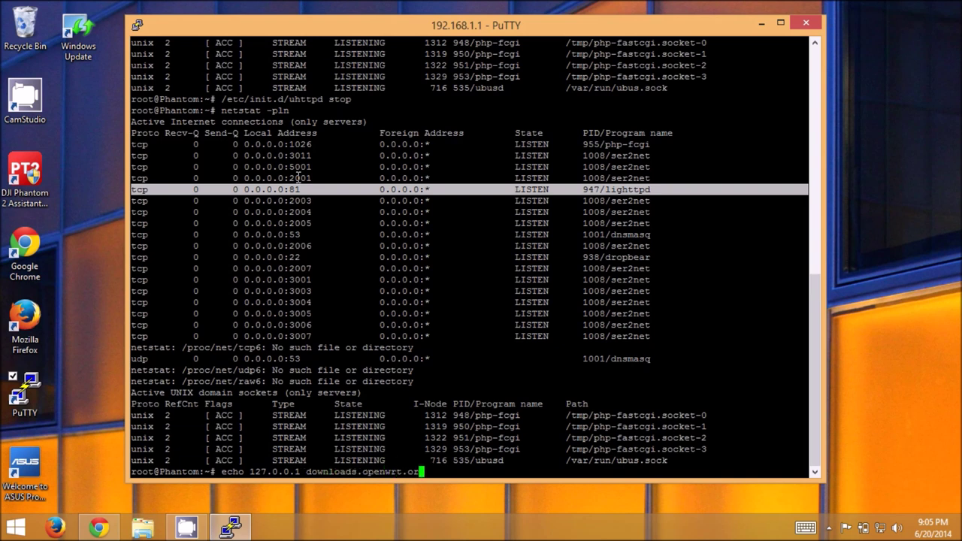
pyautogui.write('g >> /etc/hosts')
pyautogui.press('Return')
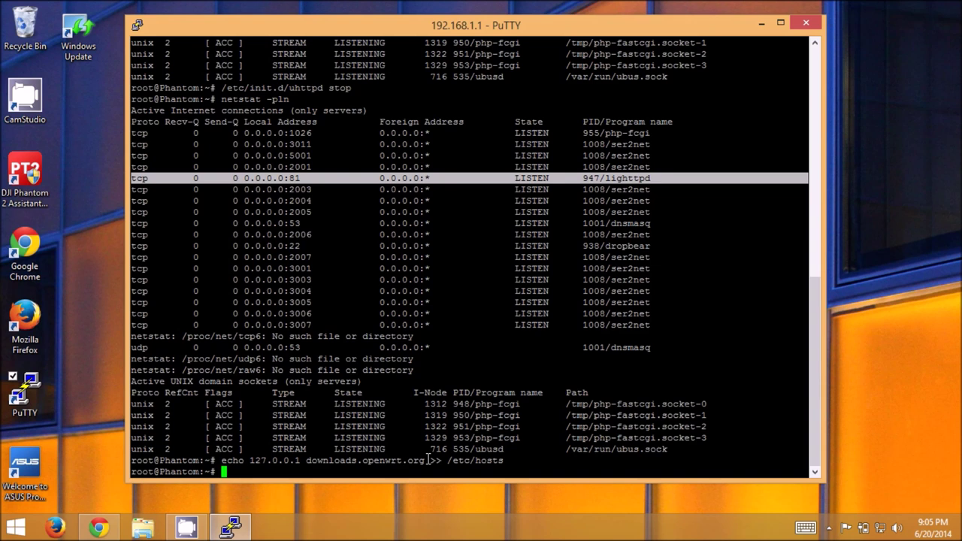
pyautogui.moveTo(426, 460); pyautogui.dragTo(448, 461)
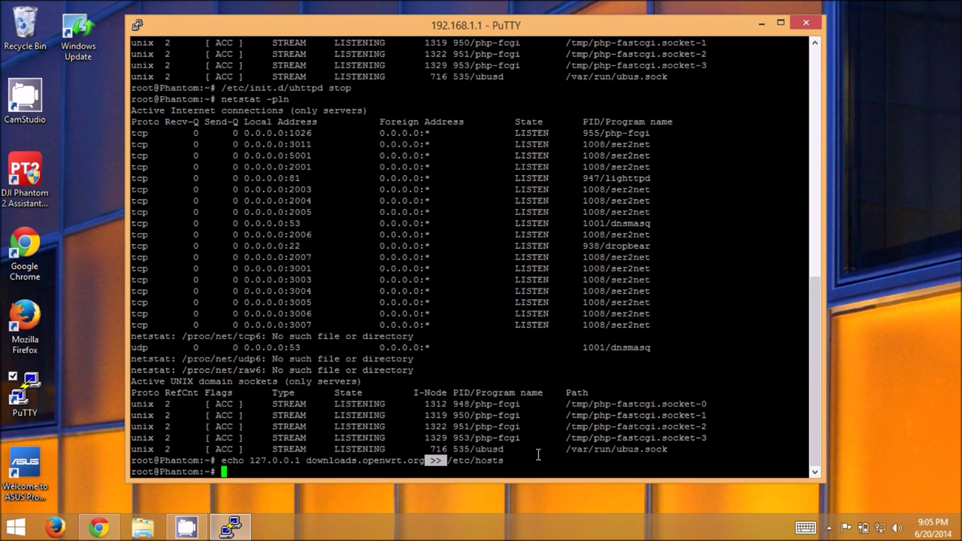
# Display /etc/hosts and check the localhost and downloads.openwrt.org entries.
pyautogui.write('cat /etc/hosts')
pyautogui.press('Return')
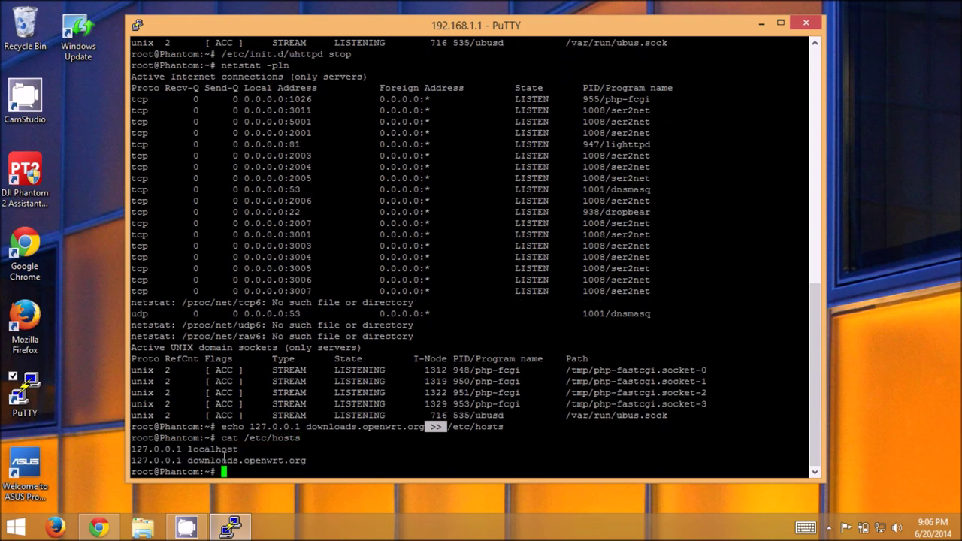
pyautogui.click(211, 449)
pyautogui.doubleClick(211, 449)
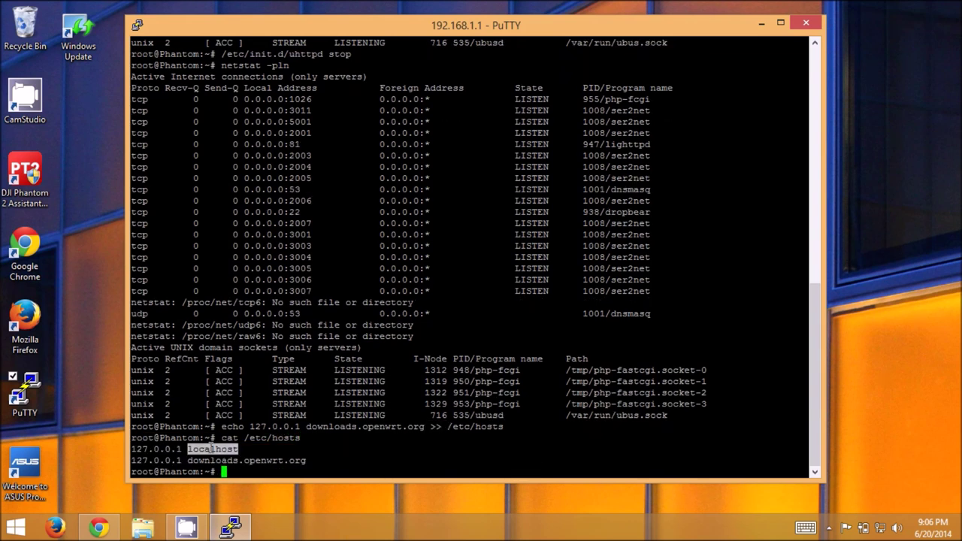
pyautogui.doubleClick(213, 461)
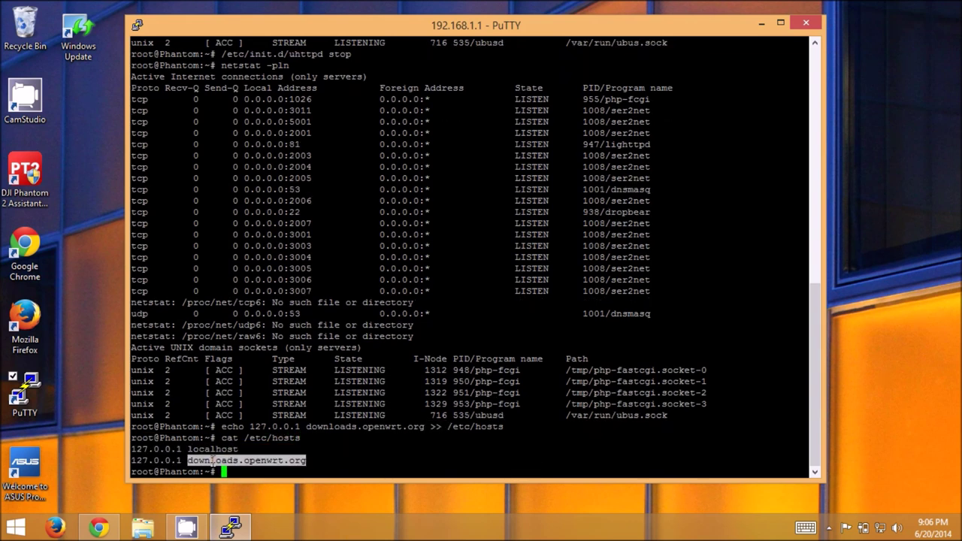
pyautogui.click(365, 451)
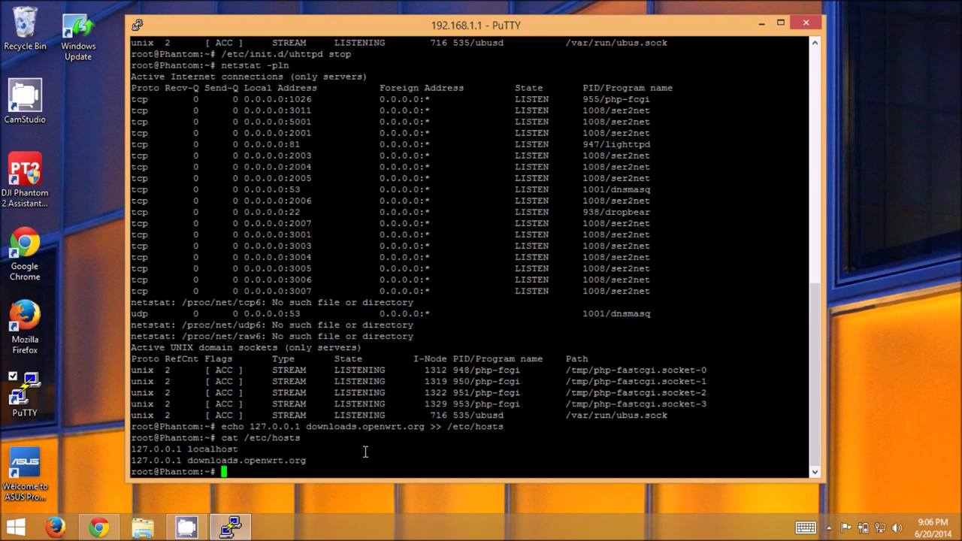
pyautogui.rightClick(321, 34)
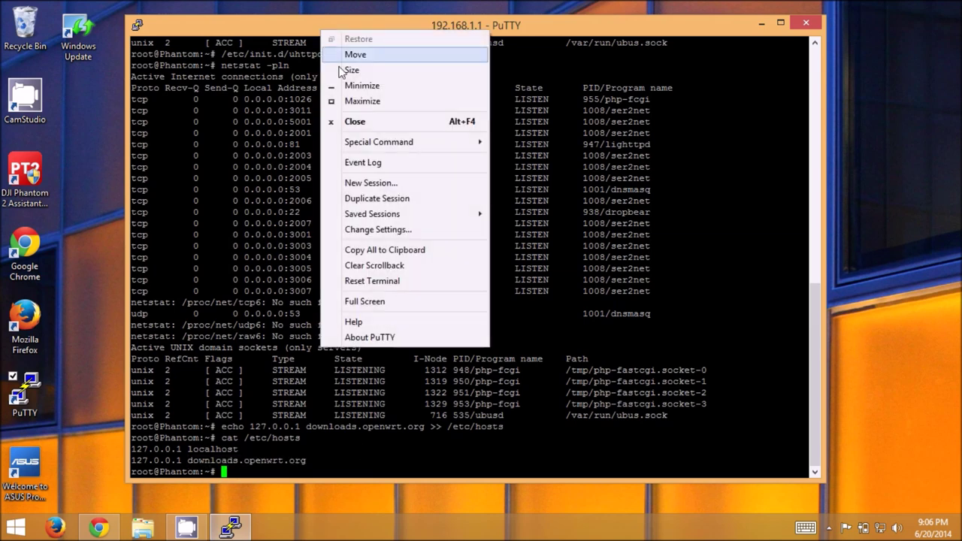
pyautogui.click(353, 230)
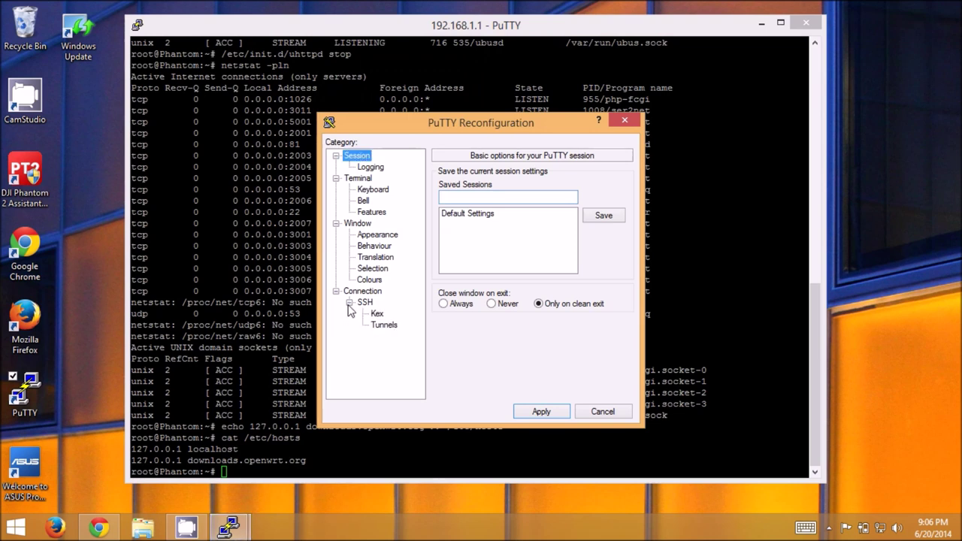
# Add a Remote tunnel from source port 80 to downloads.openwrt.org:80 and apply it.
pyautogui.click(350, 303)
pyautogui.click(386, 329)
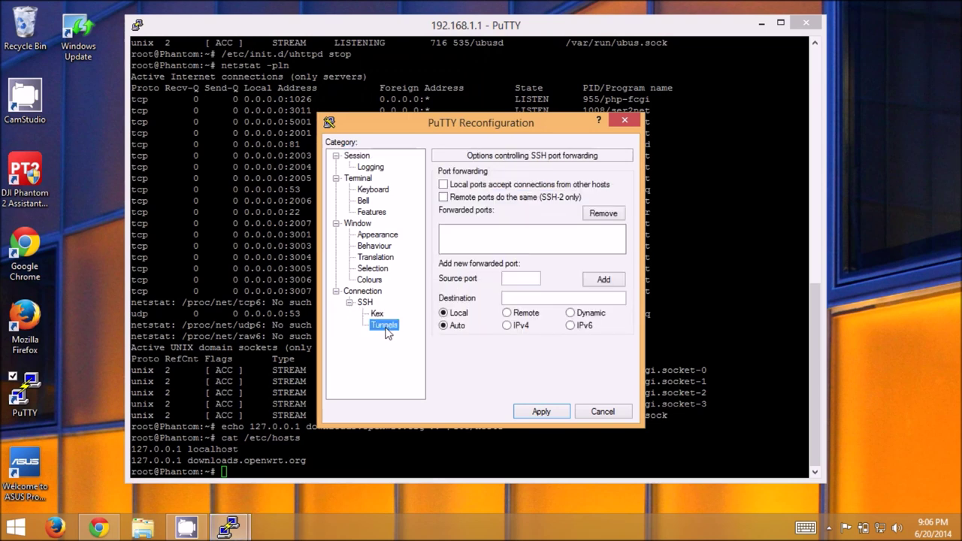
pyautogui.click(519, 277)
pyautogui.write('80')
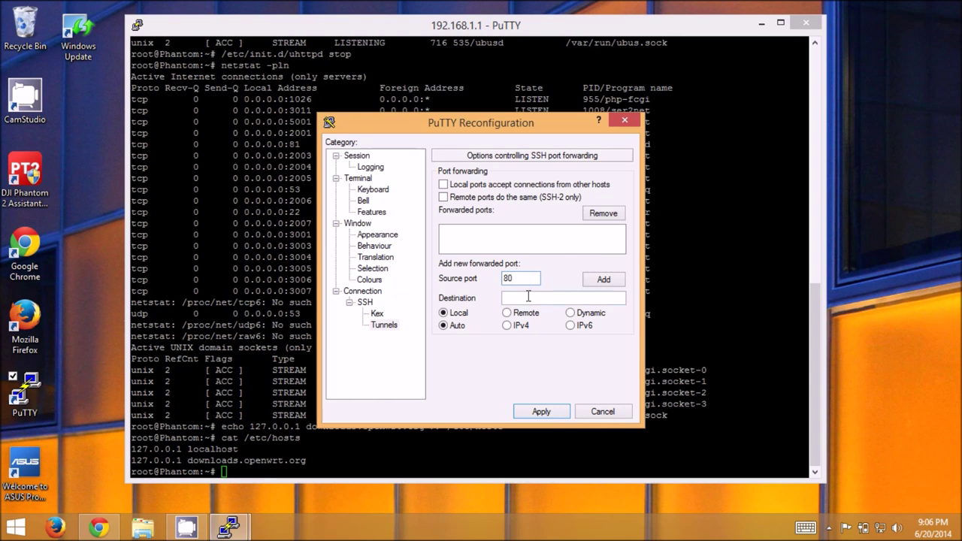
pyautogui.click(529, 296)
pyautogui.write('downloads')
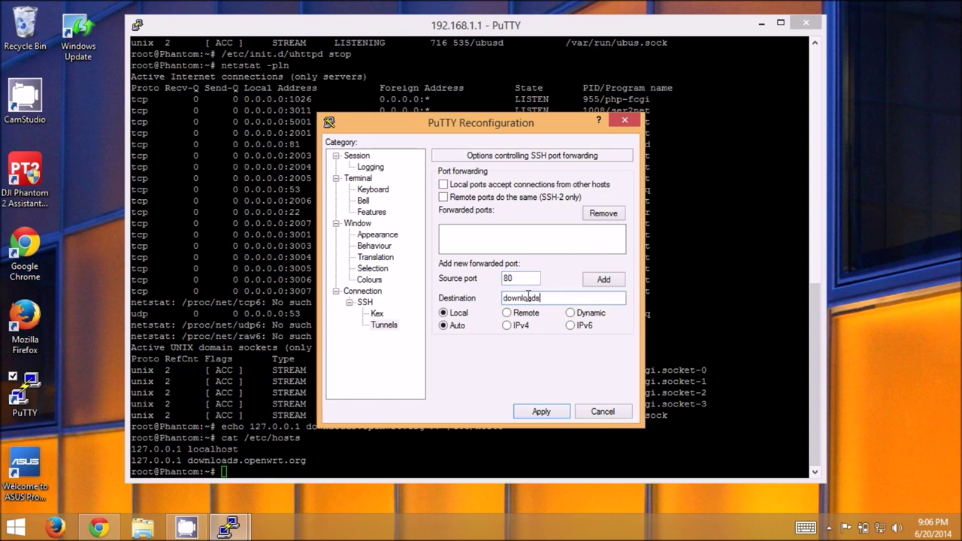
pyautogui.write('.openwrt.org:80')
pyautogui.click(508, 314)
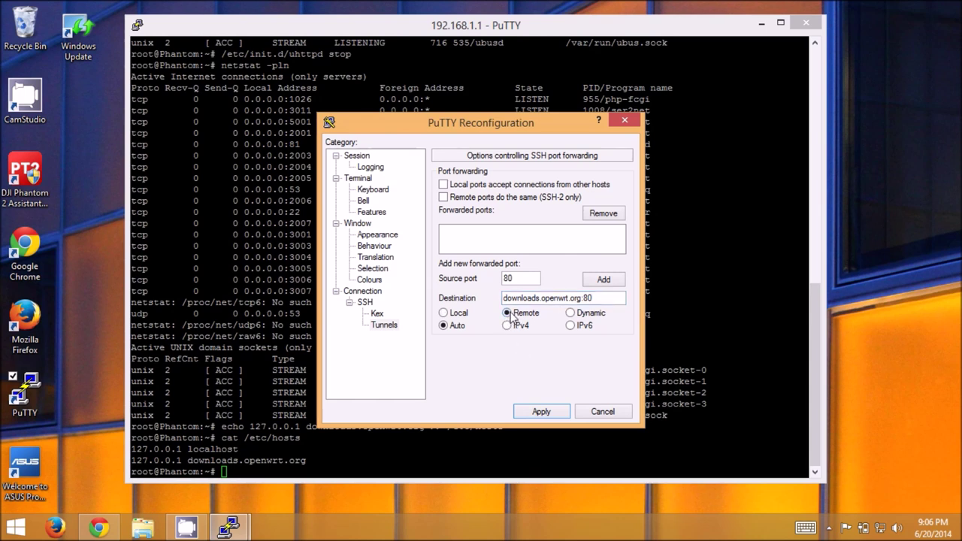
pyautogui.click(595, 281)
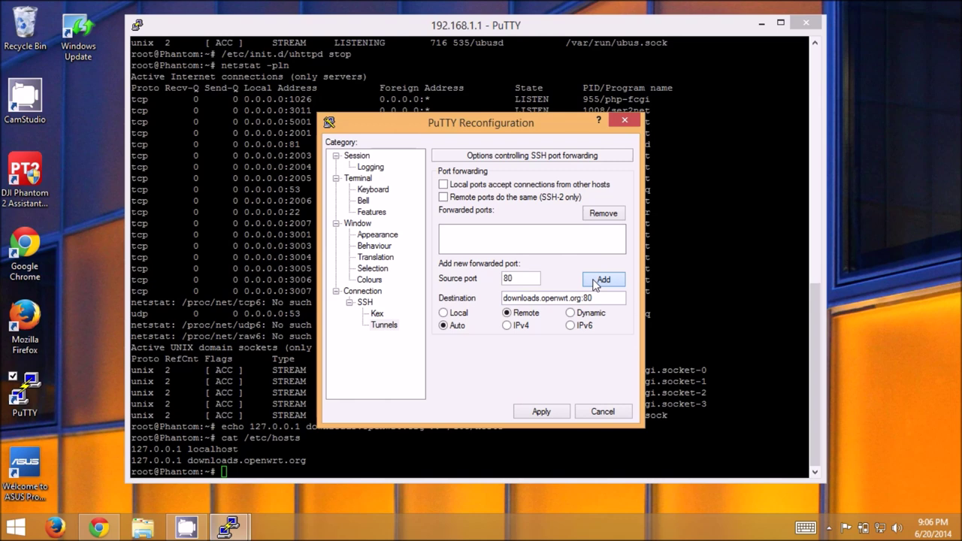
pyautogui.click(543, 412)
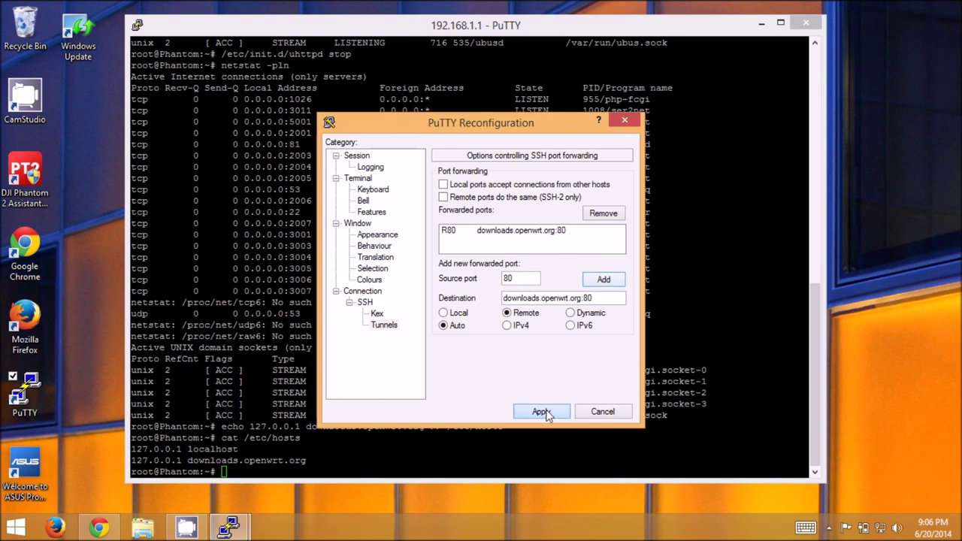
# Confirm netstat -pln shows dropbear on 127.0.0.1:80, then refresh package lists with opkg update.
pyautogui.press('Up')
pyautogui.press('Up')
pyautogui.press('Up')
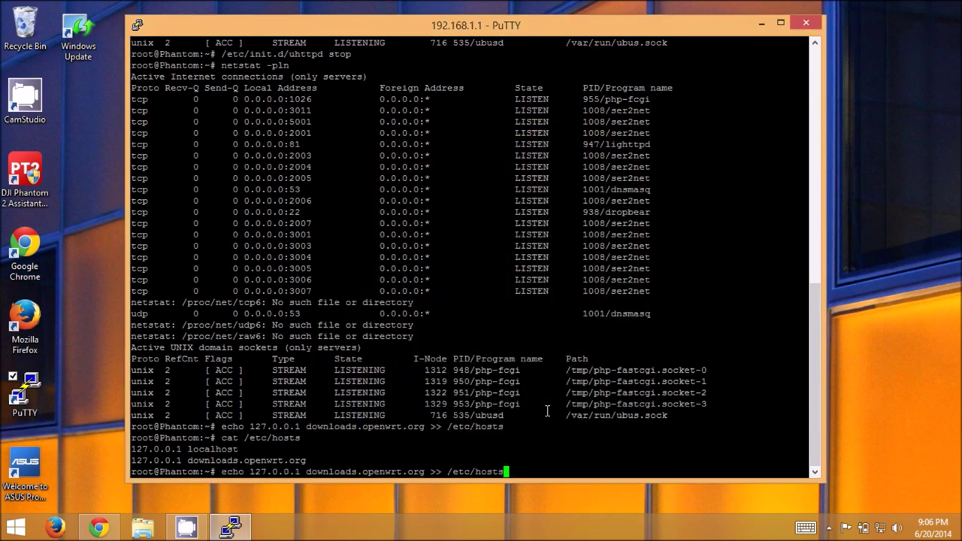
pyautogui.press('Return')
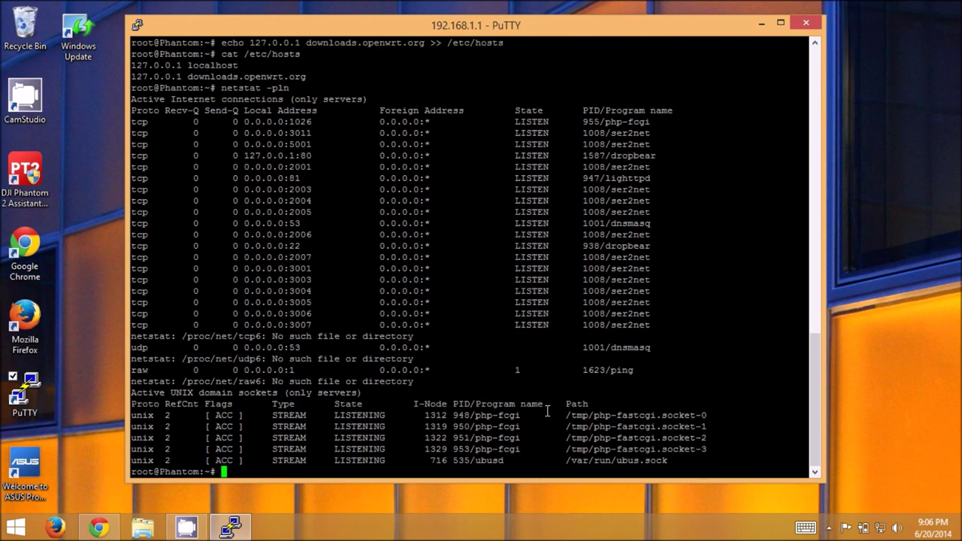
pyautogui.tripleClick(309, 155)
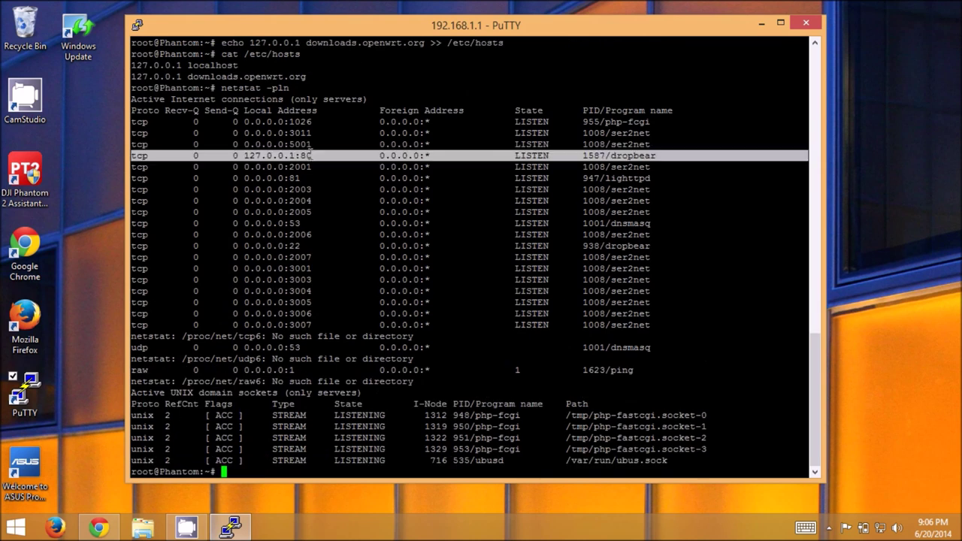
pyautogui.moveTo(240, 156); pyautogui.dragTo(312, 156)
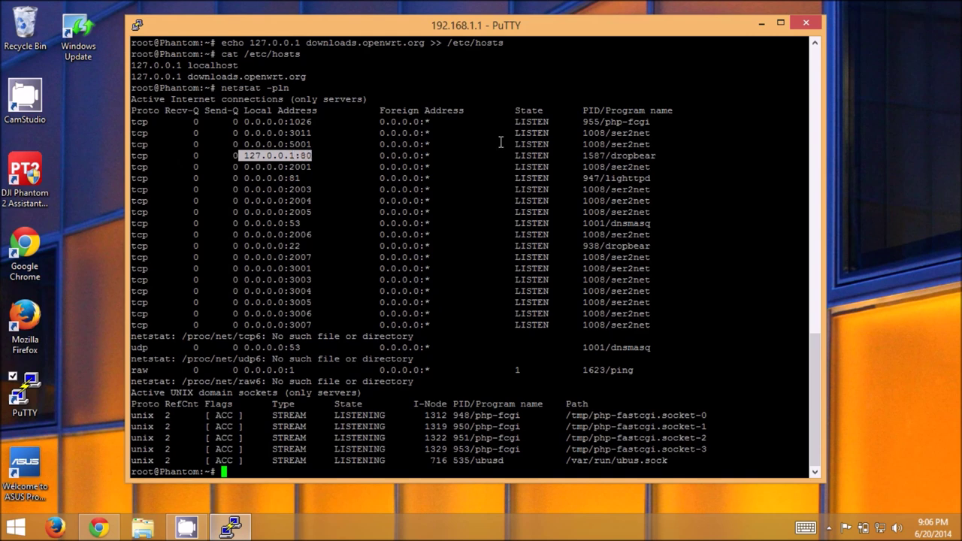
pyautogui.moveTo(584, 156); pyautogui.dragTo(658, 154)
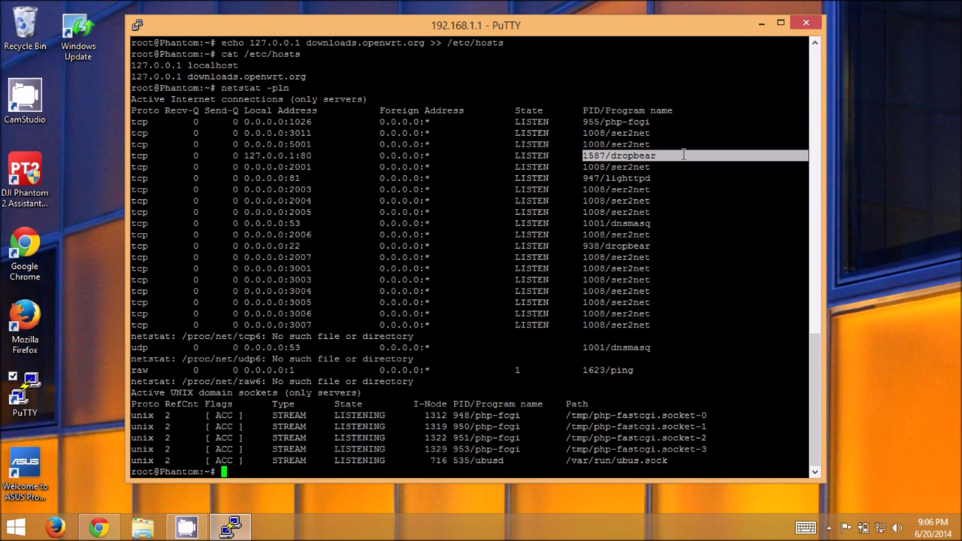
pyautogui.write('opkg update')
pyautogui.press('Return')
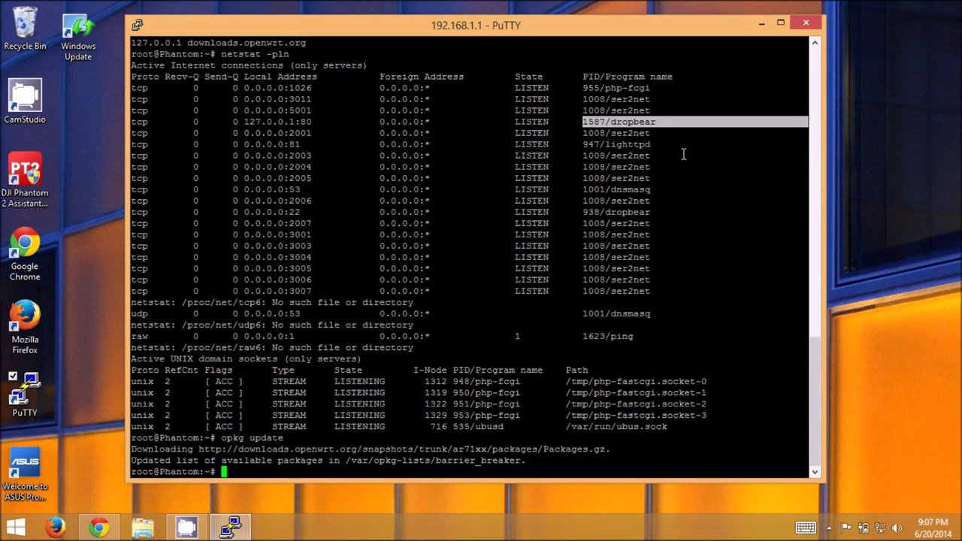
# Remove the conflicting firewall3 package and rerun opkg install luci until it completes.
pyautogui.write('opkg install luci')
pyautogui.press('Return')
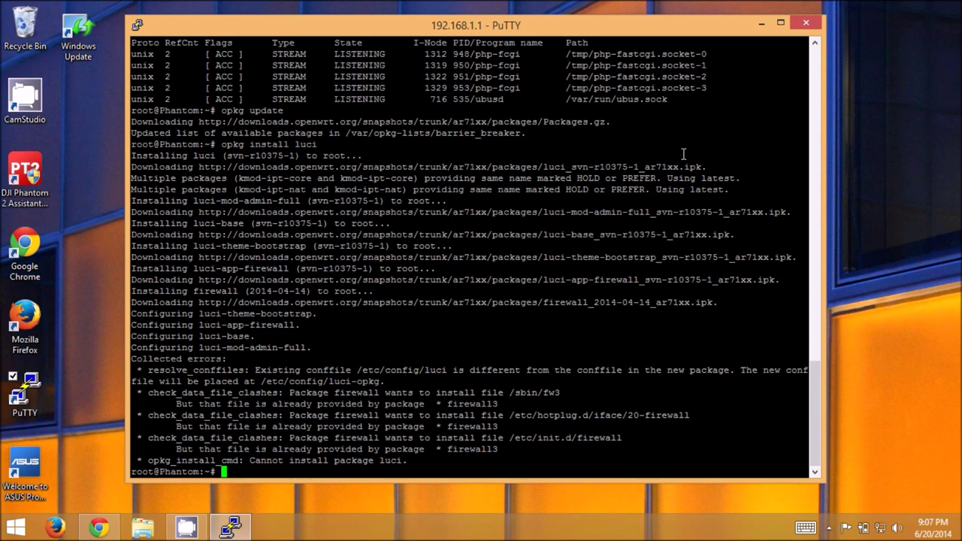
pyautogui.write('opkg remove fire')
pyautogui.write('wall3')
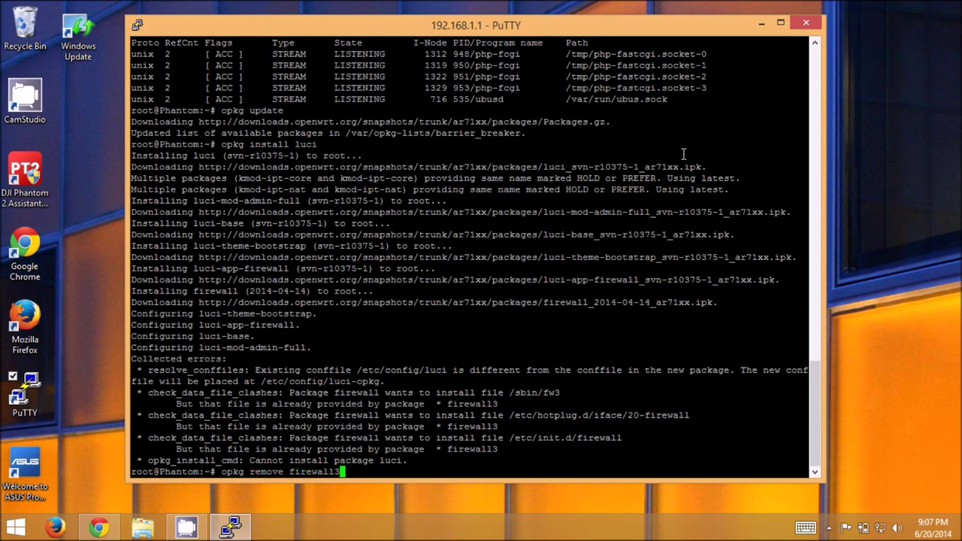
pyautogui.press('Return')
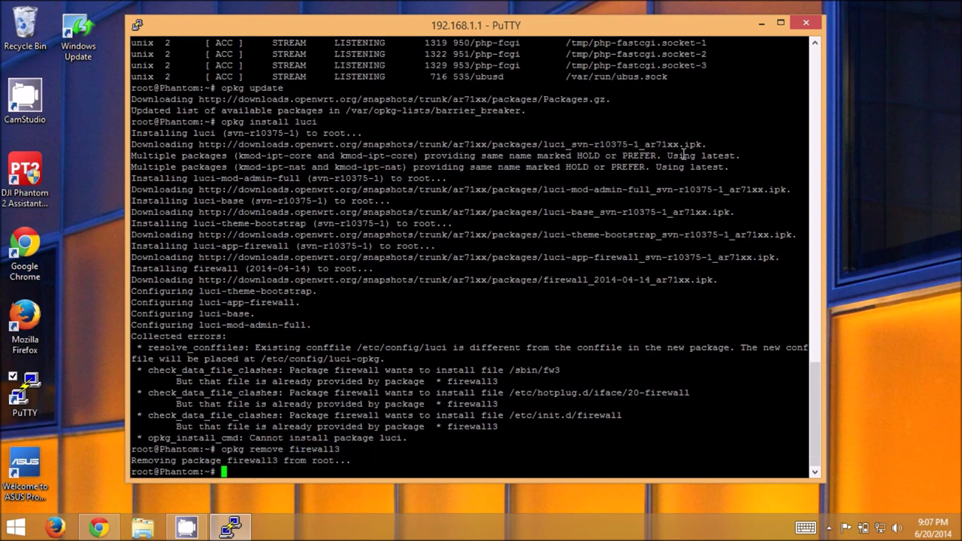
pyautogui.press('Up')
pyautogui.press('Up')
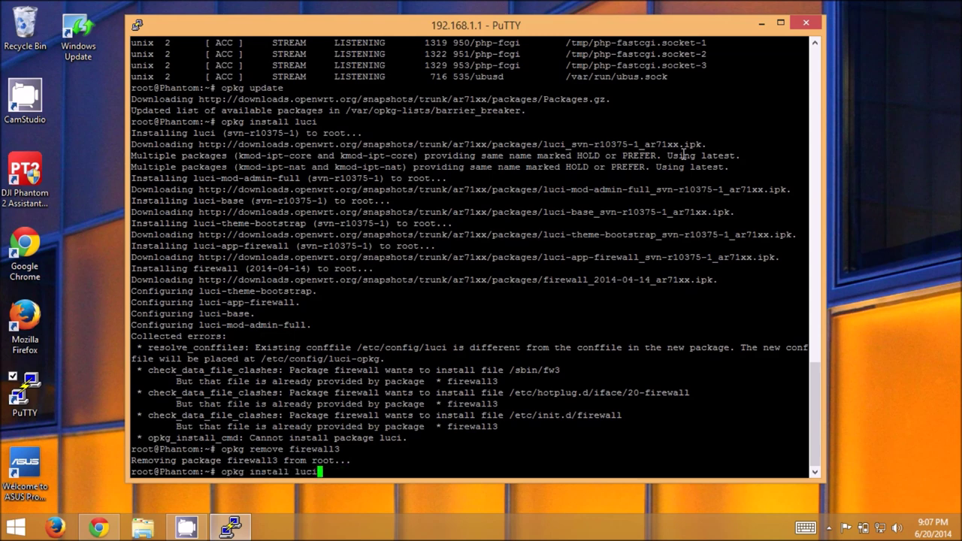
pyautogui.press('Return')
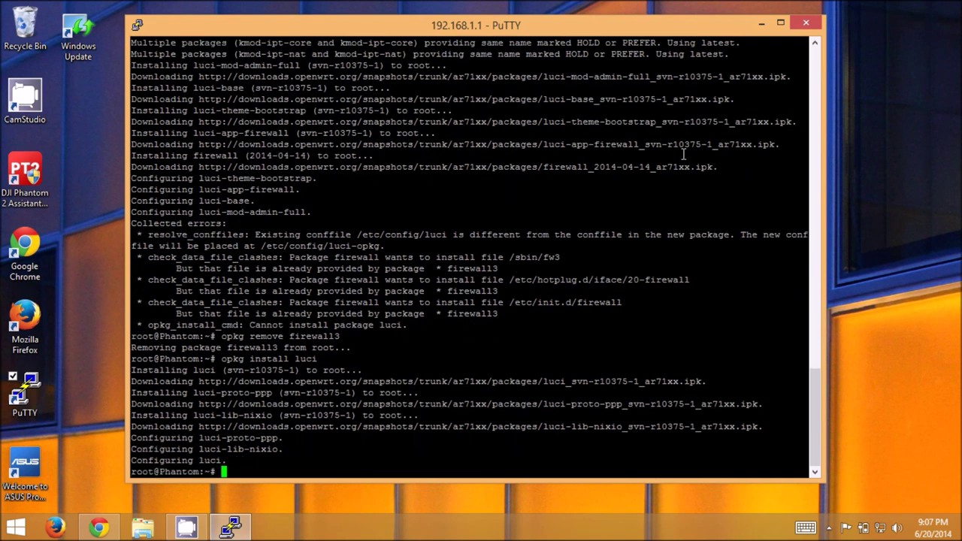
# Run netstat -pln and inspect the 127.0.0.1:80 dropbear line.
pyautogui.write('/')
pyautogui.press('BackSpace')
pyautogui.write('netstat -pln')
pyautogui.press('Return')
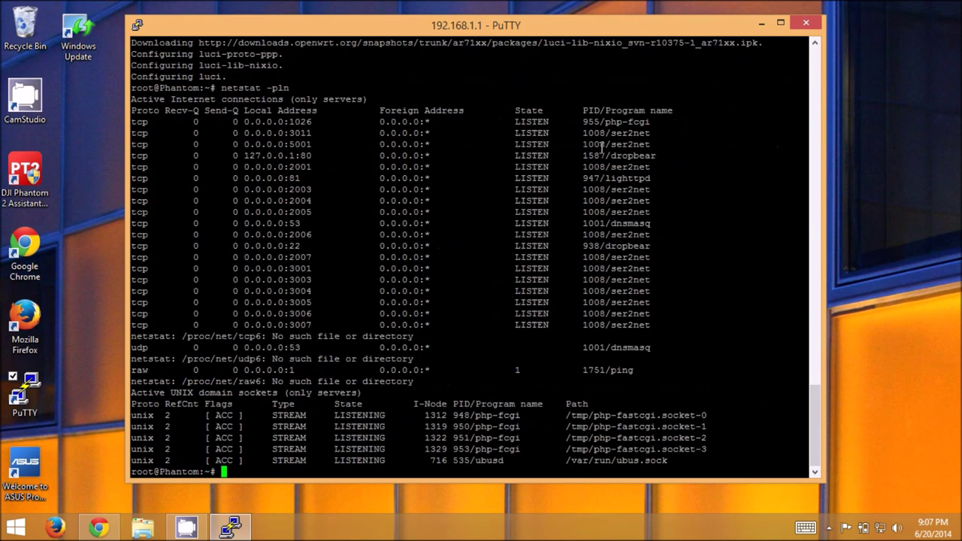
pyautogui.scroll(9, 602, 148)
pyautogui.scroll(-9, 451, 173)
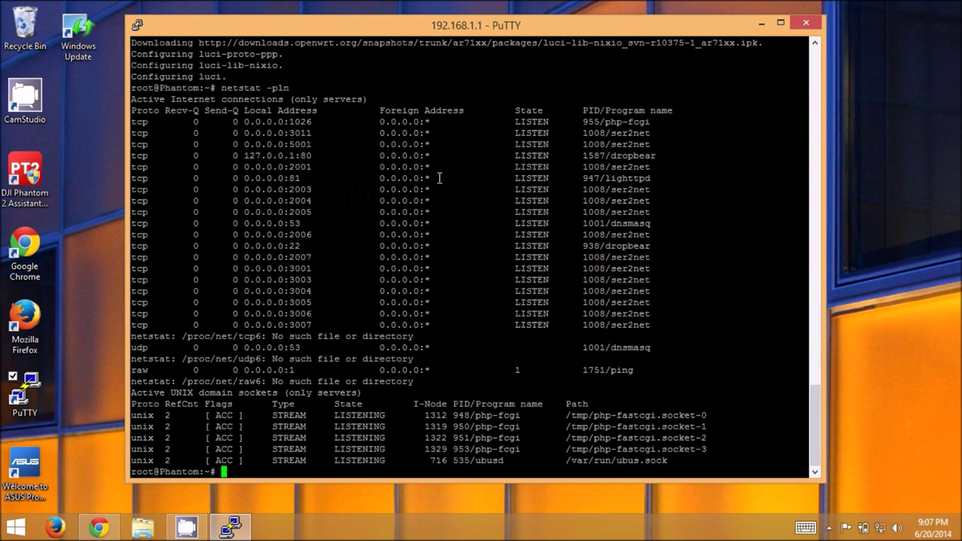
pyautogui.tripleClick(304, 156)
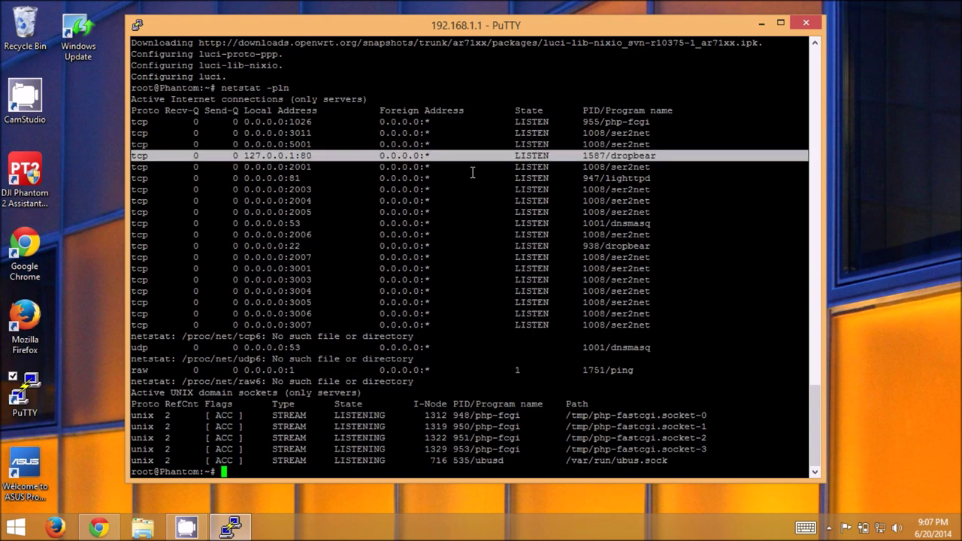
# Exit the shell to close the Phantom's PuTTY session.
pyautogui.click(426, 176)
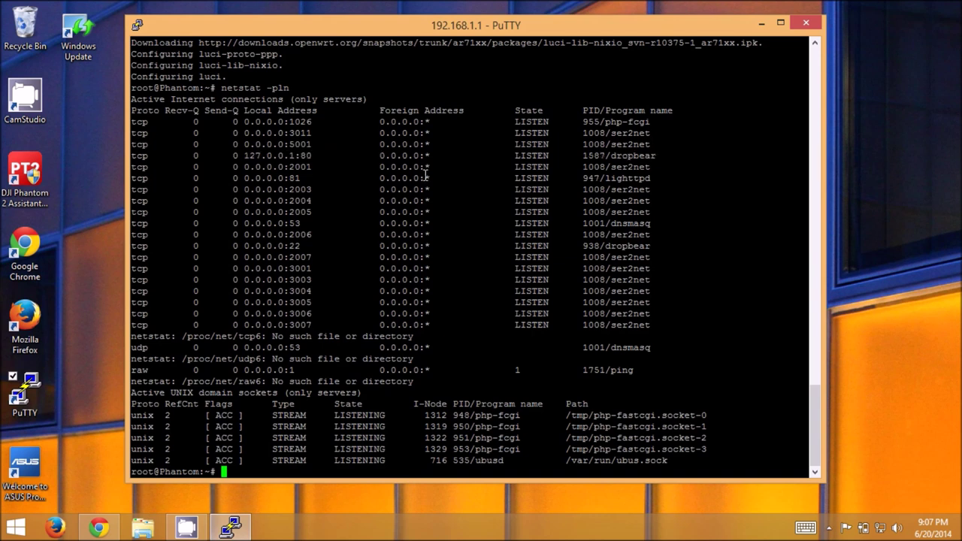
pyautogui.write('exit')
pyautogui.press('Return')
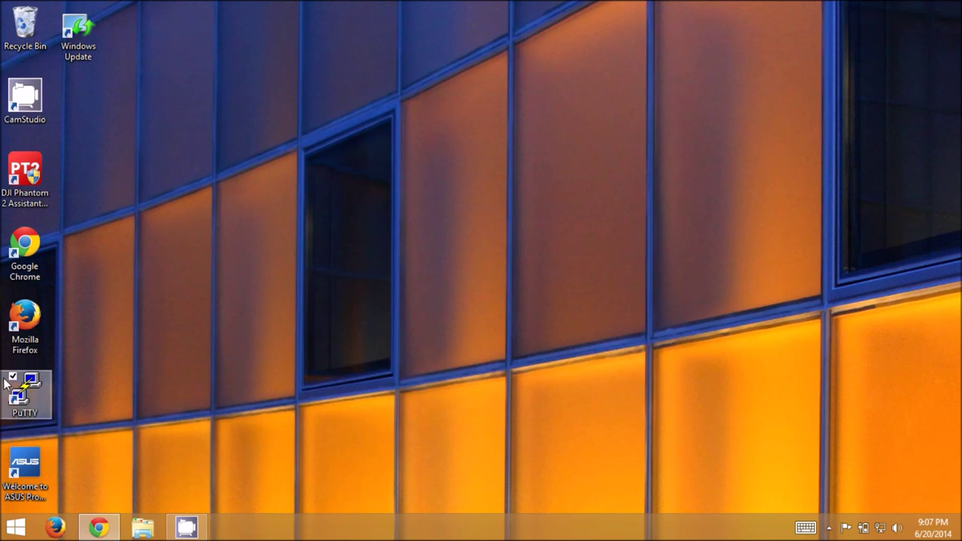
# Connect PuTTY to 192.168.1.1, log in as root, and enlarge the terminal window.
pyautogui.doubleClick(25, 395)
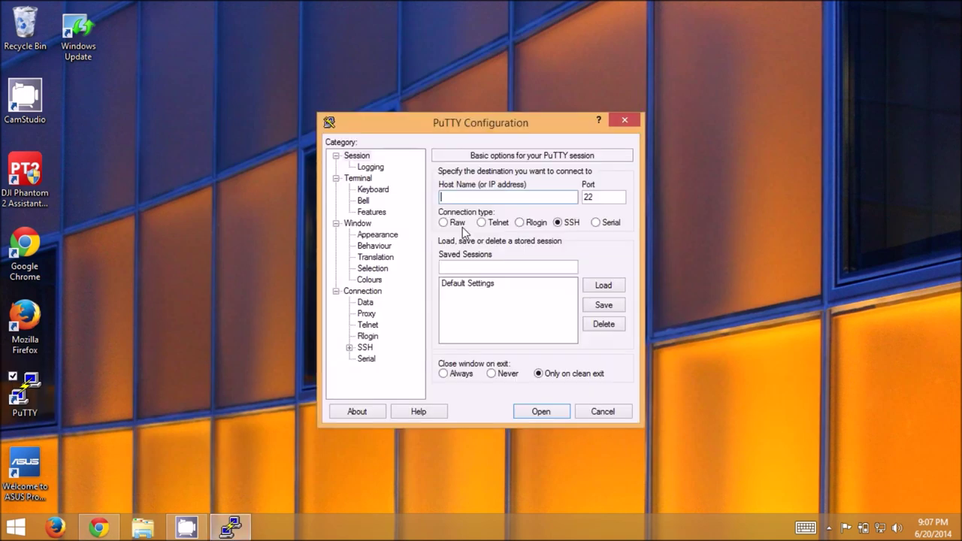
pyautogui.write('192.168.1.1')
pyautogui.press('Return')
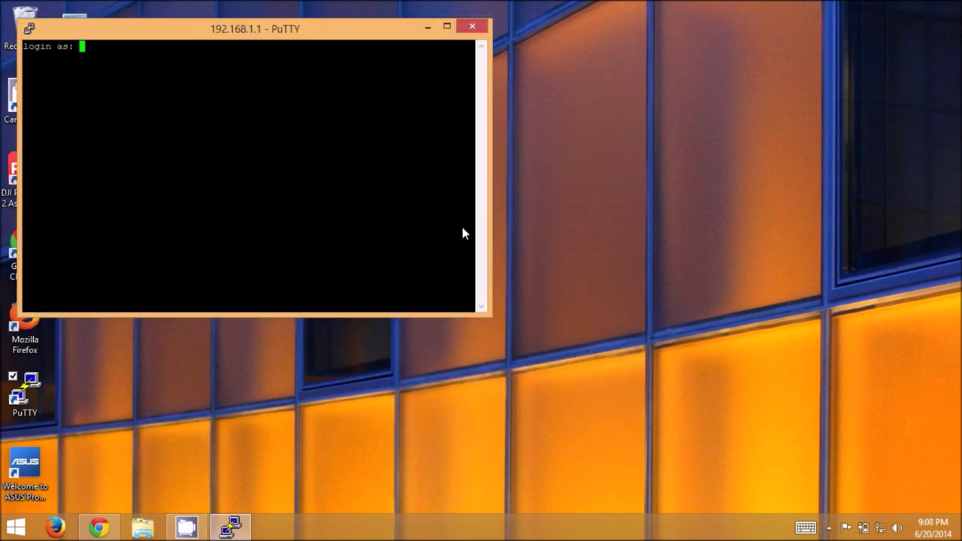
pyautogui.write('root')
pyautogui.press('Return')
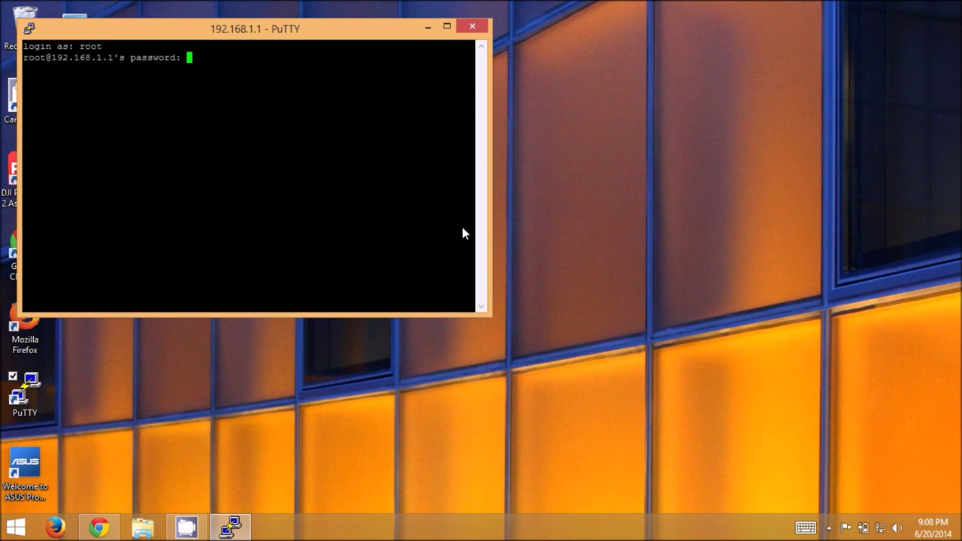
pyautogui.press('Return')
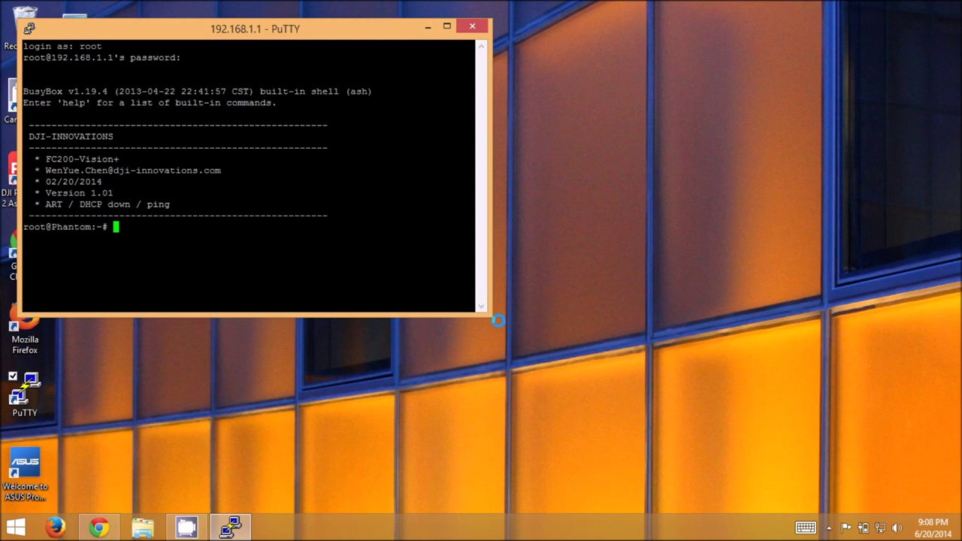
pyautogui.moveTo(487, 311); pyautogui.dragTo(718, 425)
# List listening ports with netstat -pln and inspect the 5001 and 2001 rows.
pyautogui.write('net')
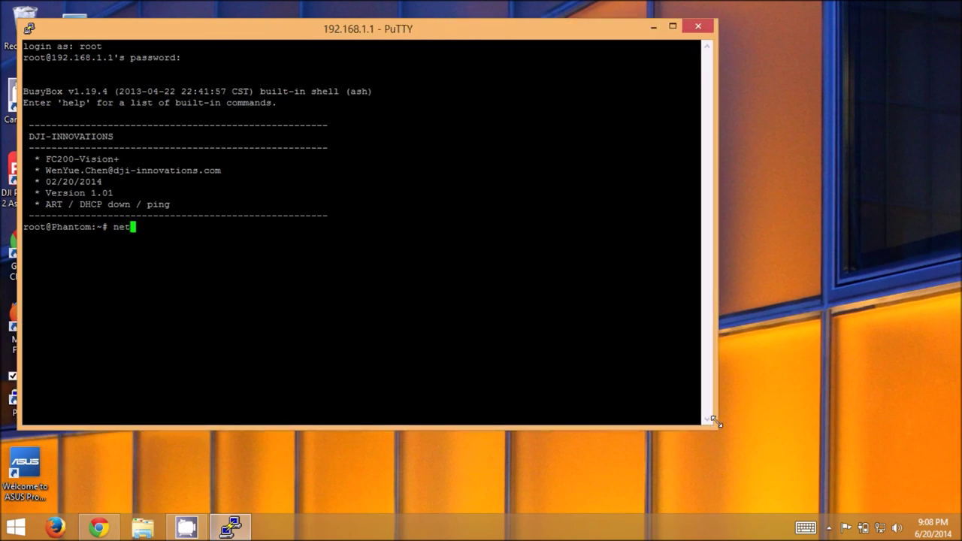
pyautogui.write('stat -pln')
pyautogui.press('Return')
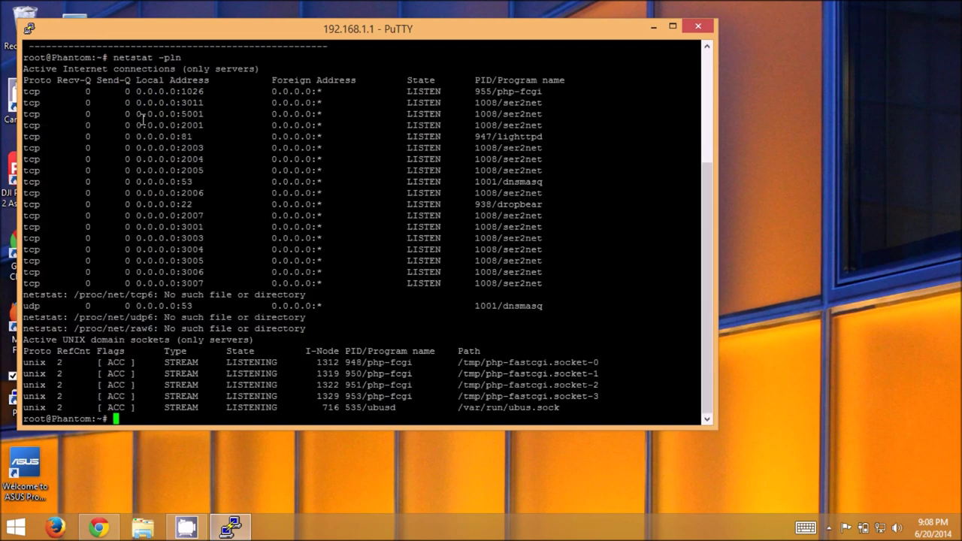
pyautogui.moveTo(140, 114); pyautogui.dragTo(230, 128)
pyautogui.tripleClick(218, 128)
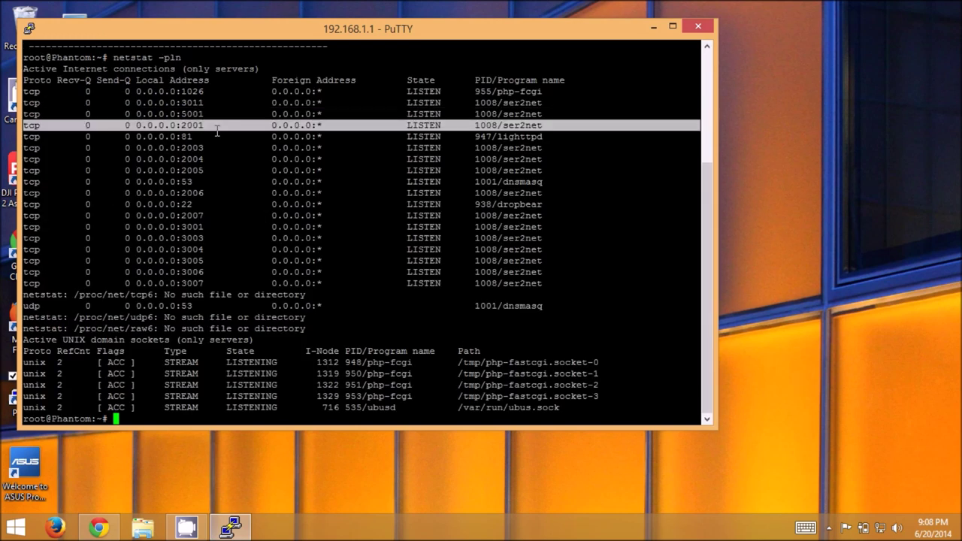
pyautogui.click(217, 135)
# Check the port 81 lighttpd line, then start uhttpd with /etc/init.d/uhttpd start.
pyautogui.tripleClick(216, 135)
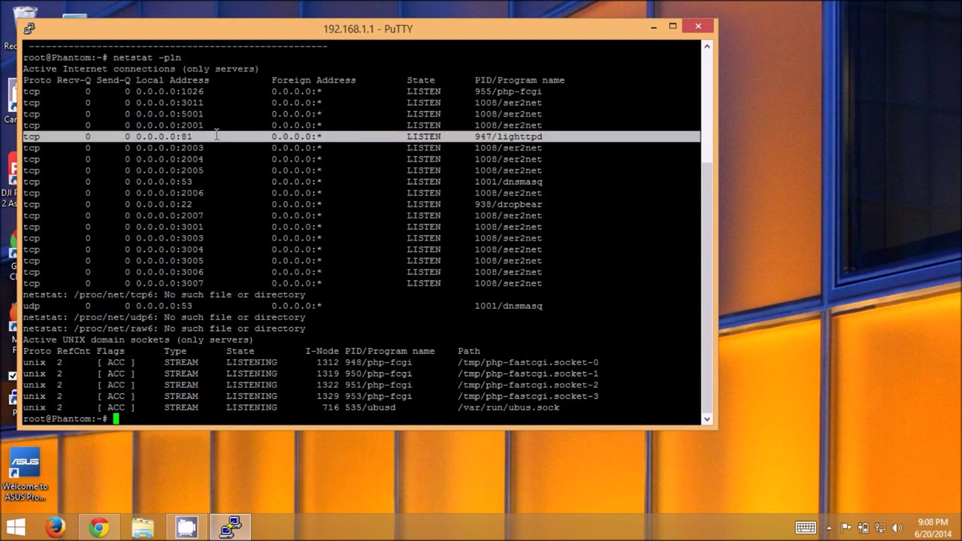
pyautogui.click(216, 134)
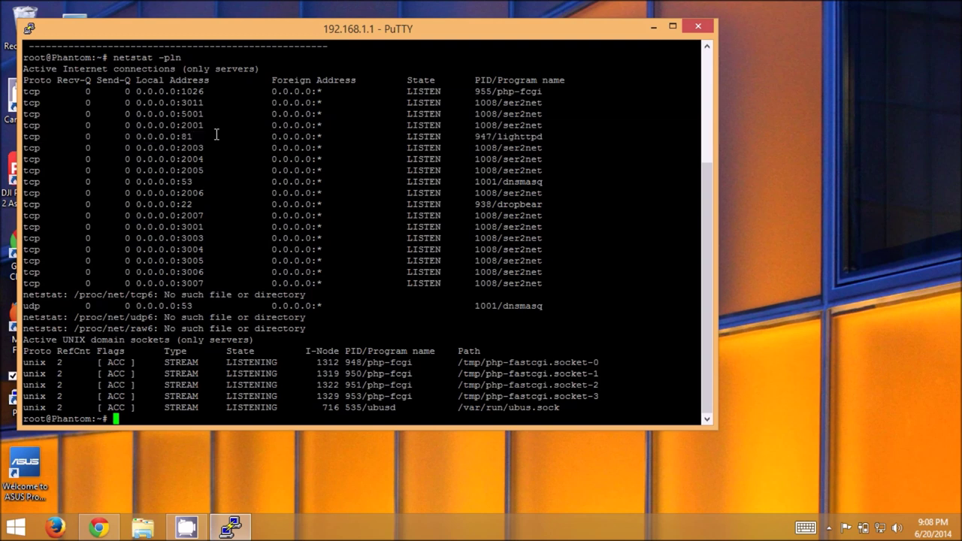
pyautogui.write('/etc/init.d/uh')
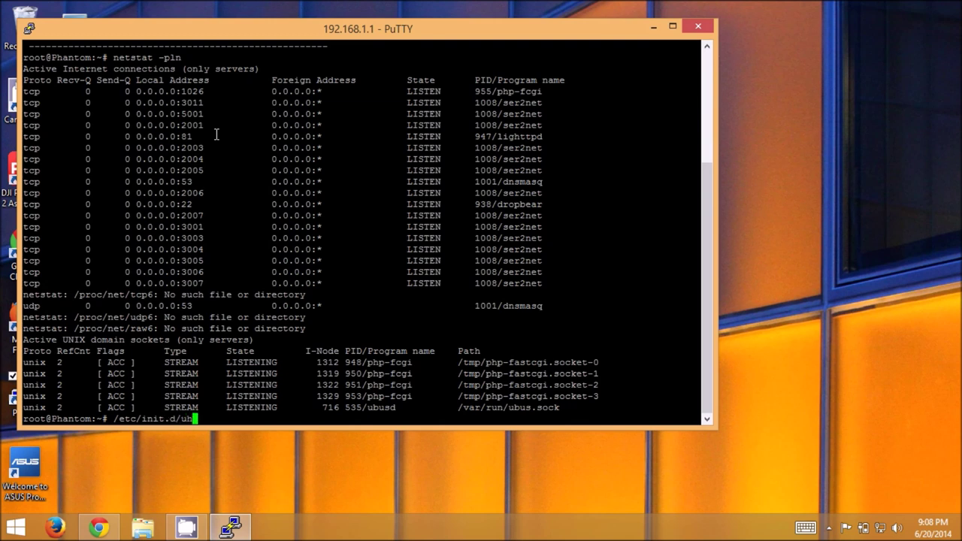
pyautogui.write('ttpd start')
pyautogui.press('Return')
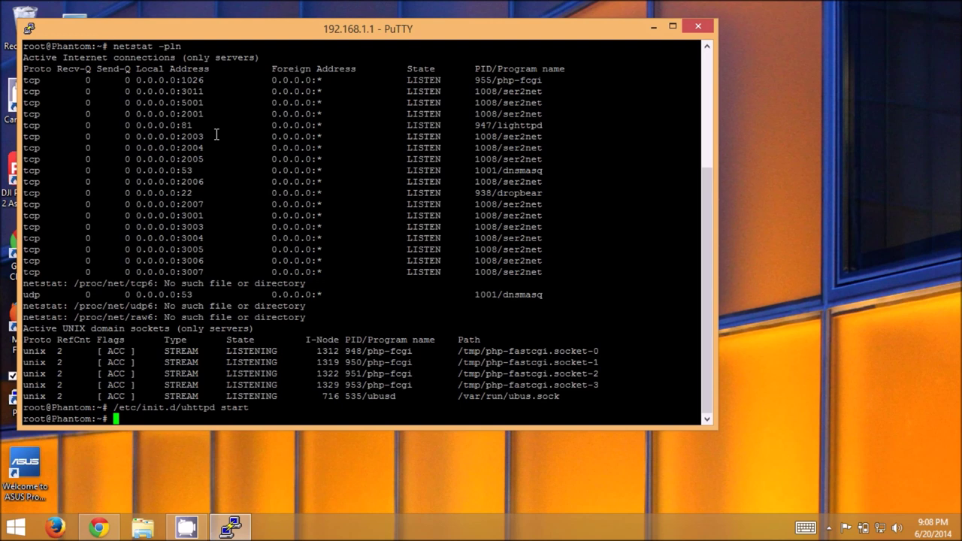
# In a new Chrome tab, open 192.168.1.1 and log in to LuCI with the root password.
pyautogui.click(99, 528)
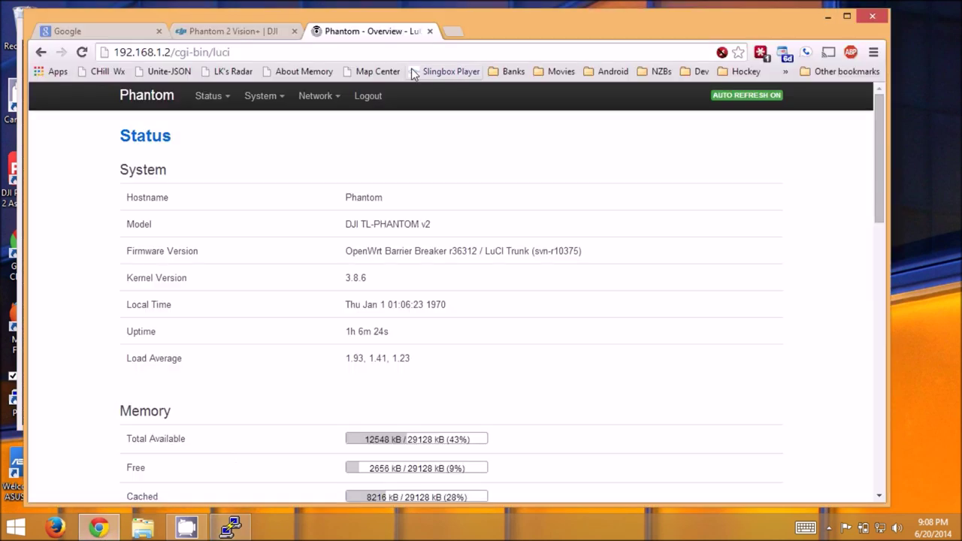
pyautogui.click(456, 30)
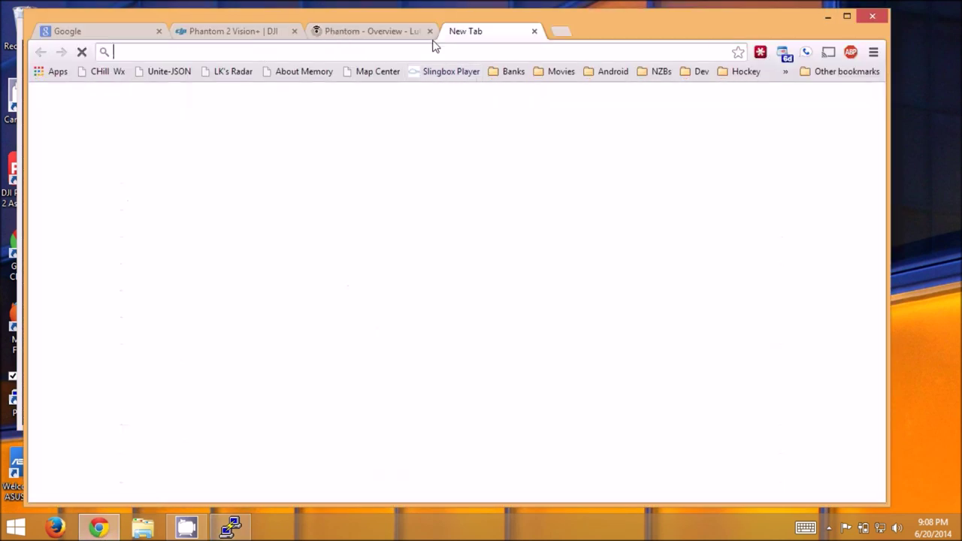
pyautogui.write('192.')
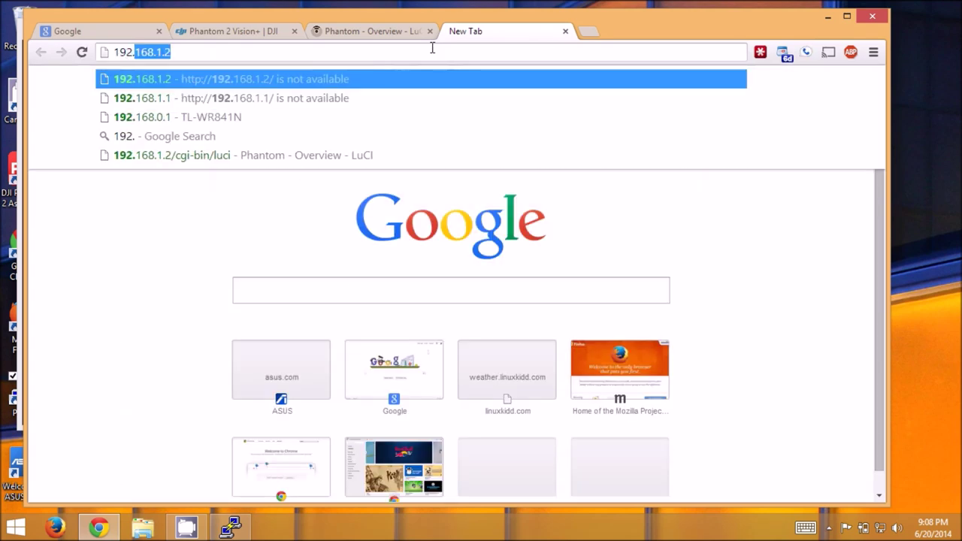
pyautogui.write('168.1.1')
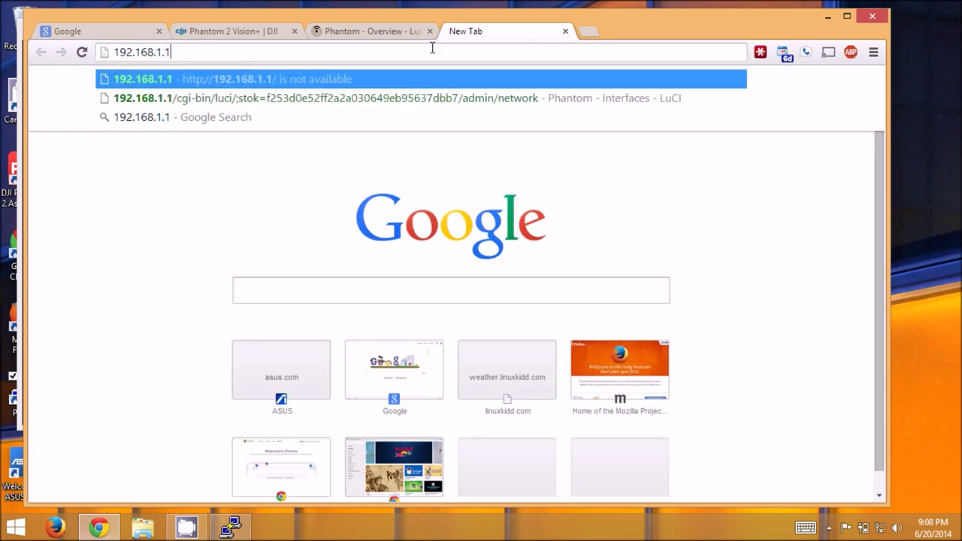
pyautogui.press('Return')
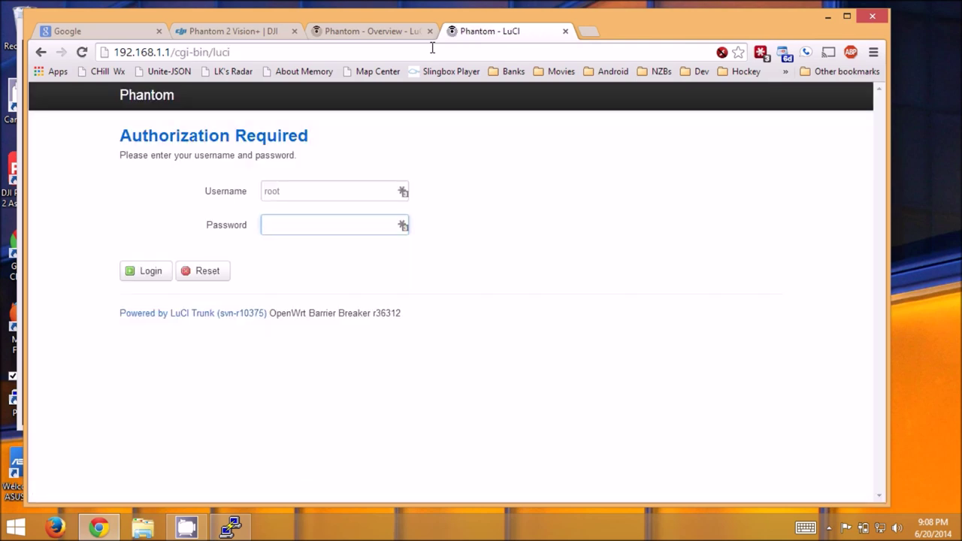
pyautogui.write('198')
pyautogui.press('BackSpace')
pyautogui.press('BackSpace')
pyautogui.press('BackSpace')
pyautogui.write('198812')
pyautogui.press('Return')
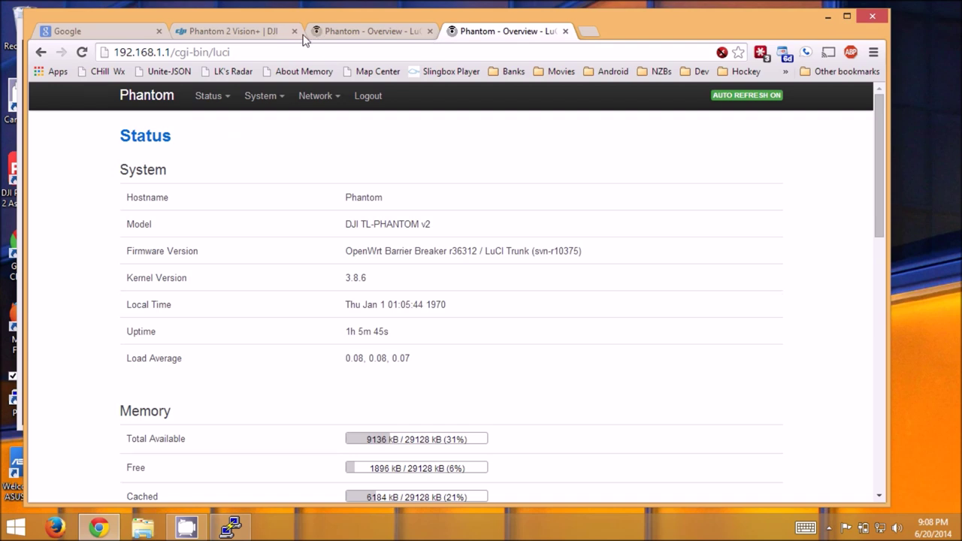
# Compare the Status pages of 192.168.1.1 and 192.168.1.2, ending on 192.168.1.2.
pyautogui.click(350, 34)
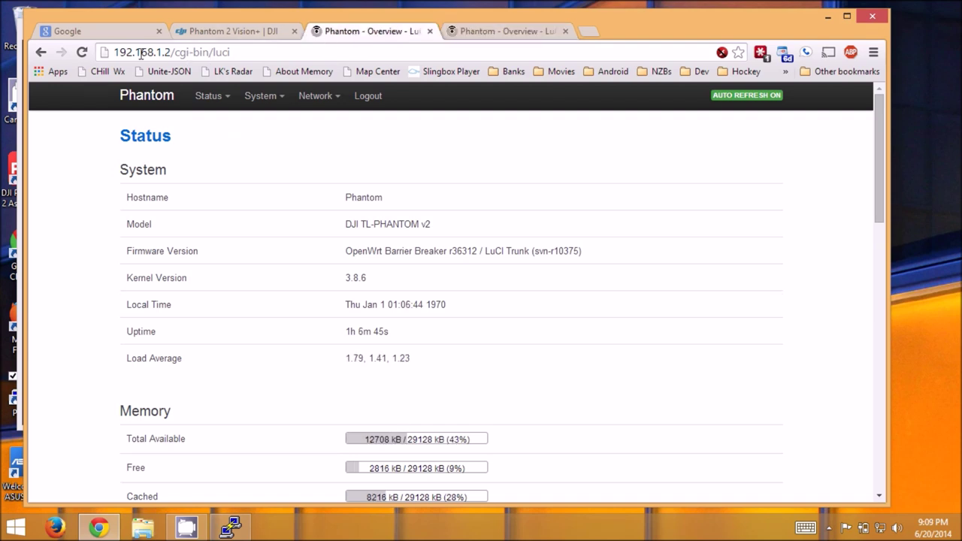
pyautogui.click(476, 36)
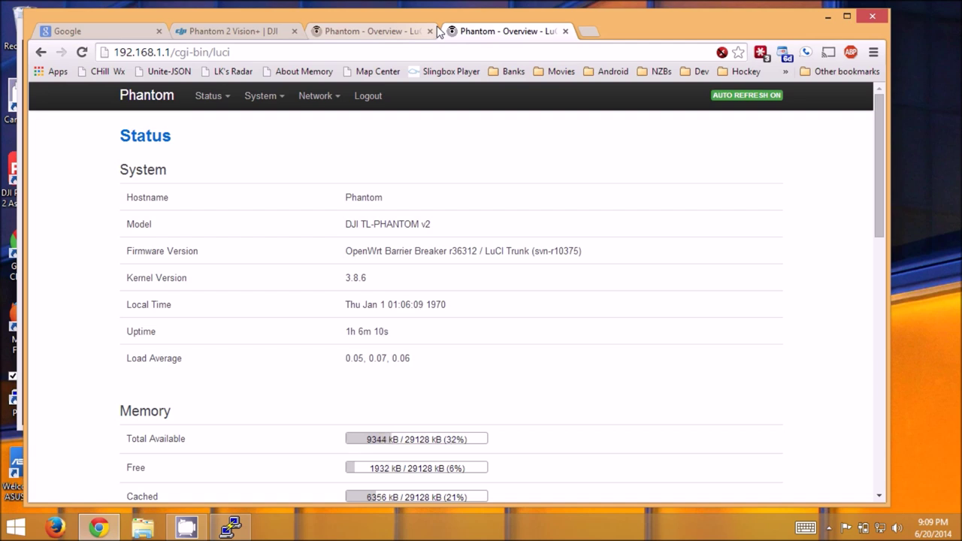
pyautogui.click(376, 28)
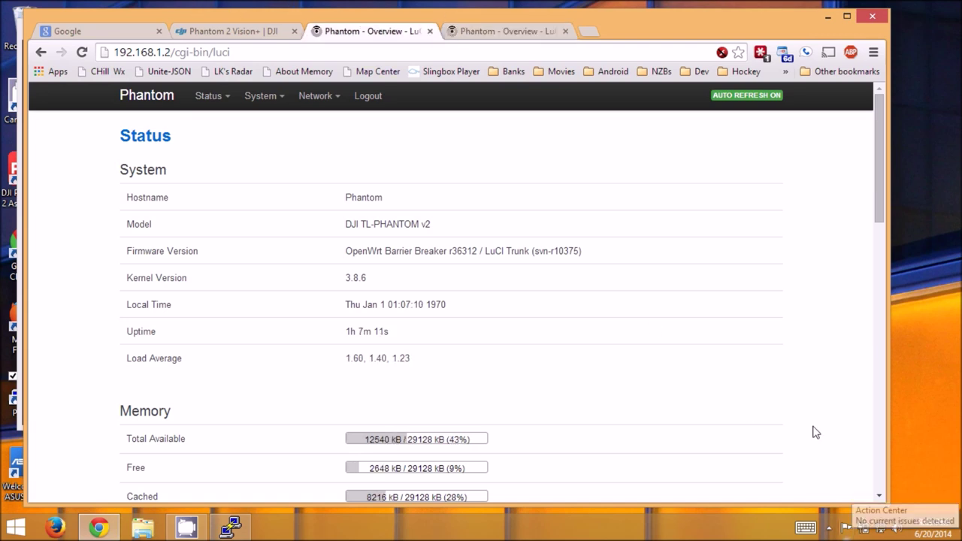